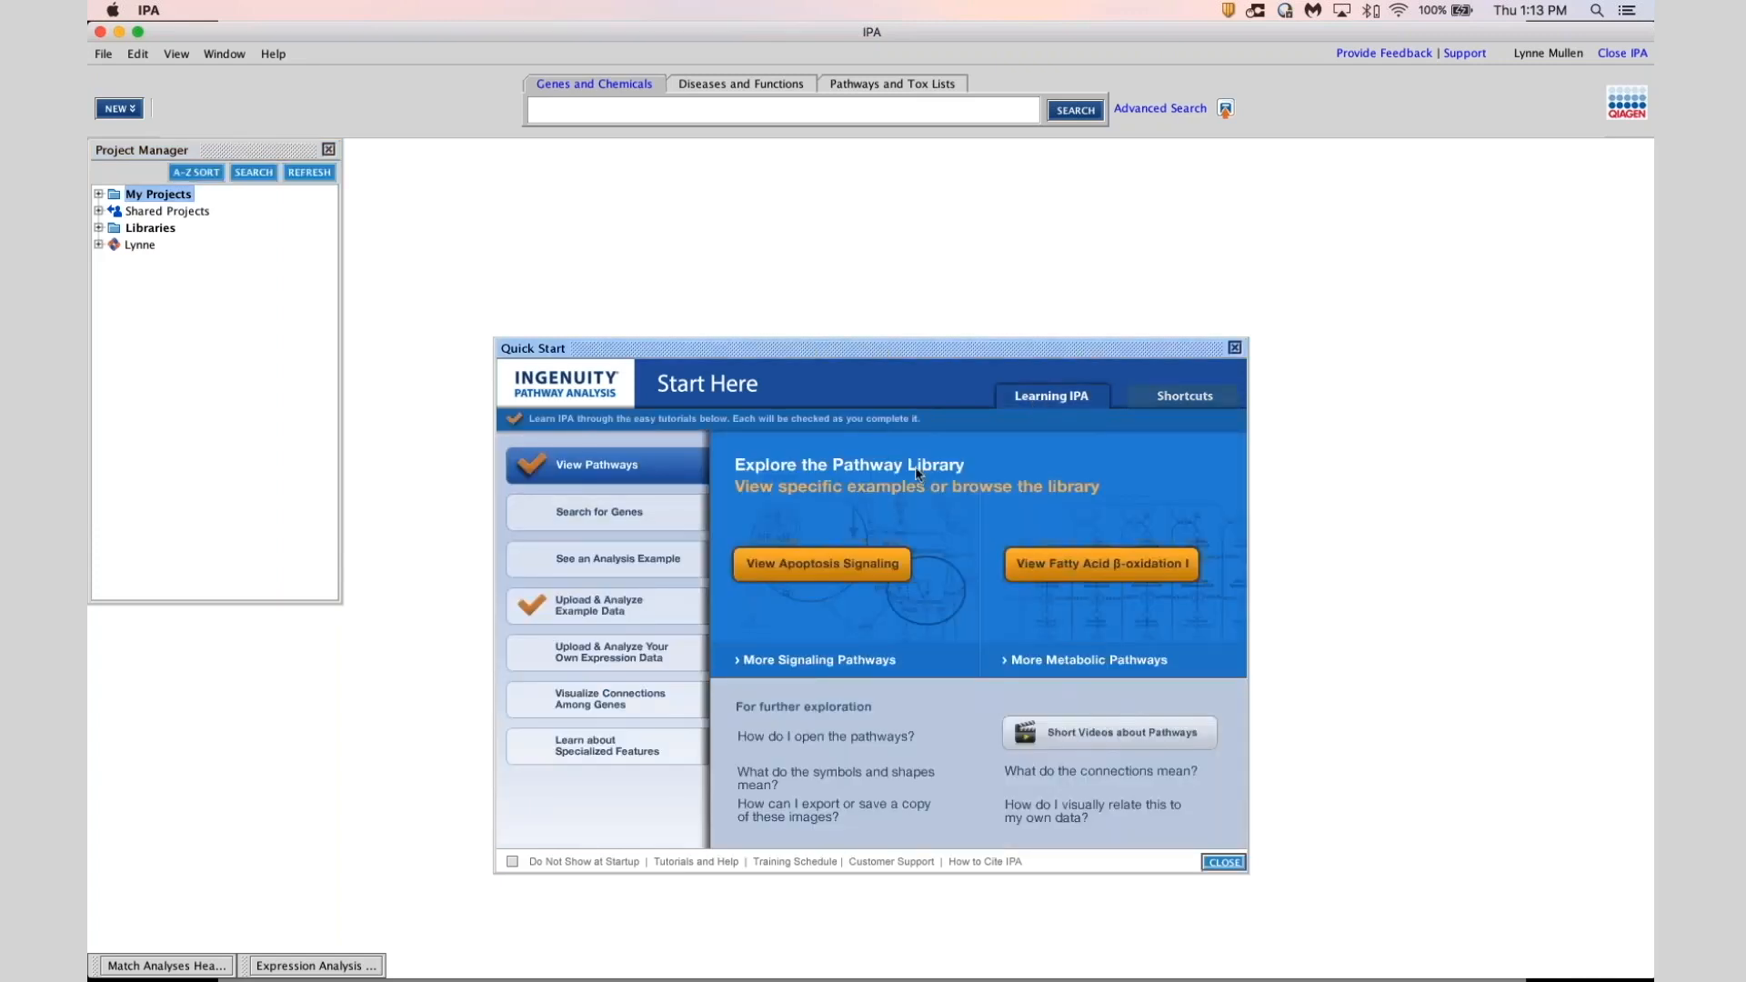
Show the Quick Start shortcuts and review which kinds of new analyses, pathways and projects can be created
click(1186, 398)
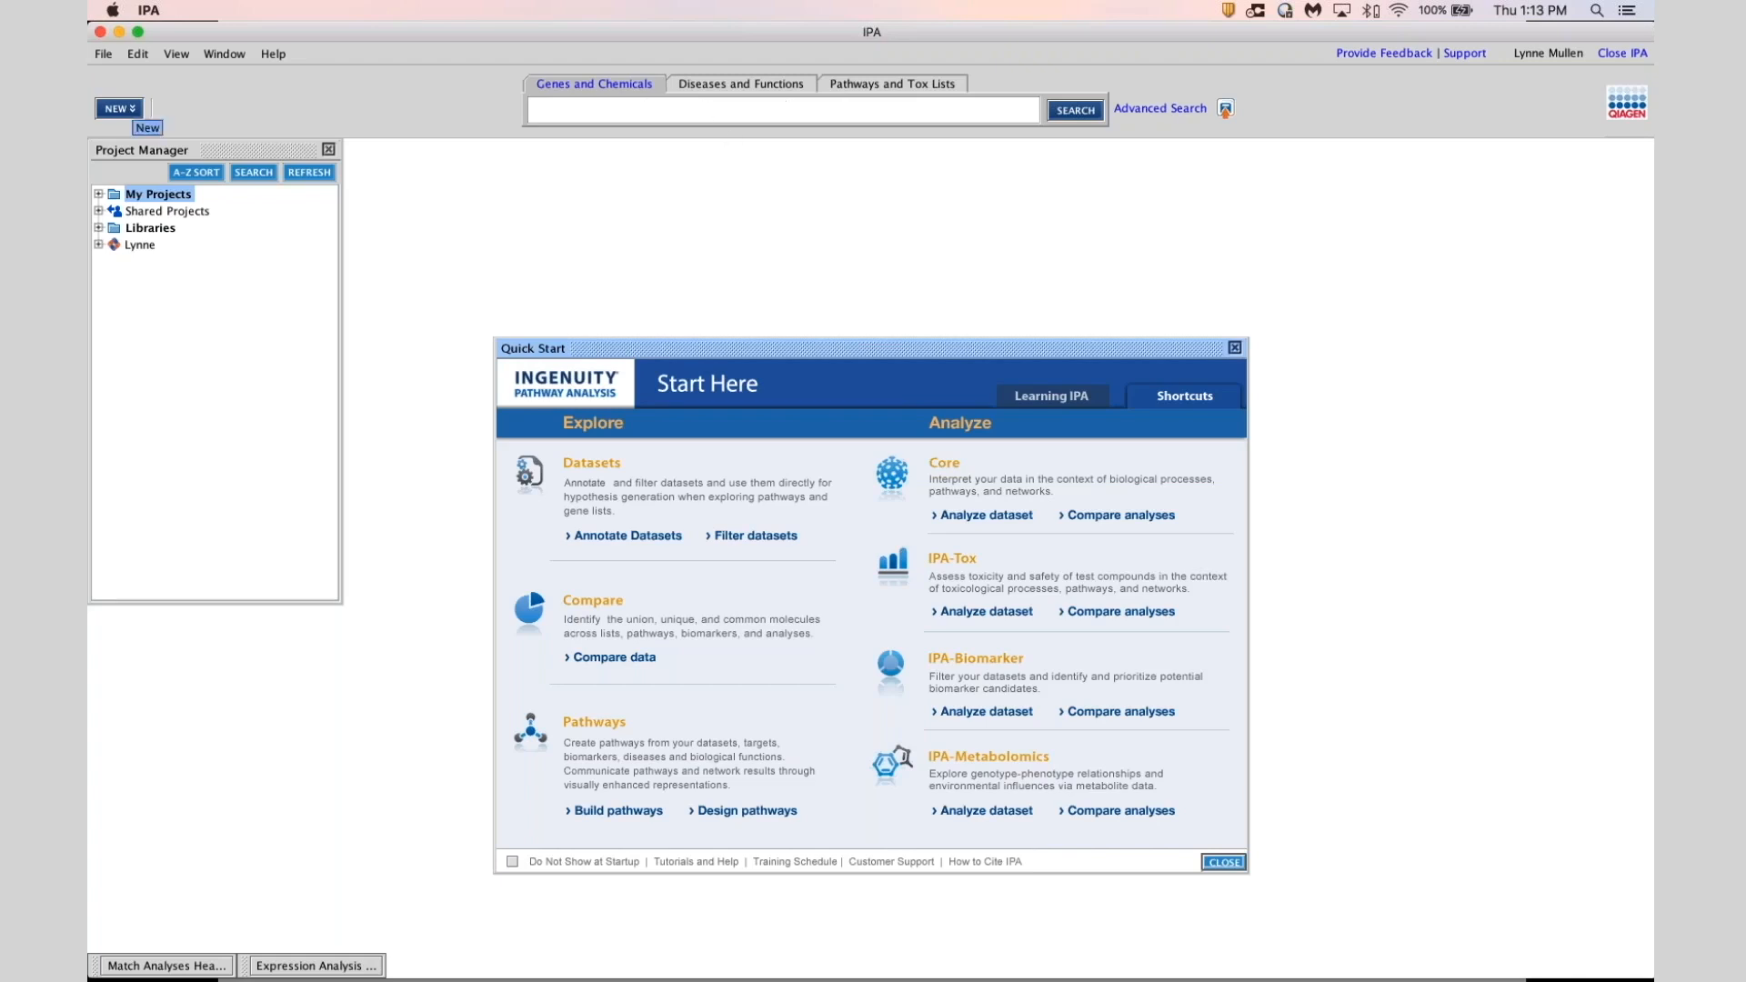
click(103, 55)
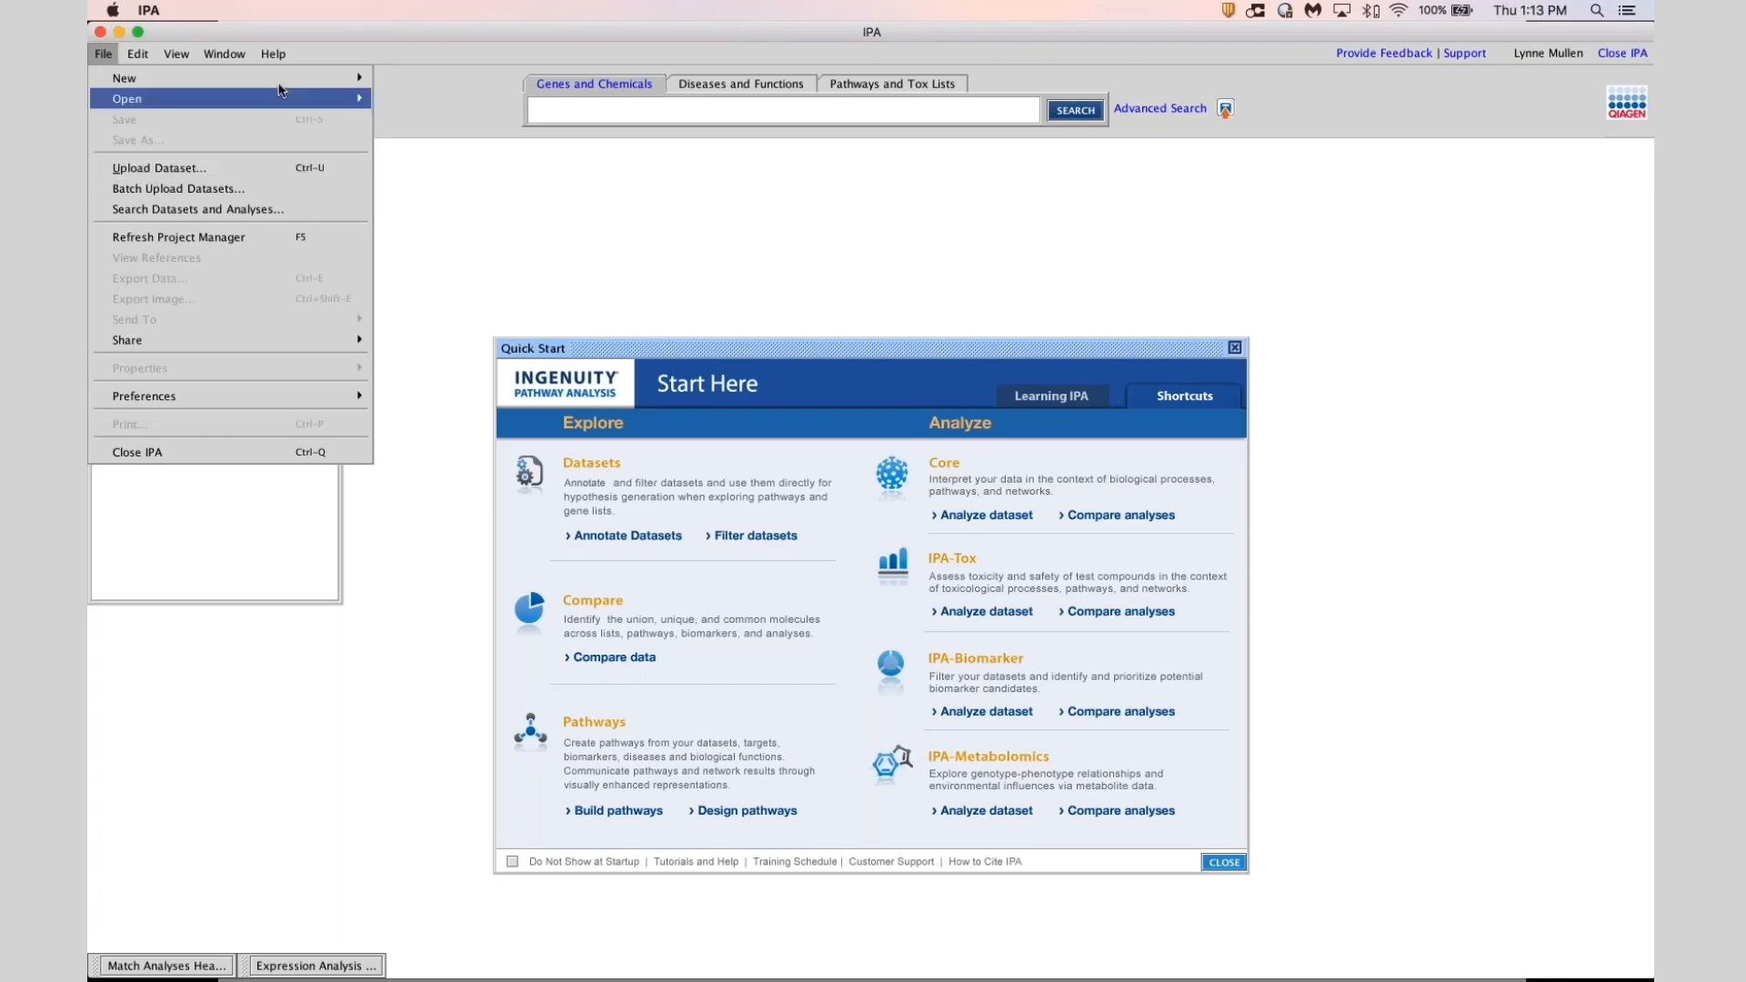
mouse_move(283, 83)
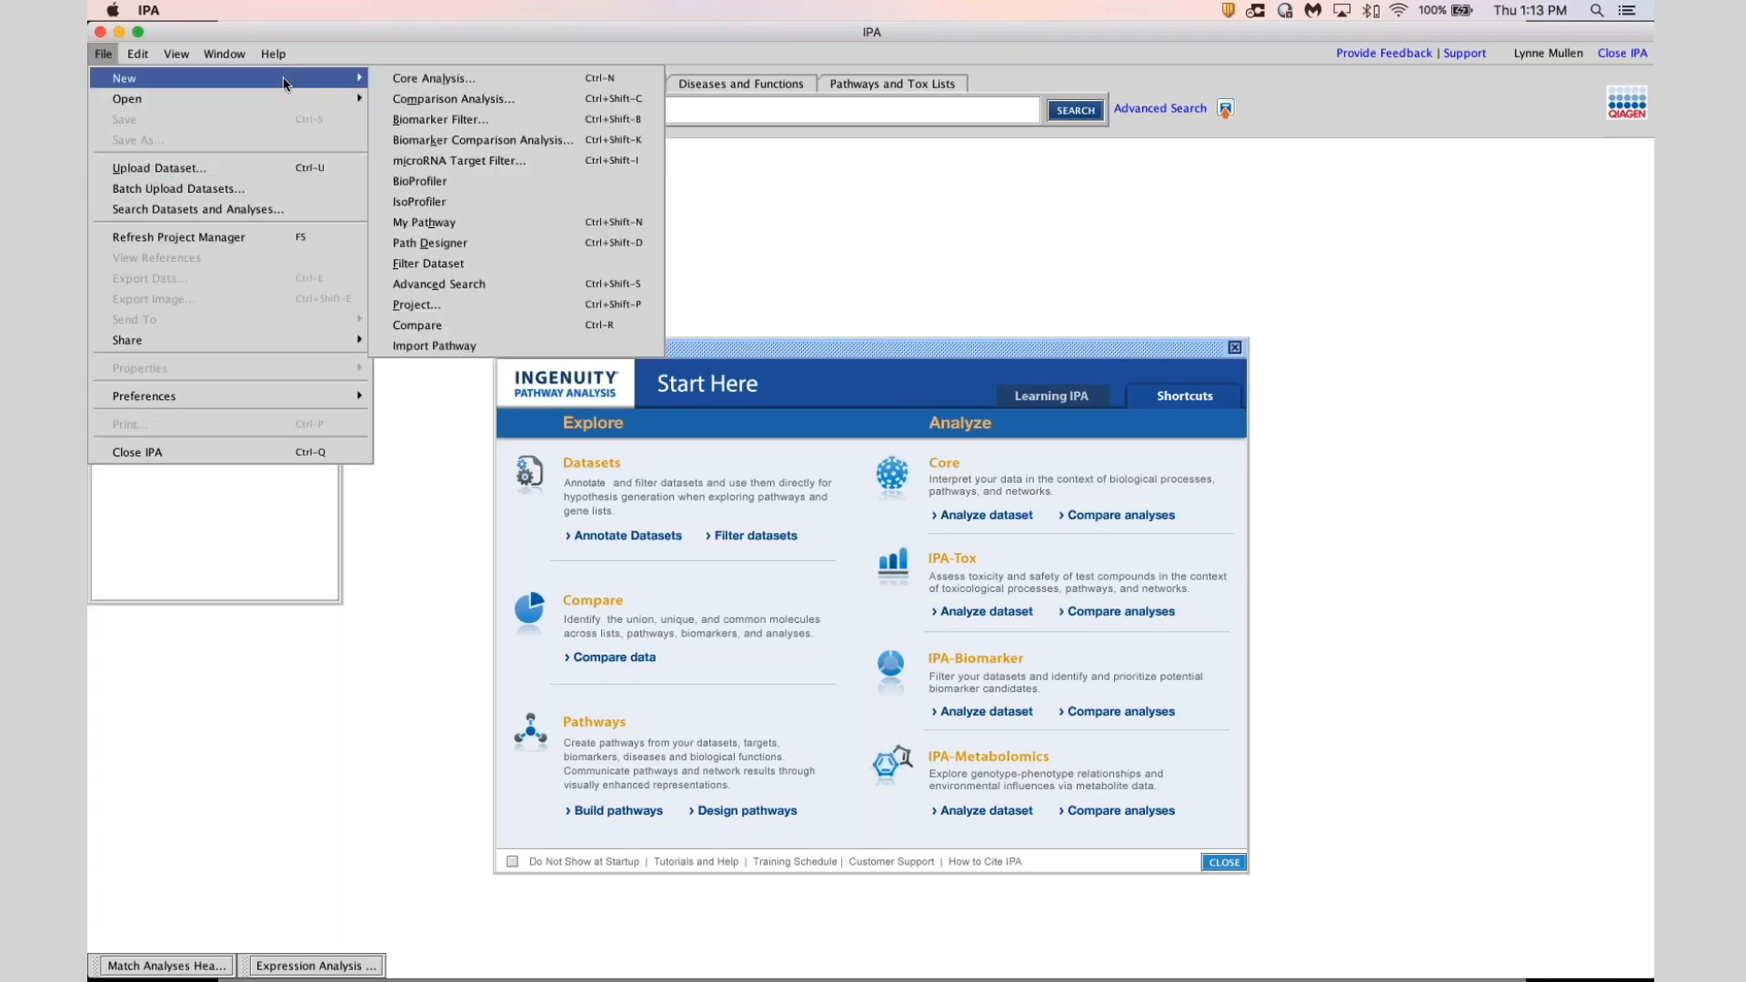
click(333, 46)
click(128, 106)
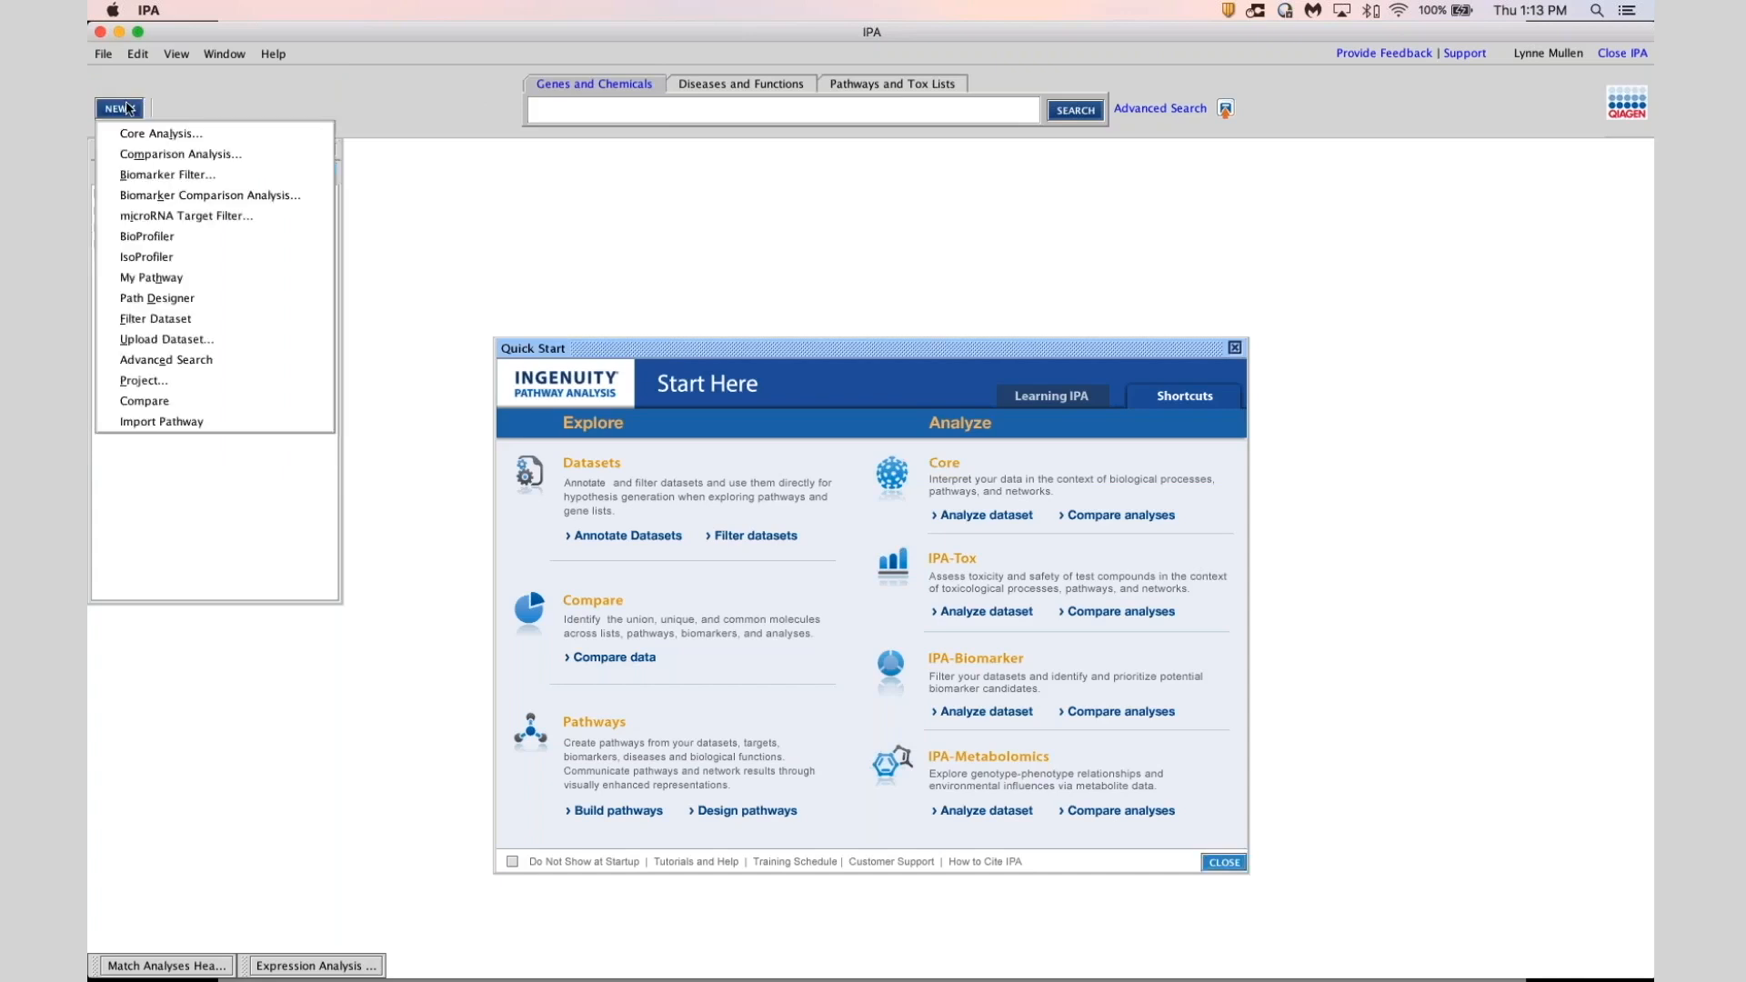
click(225, 98)
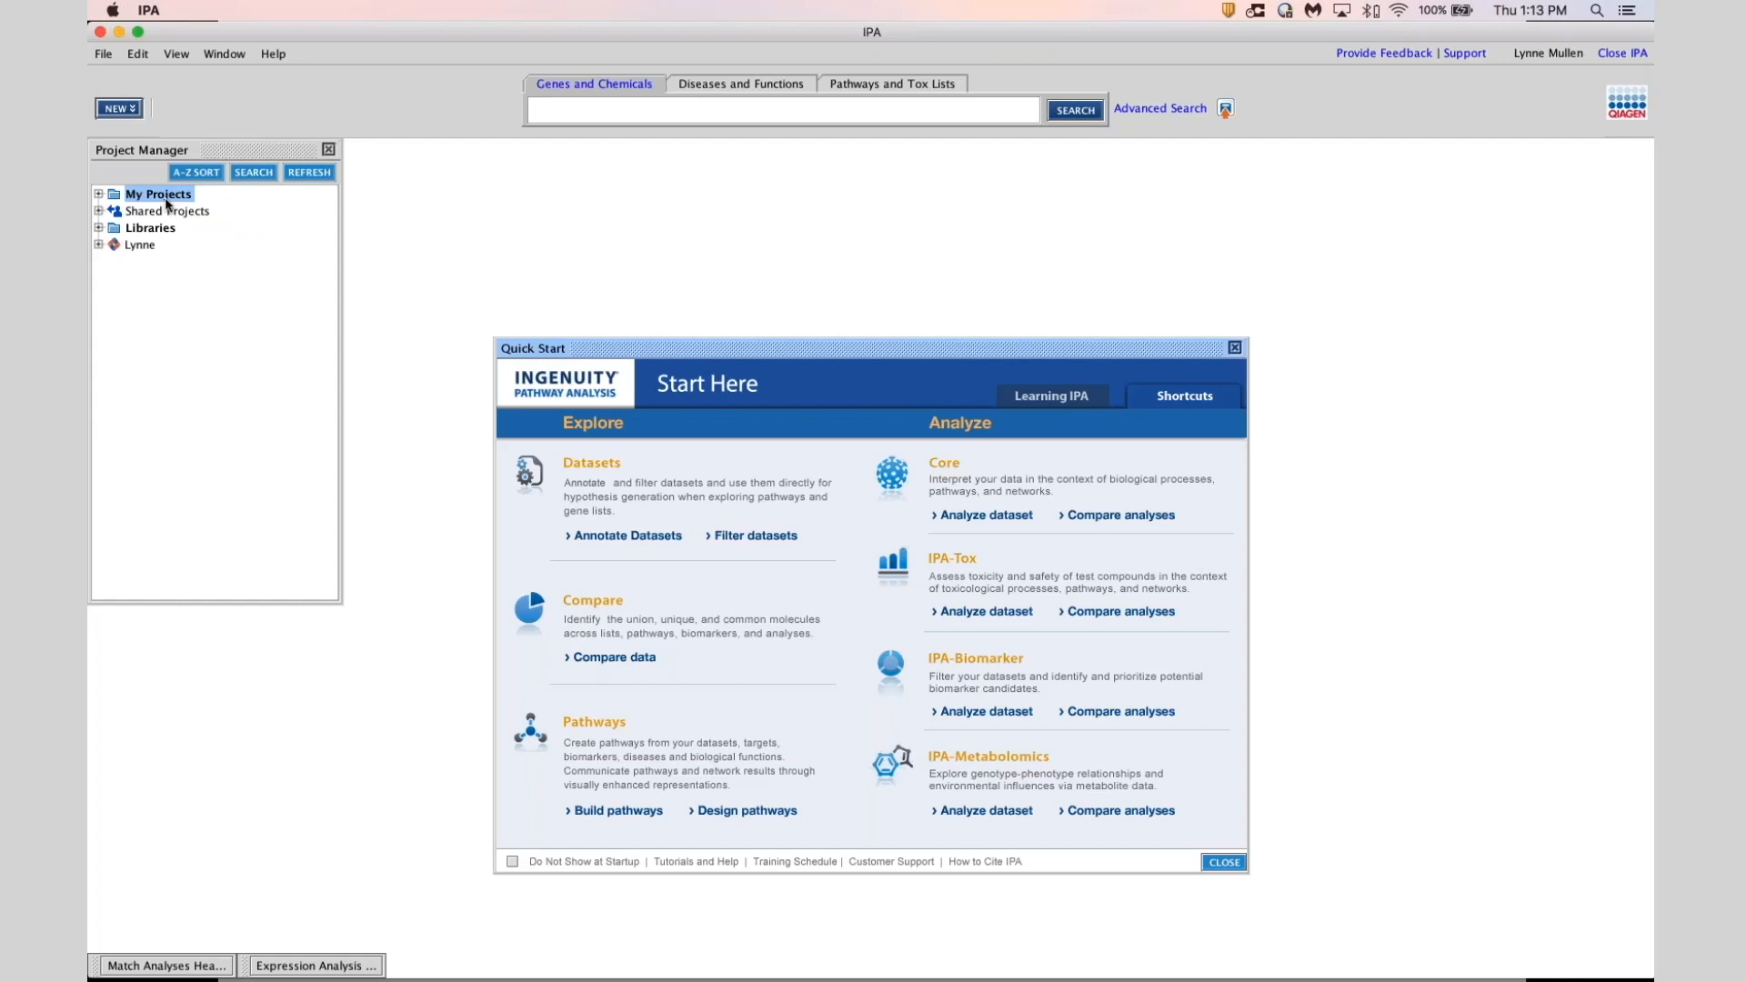
Expand Libraries in the project tree through OmicSoft and OncoLand to the contents of MetastaticCancer
click(98, 228)
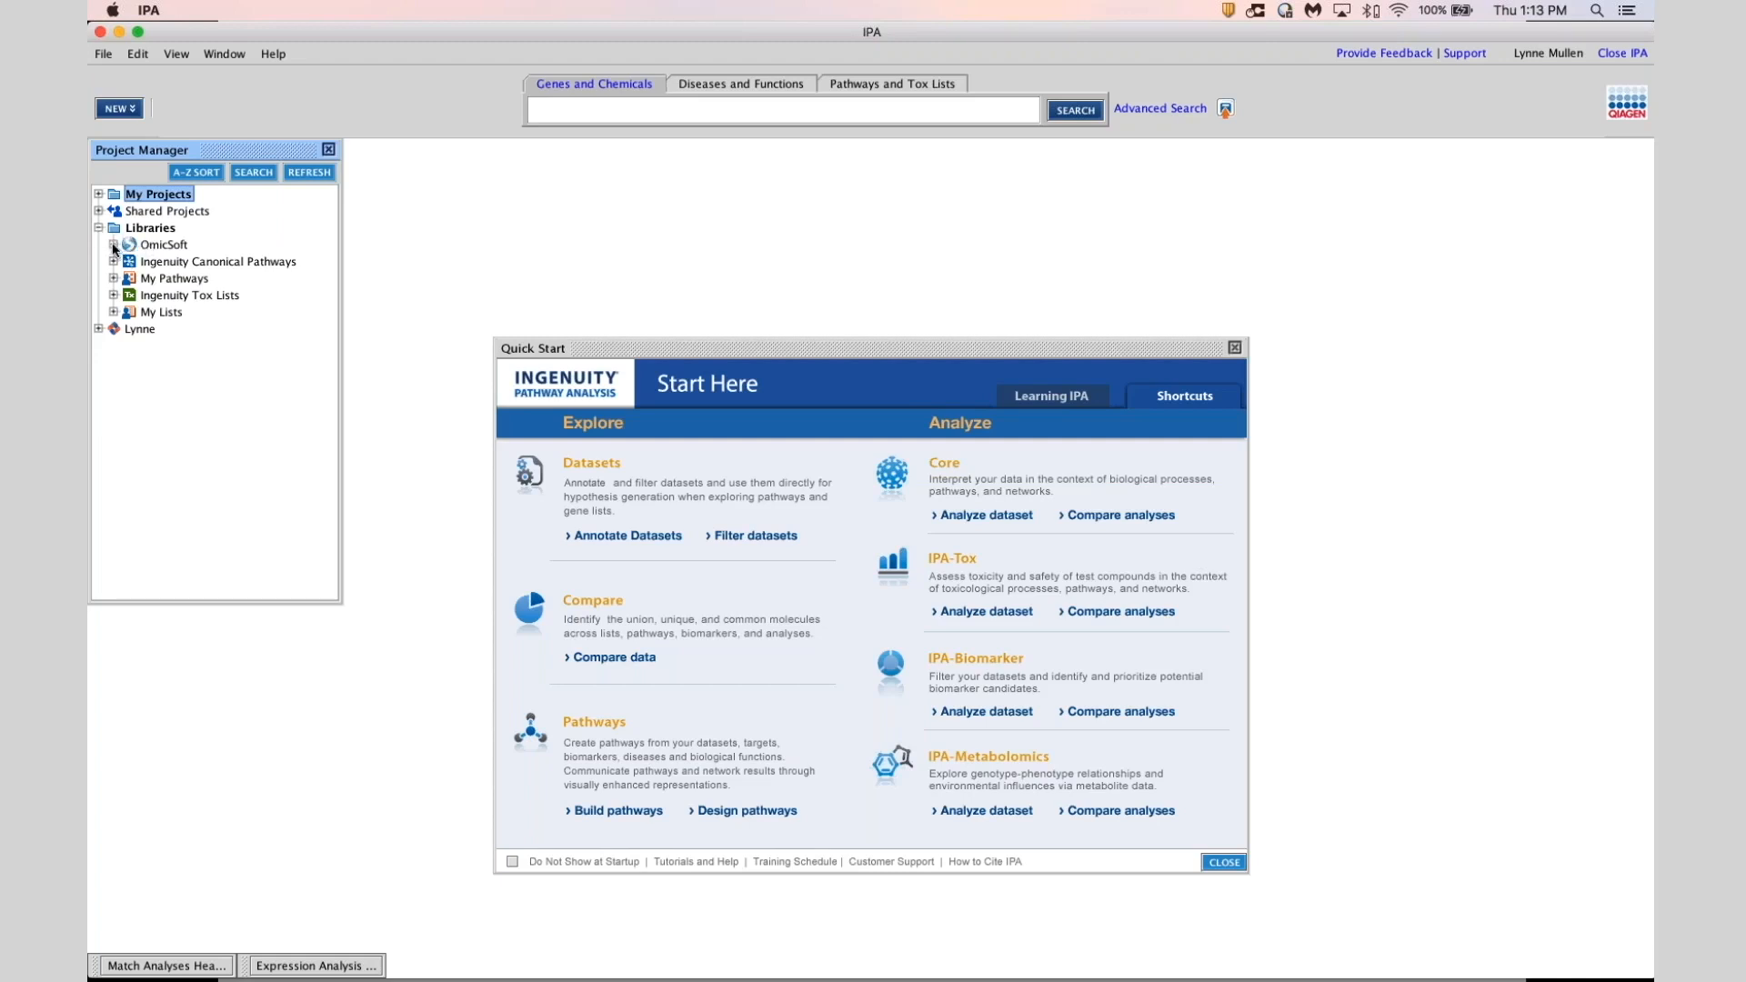
click(114, 245)
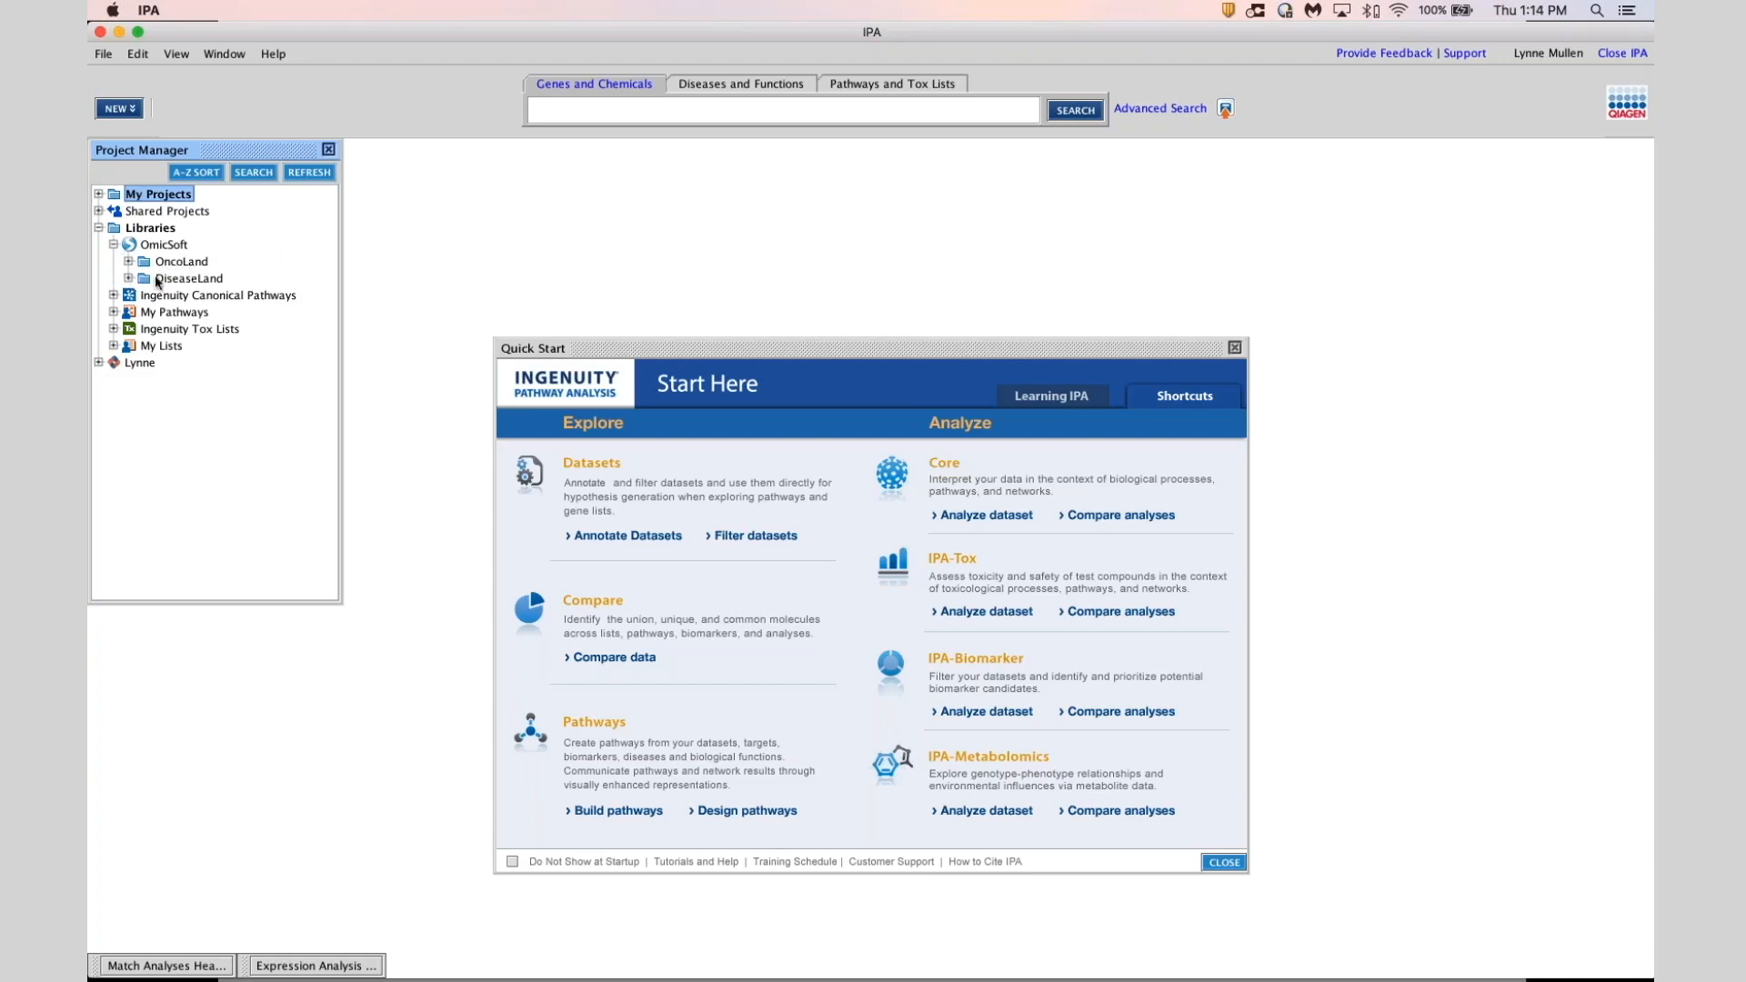
click(129, 262)
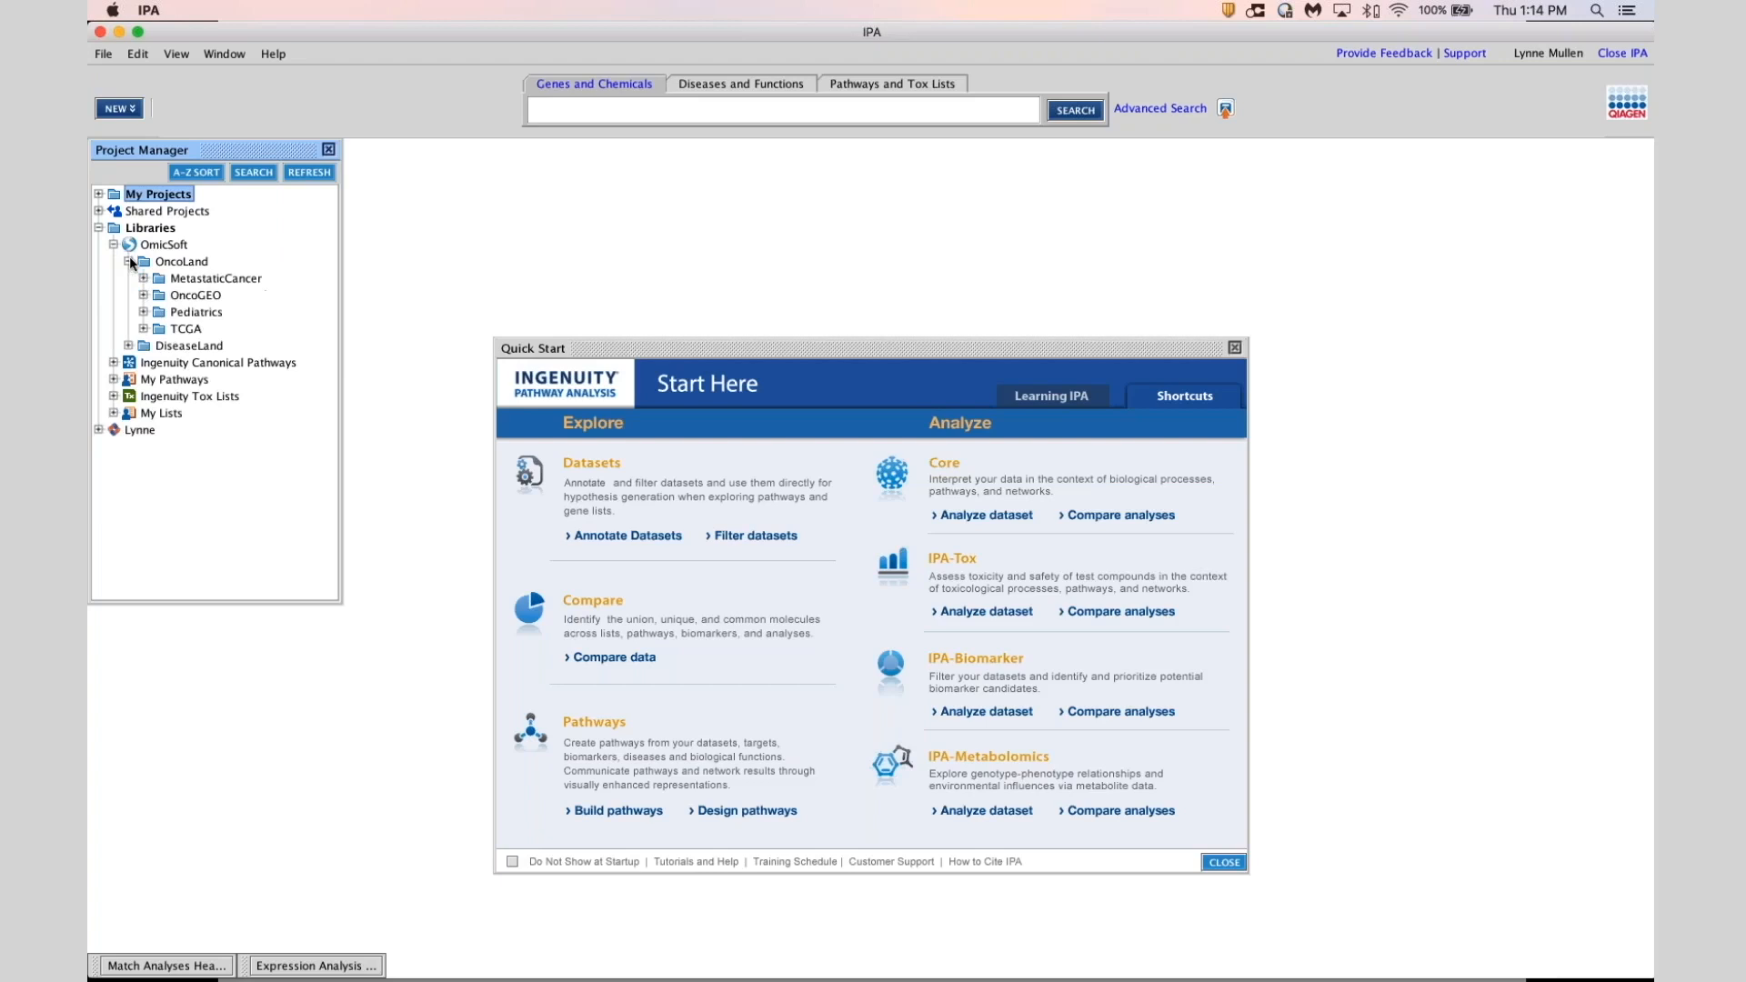
click(143, 278)
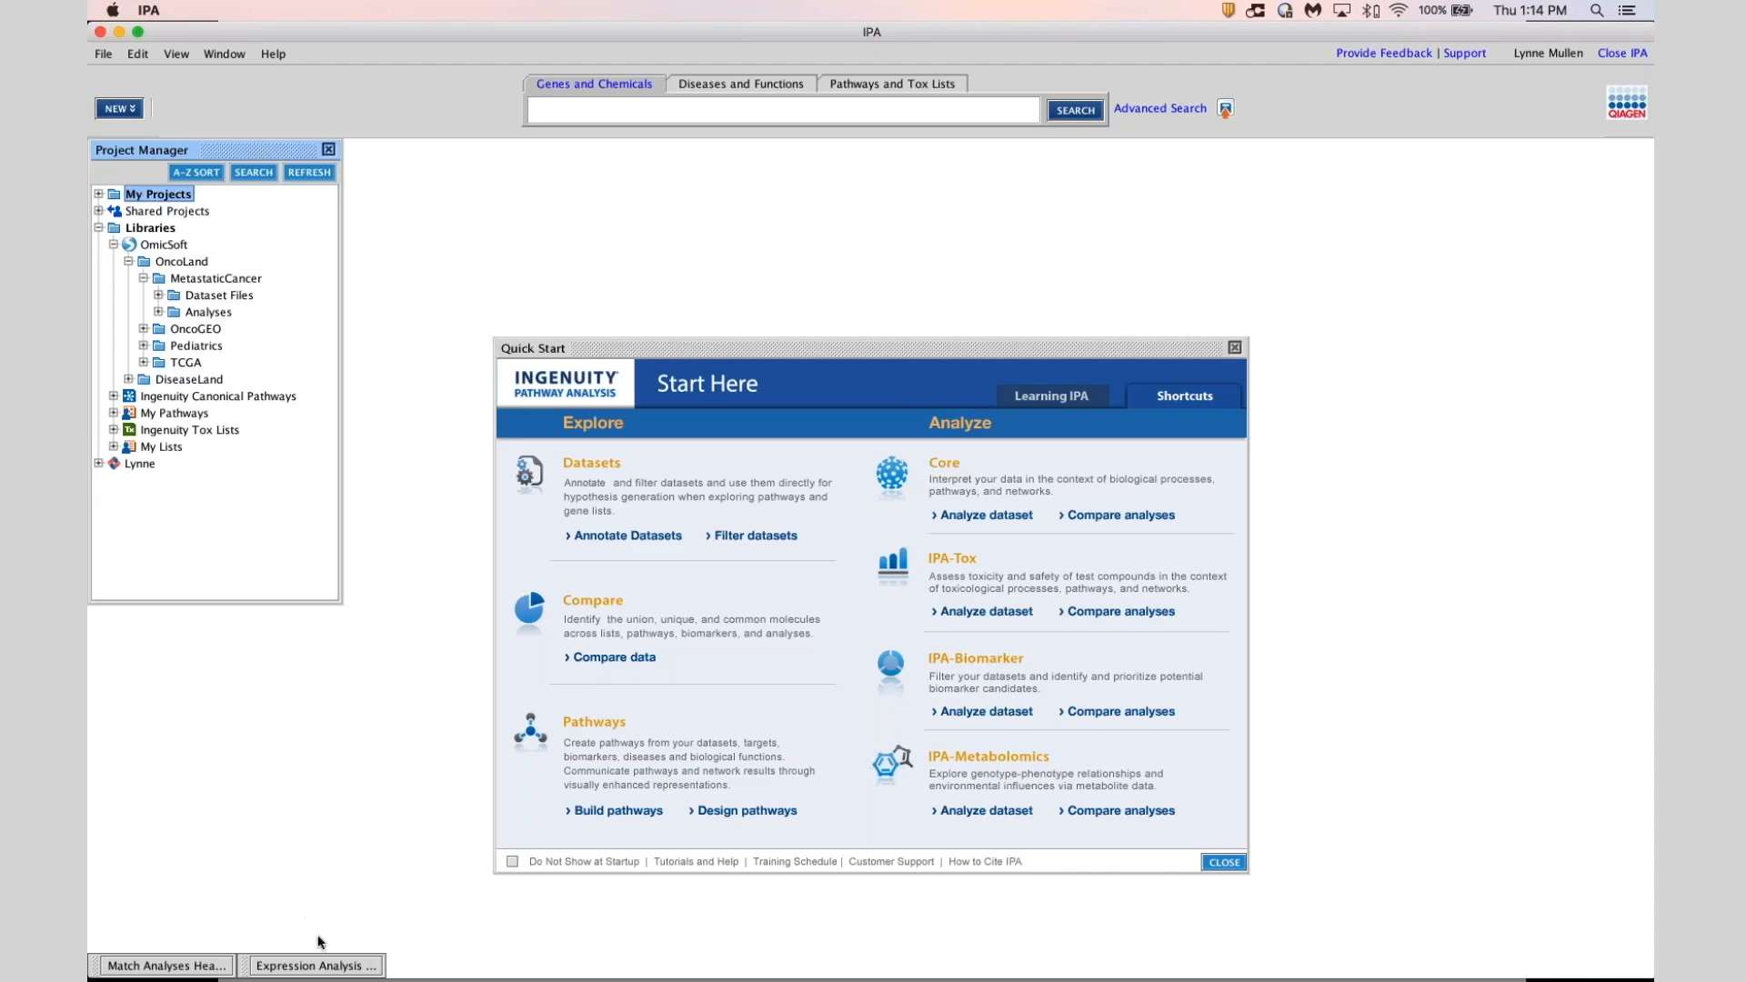
Restore the minimized MetastaticMelanoma expression analysis, maximize it and display its Analysis Match results
click(327, 967)
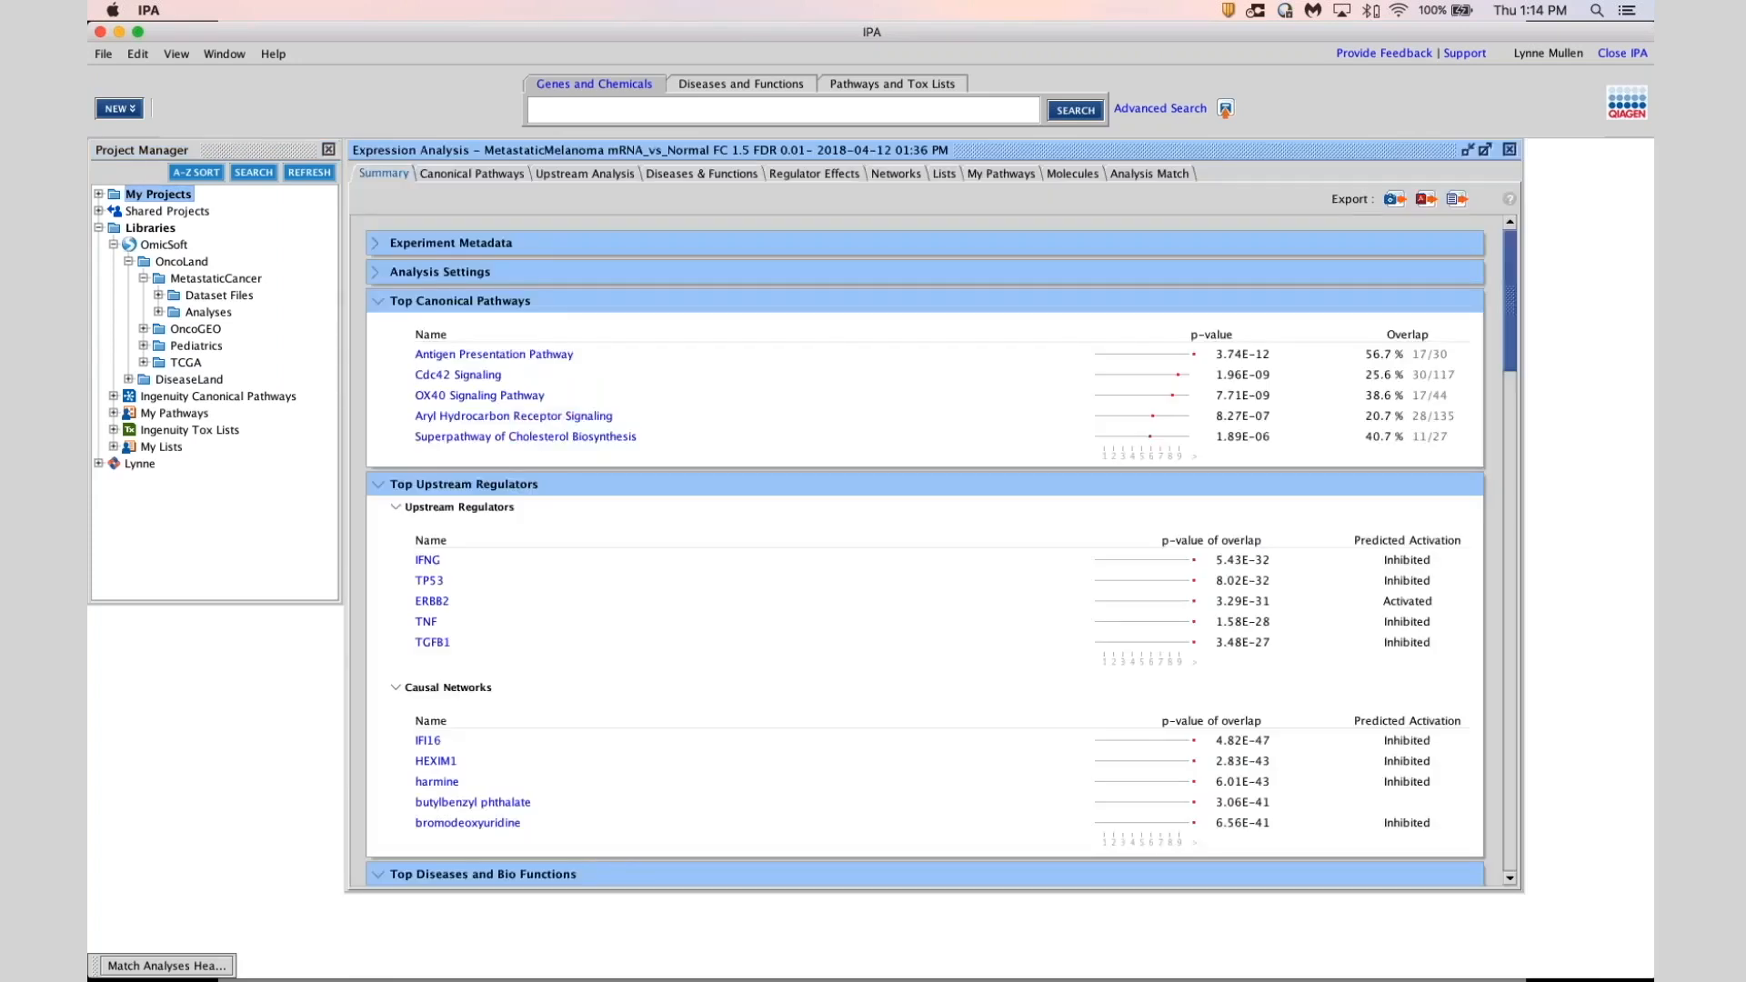
click(1484, 148)
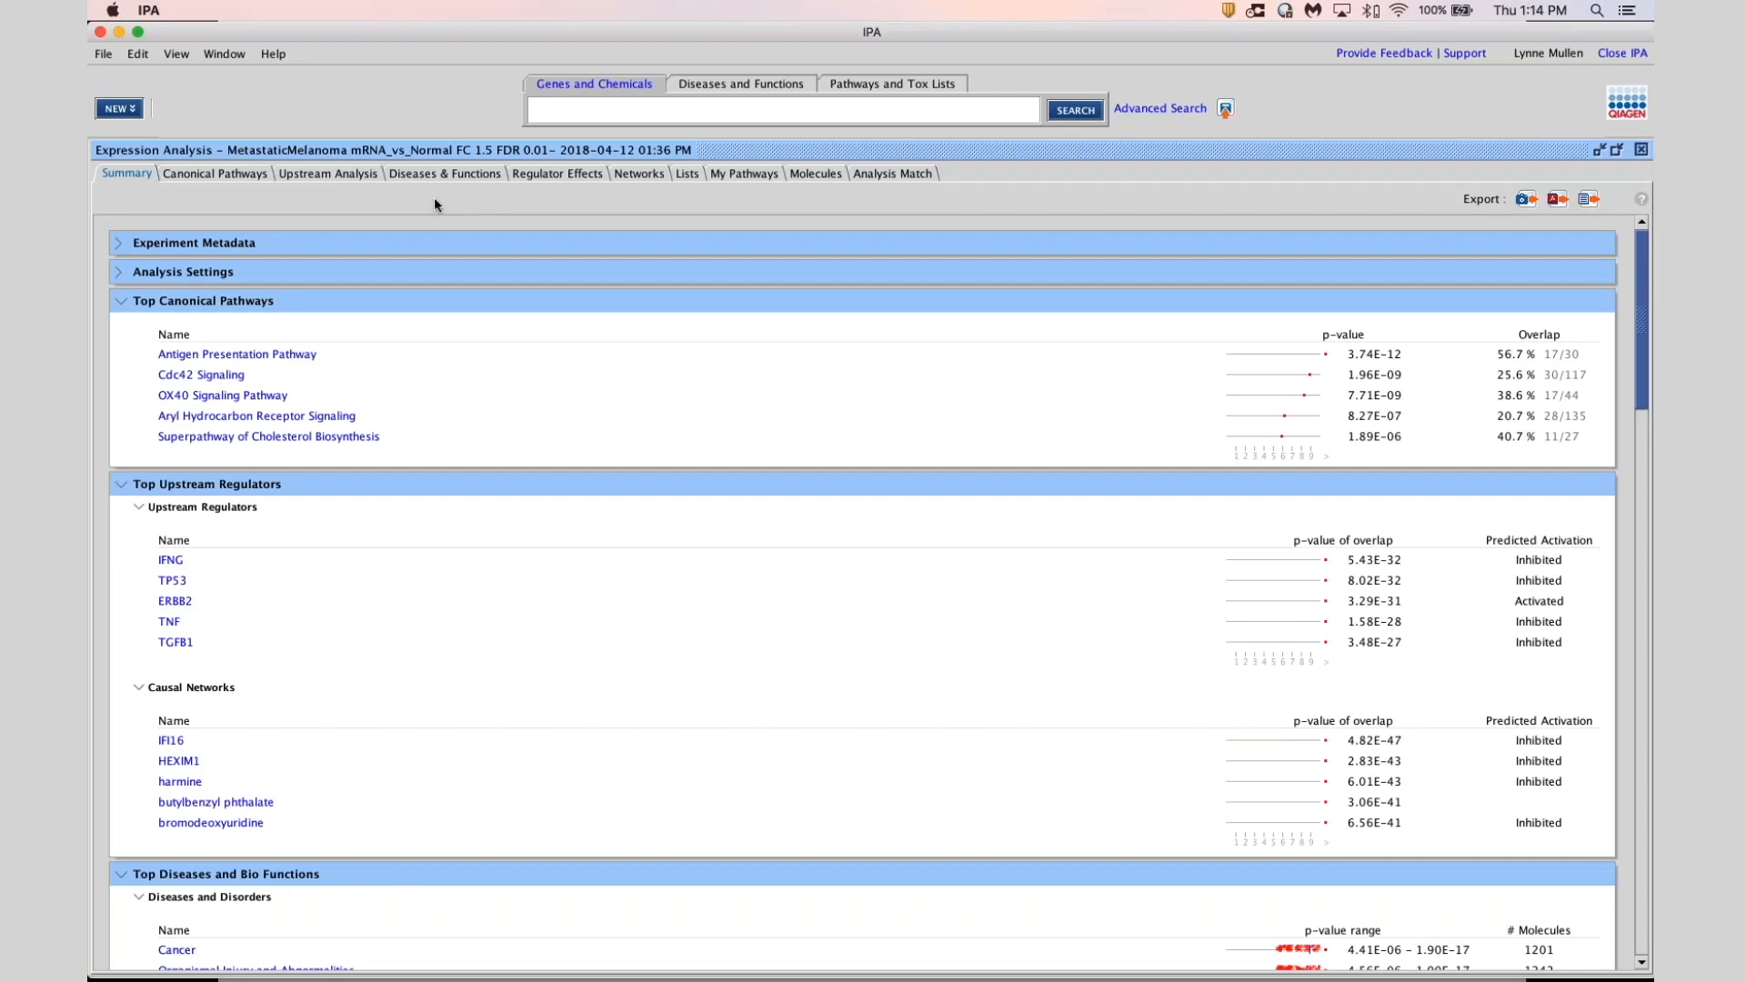
click(879, 174)
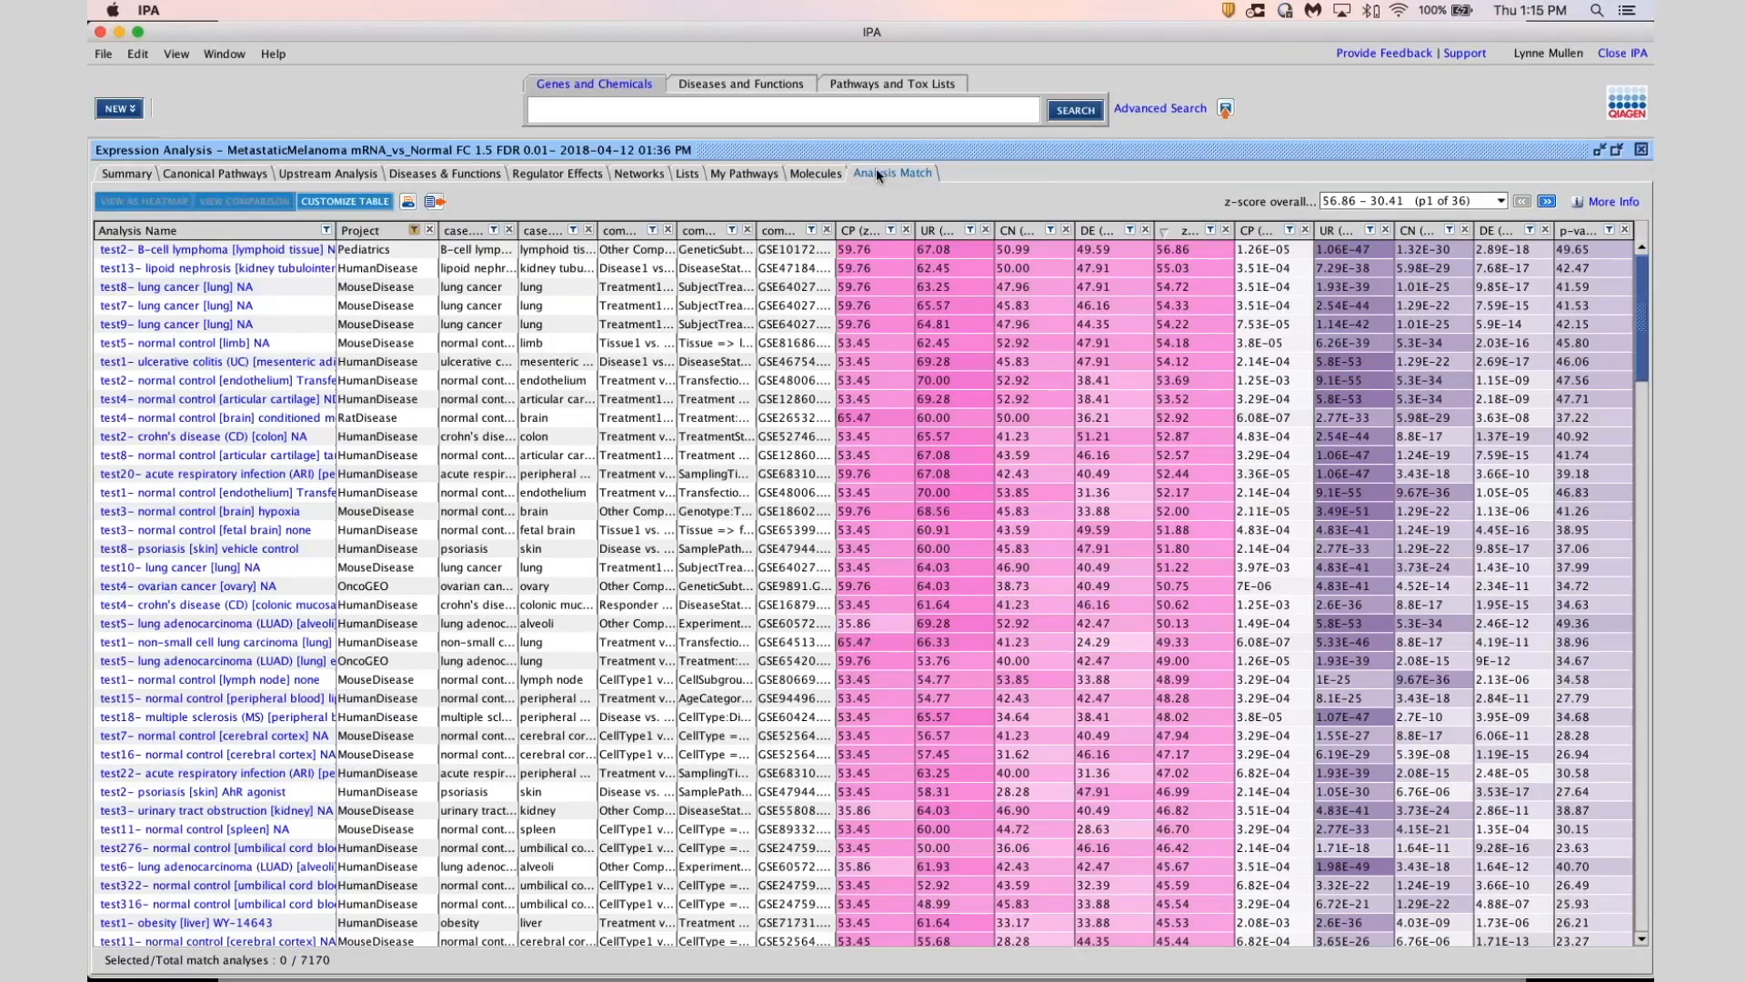
Examine the Project column's filter choices, including the OmicSoft library folders and the wild card search, and leave the filter unapplied
click(413, 231)
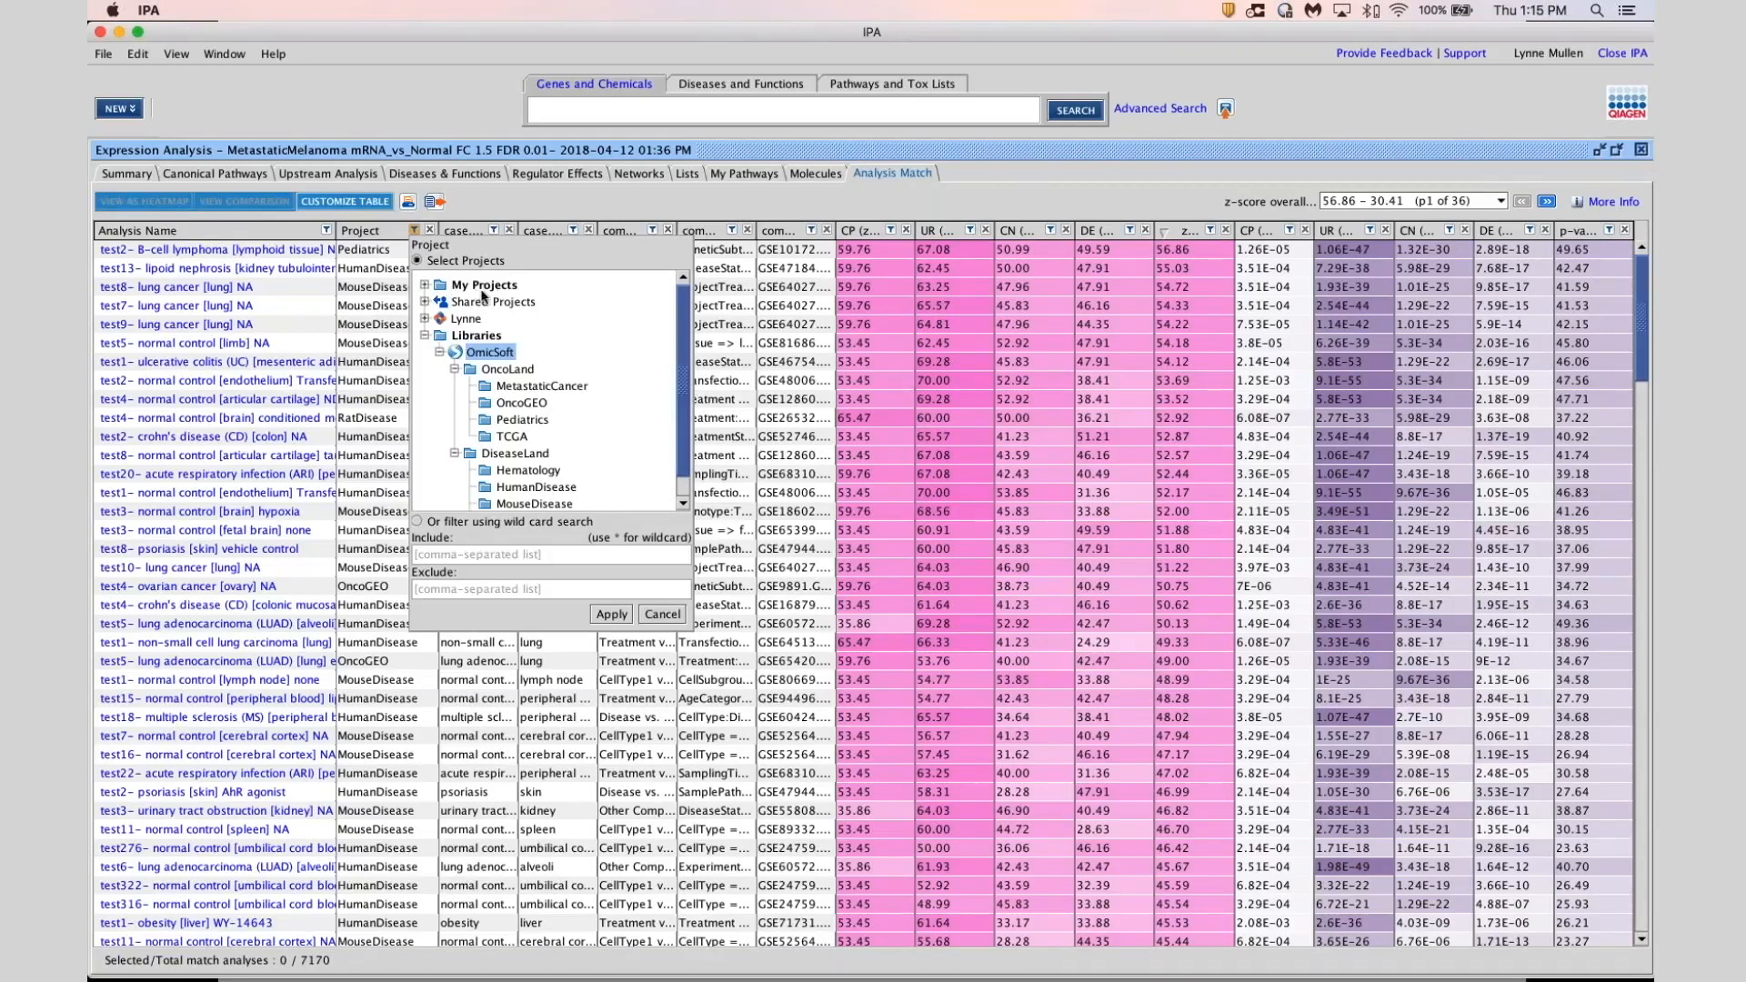
click(523, 371)
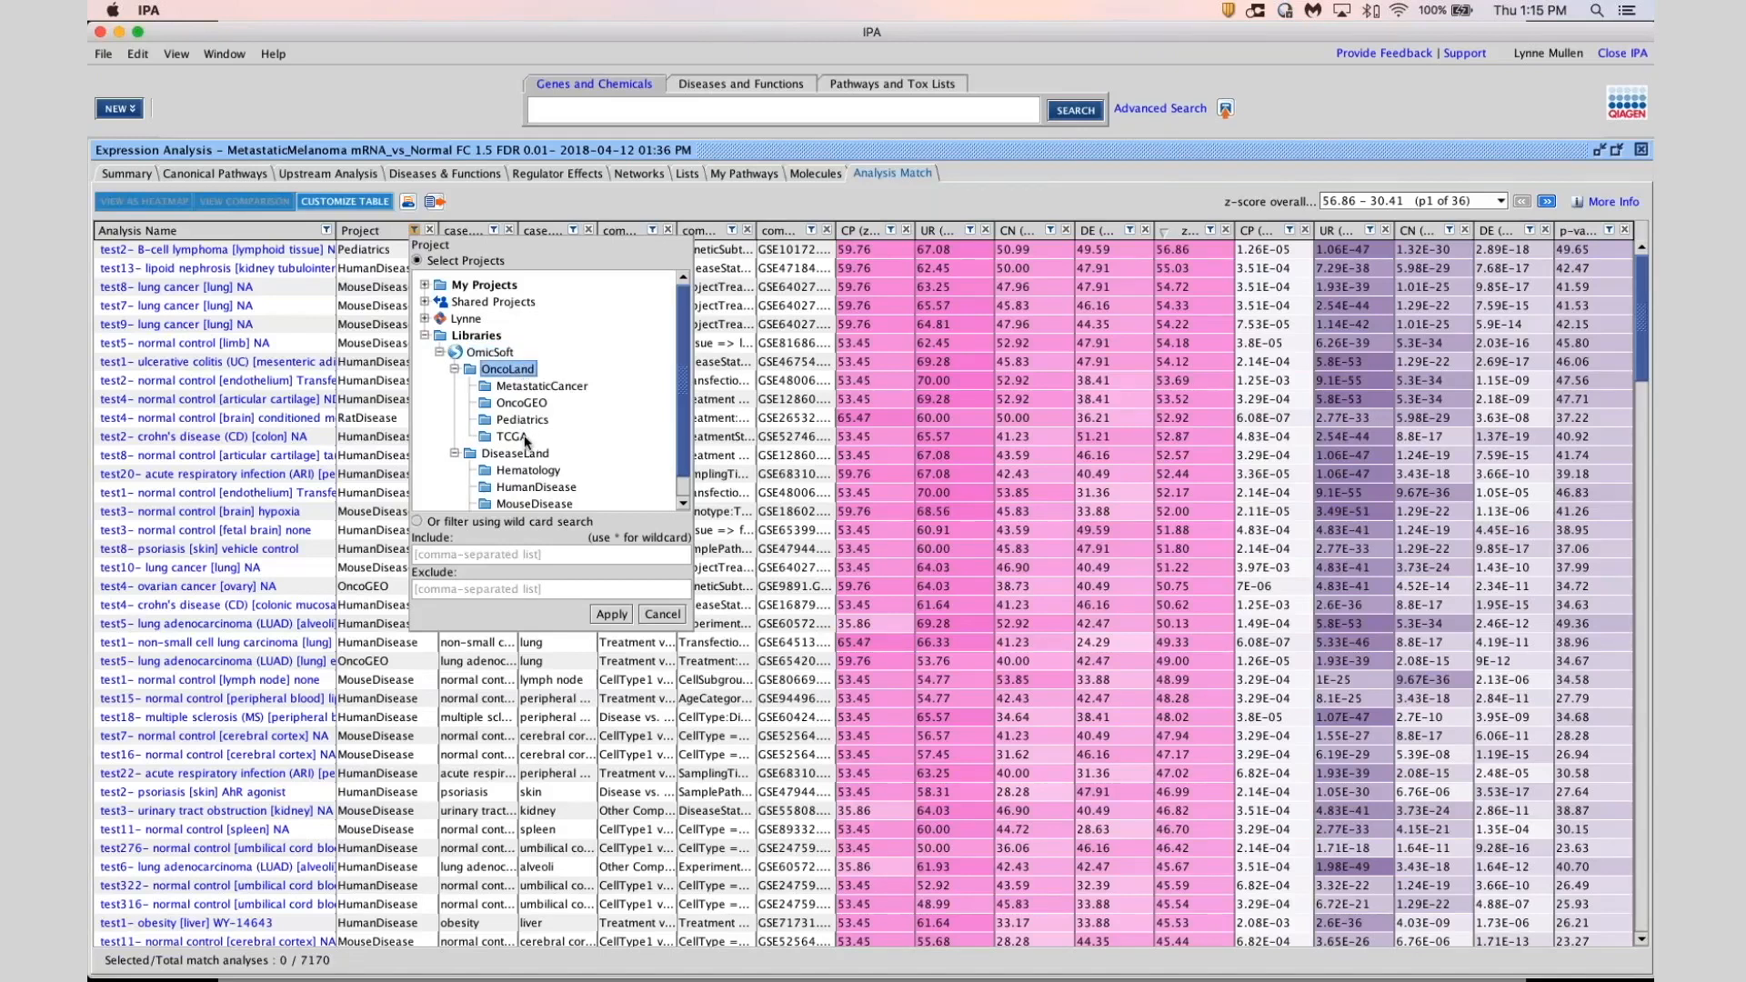
click(534, 426)
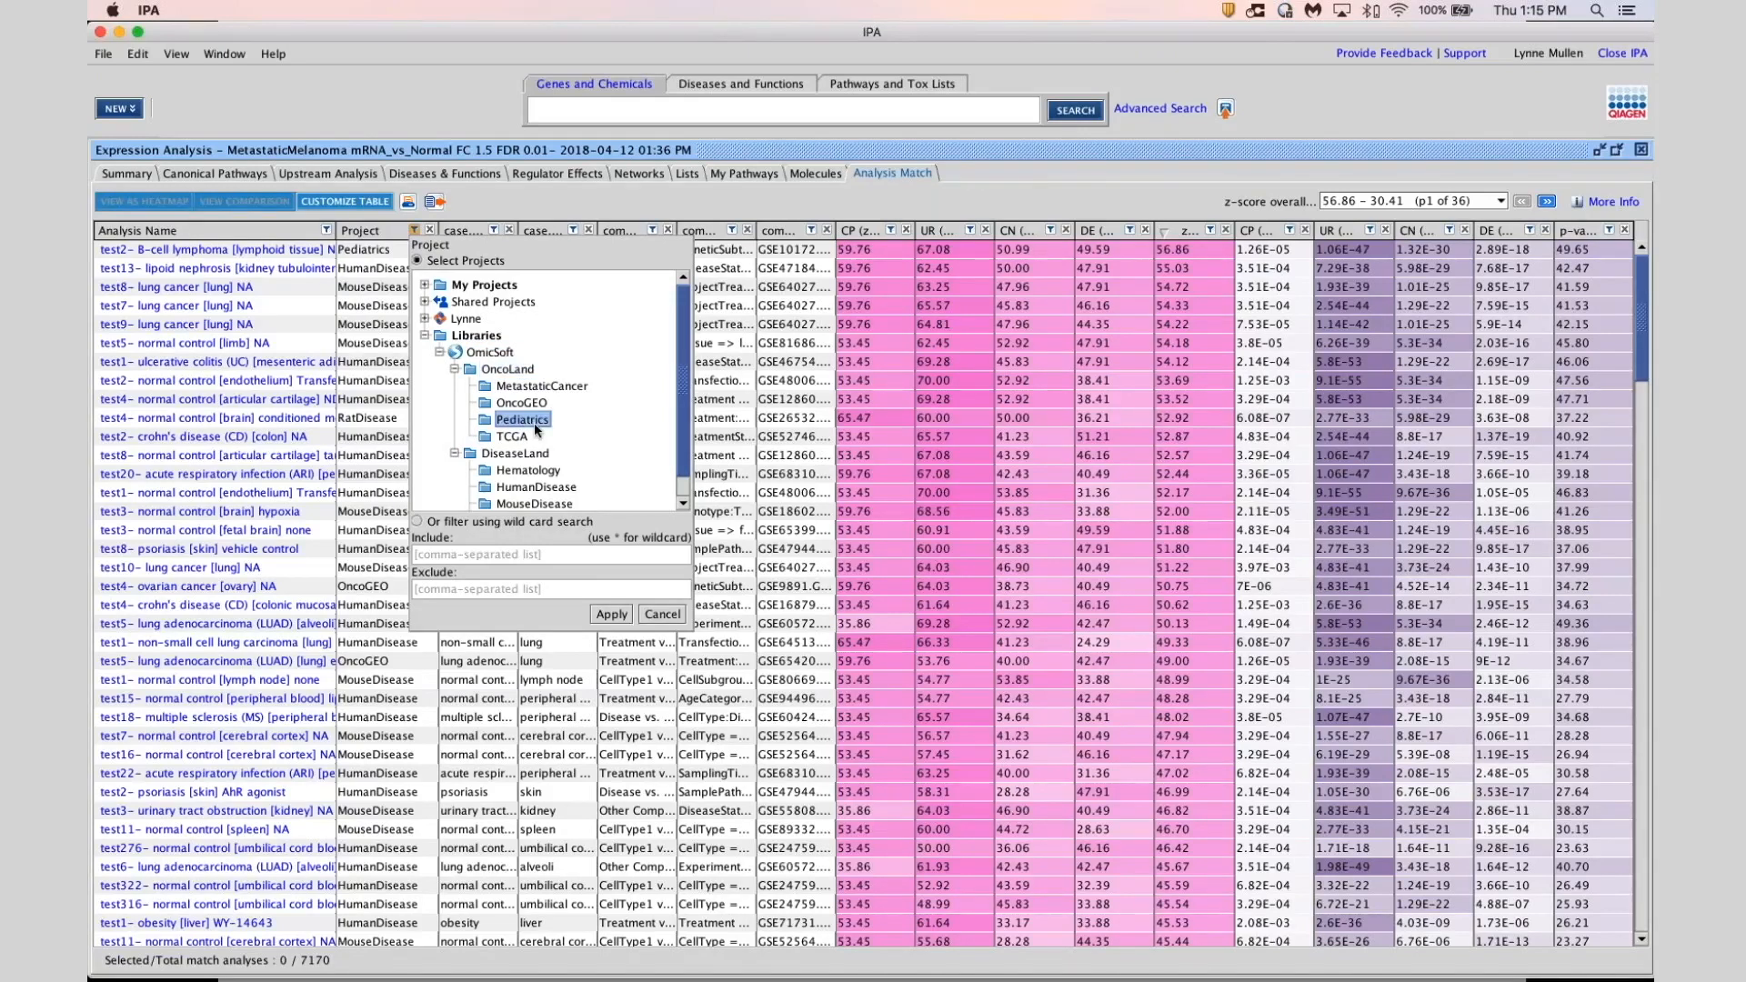
click(491, 357)
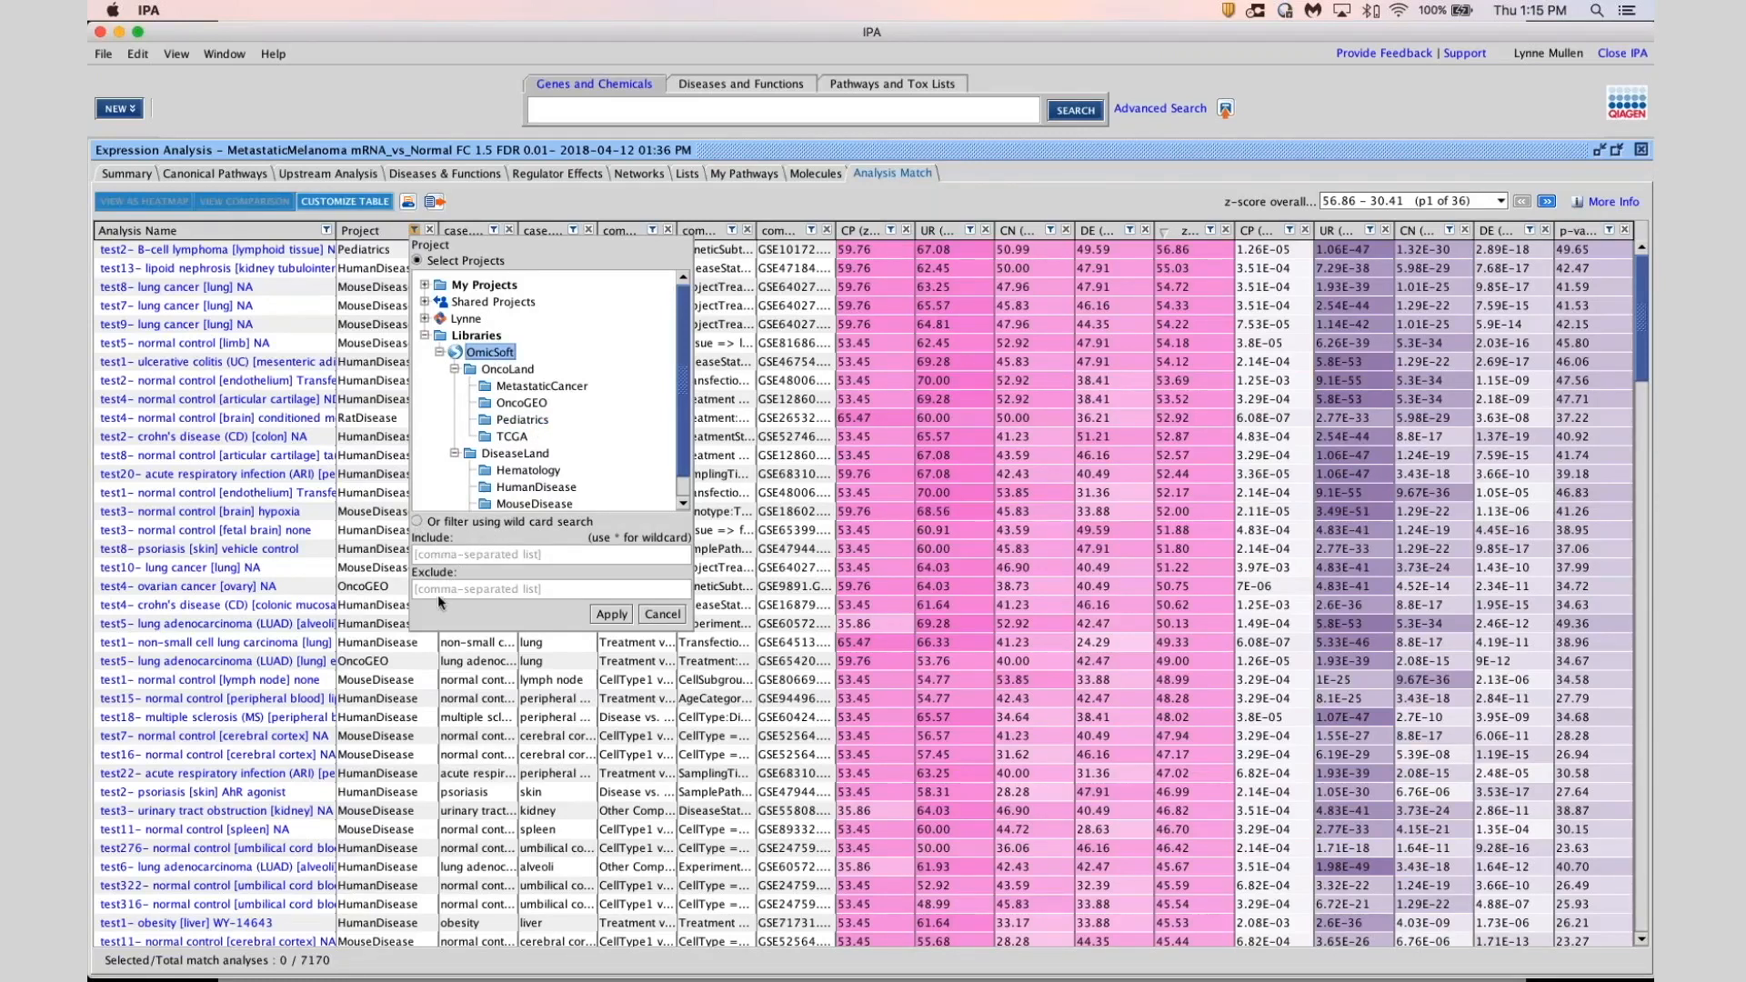
click(417, 521)
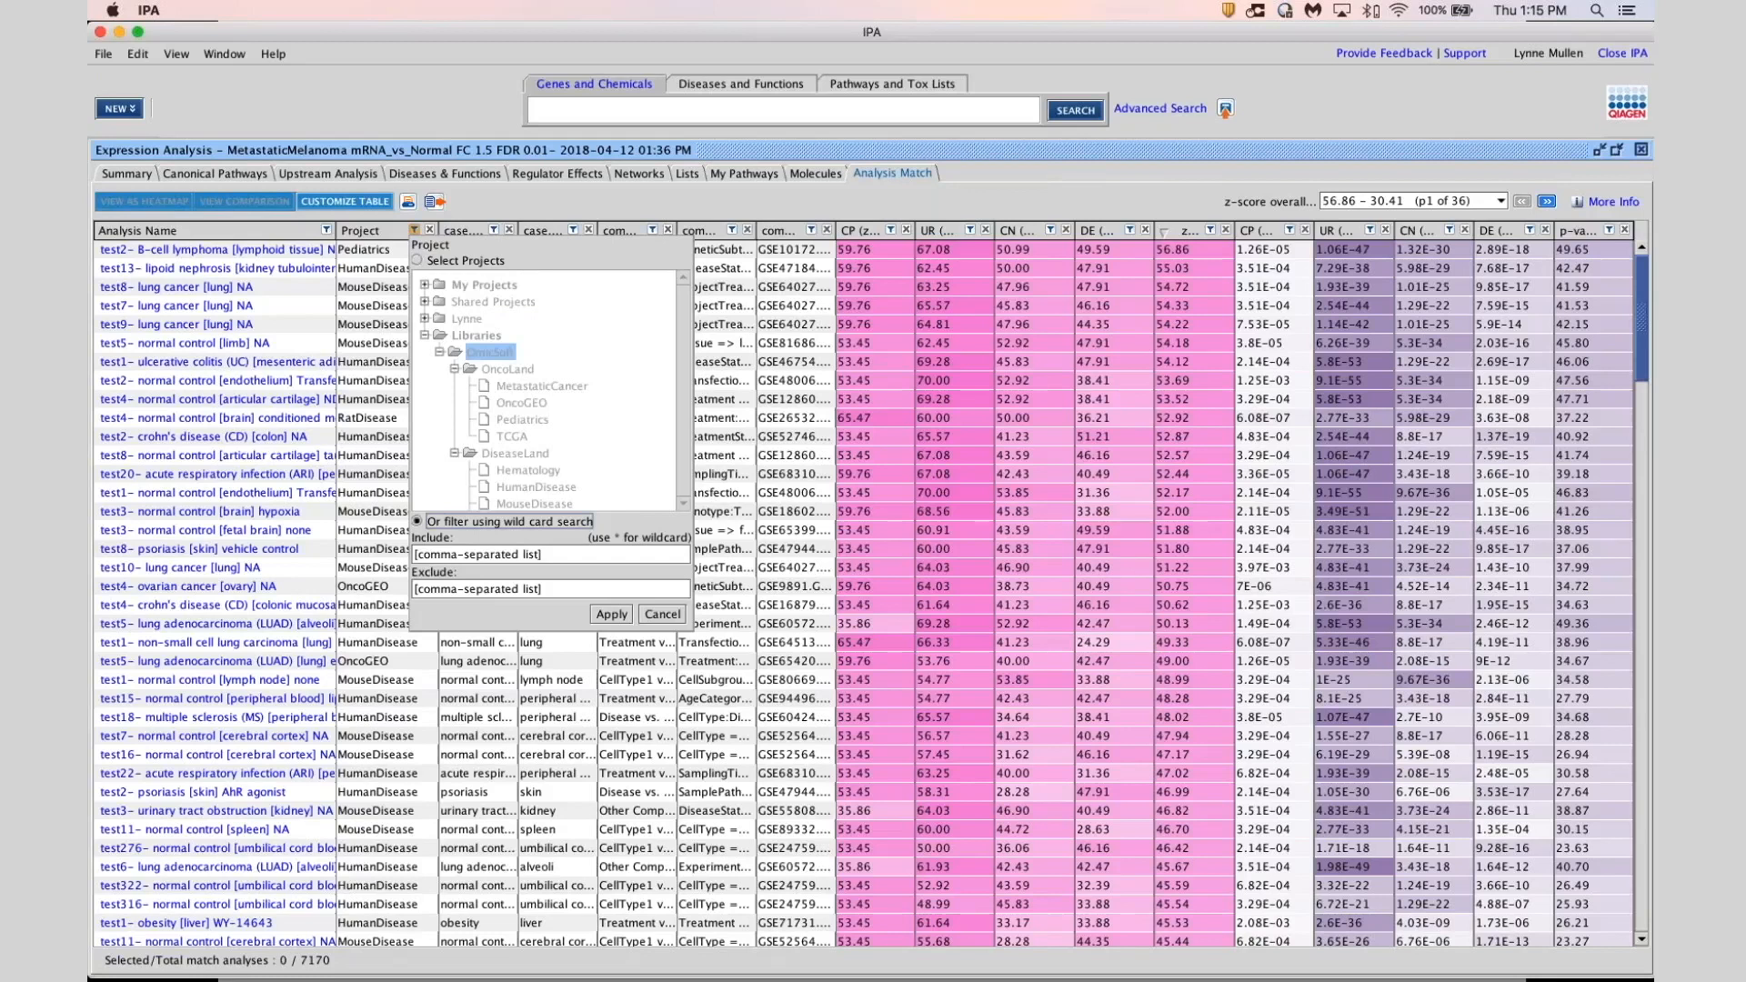
click(661, 615)
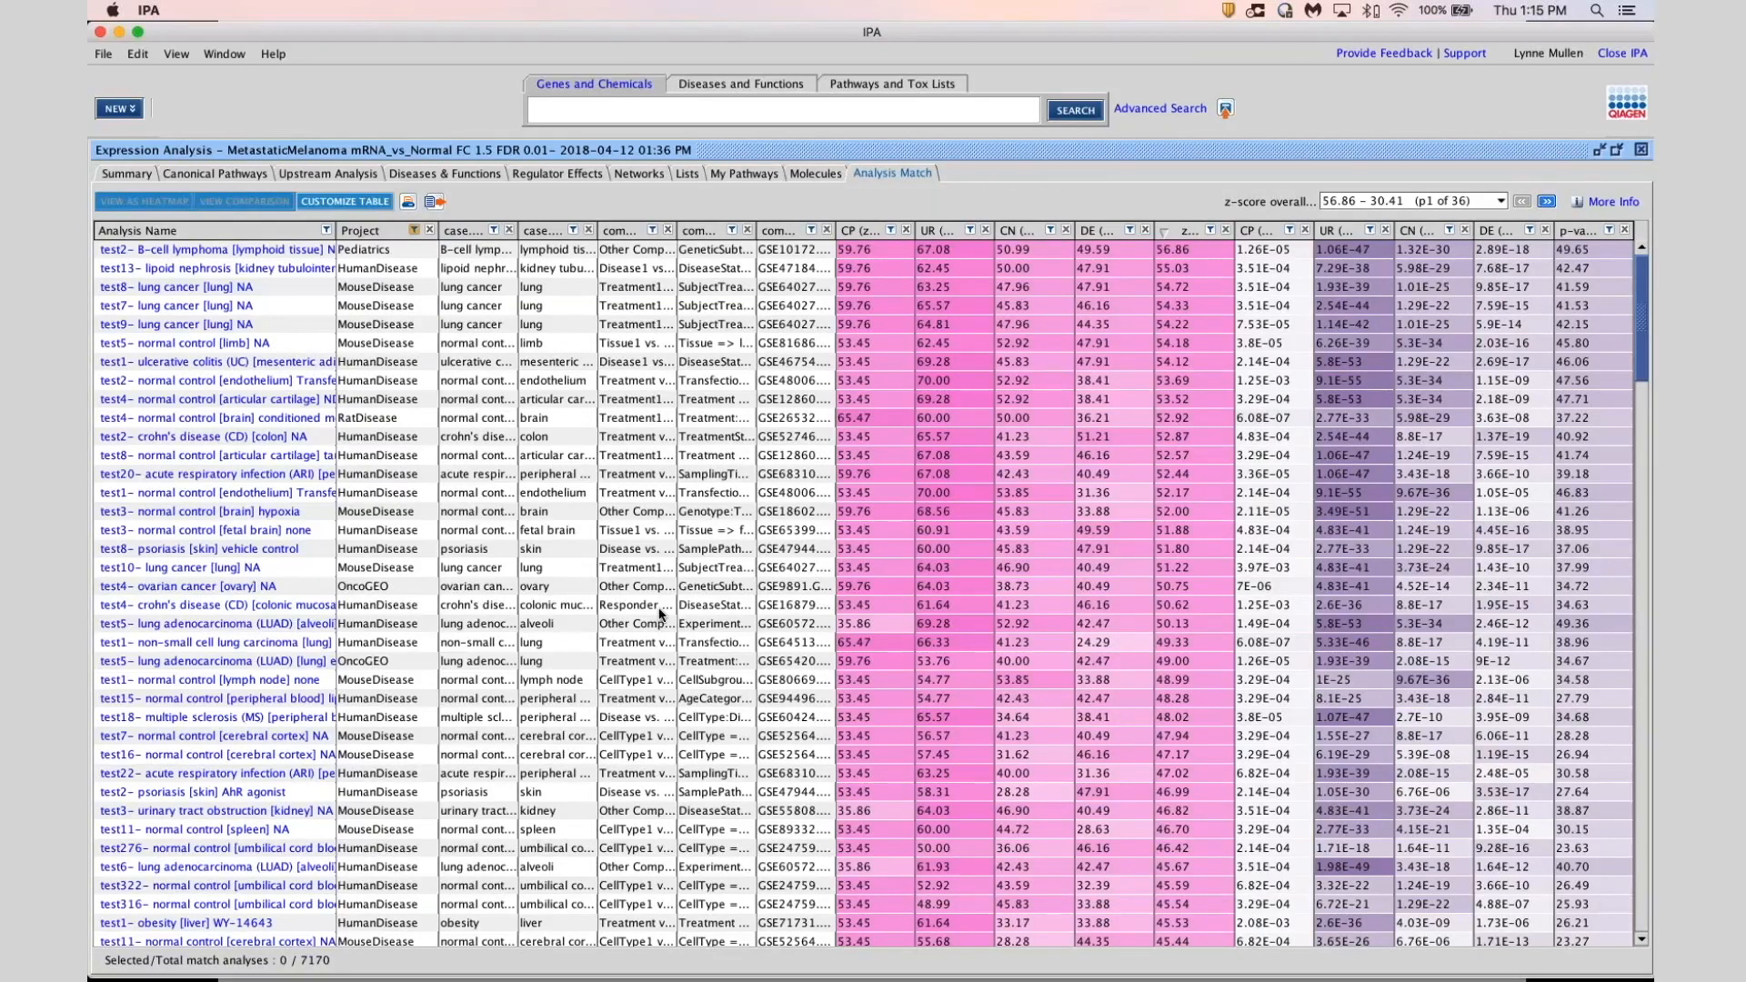
Review the metadata columns available for customizing the match table and dismiss the dialog without changes
click(346, 202)
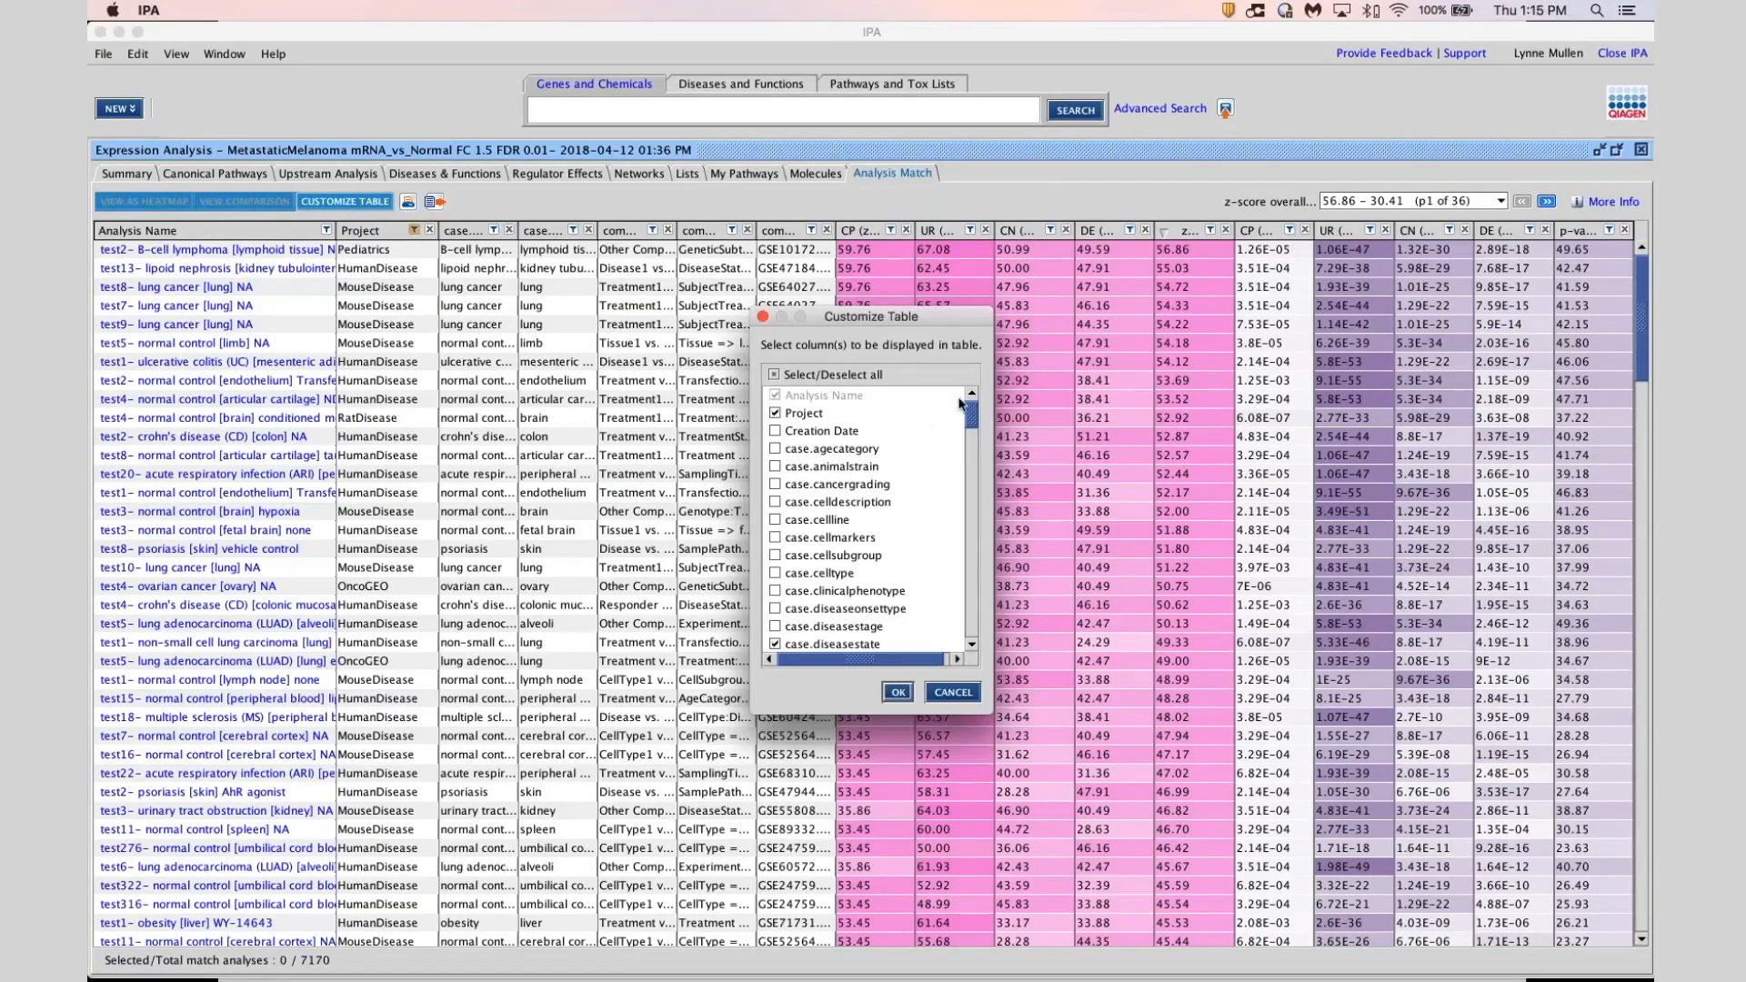
drag(971, 418, 971, 442)
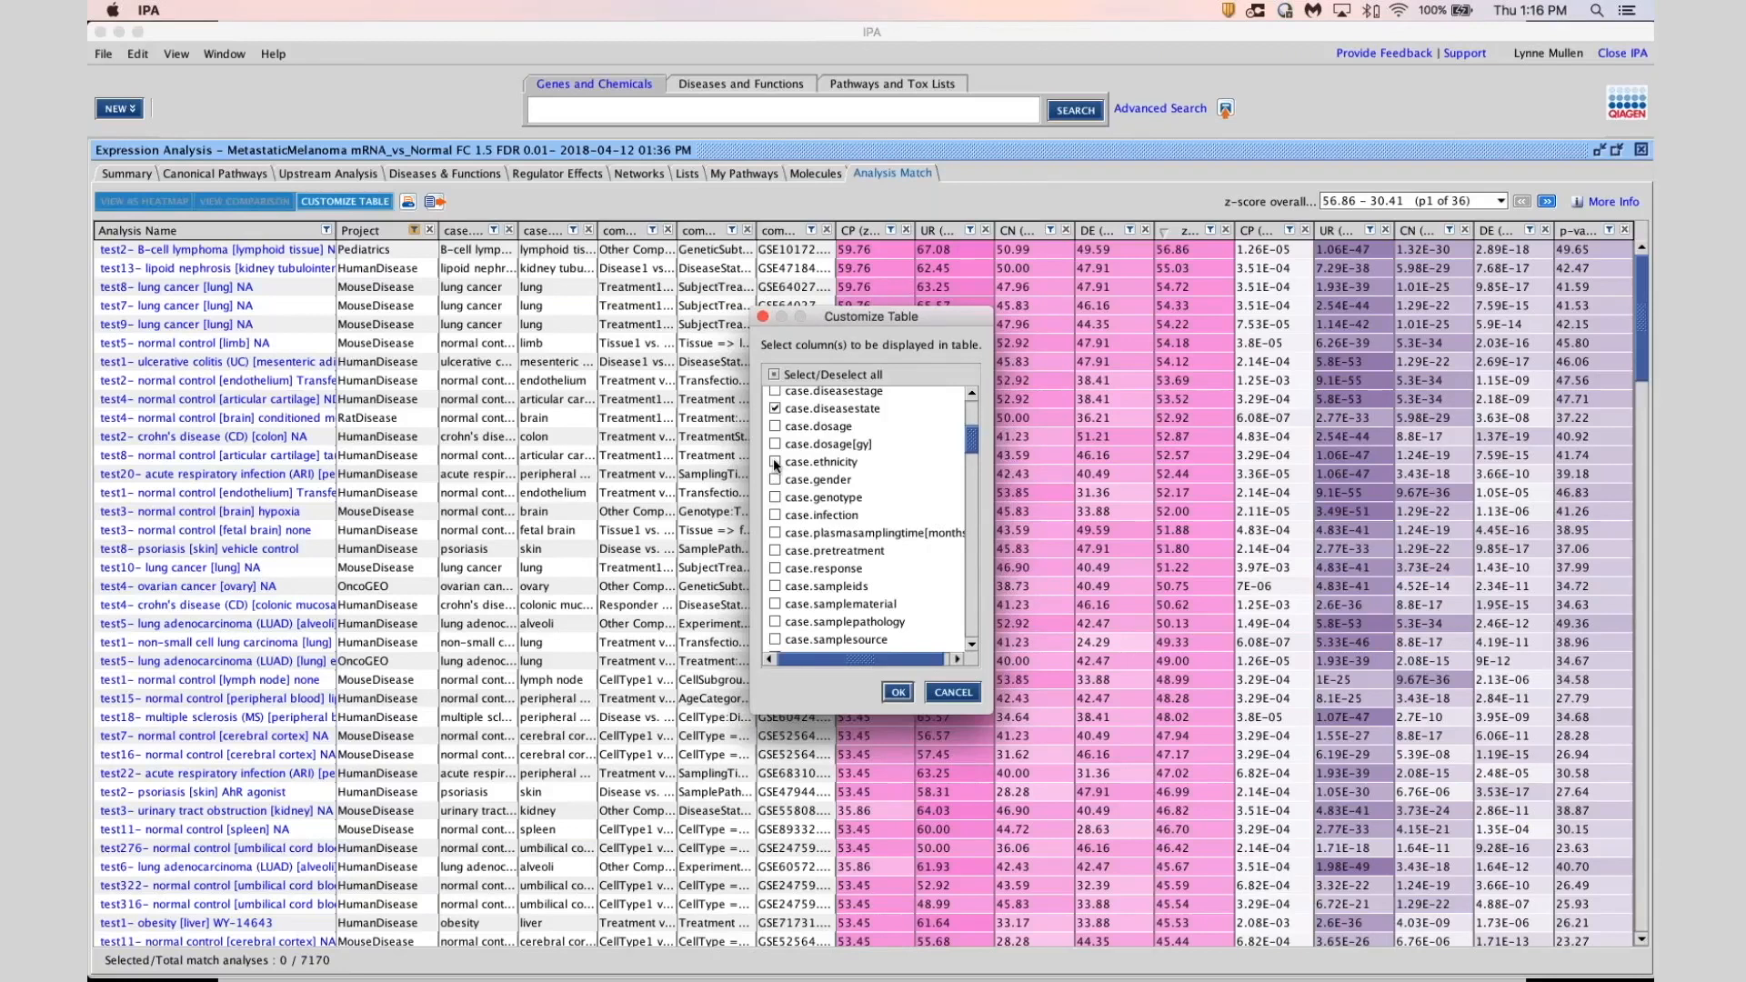
drag(969, 451, 969, 482)
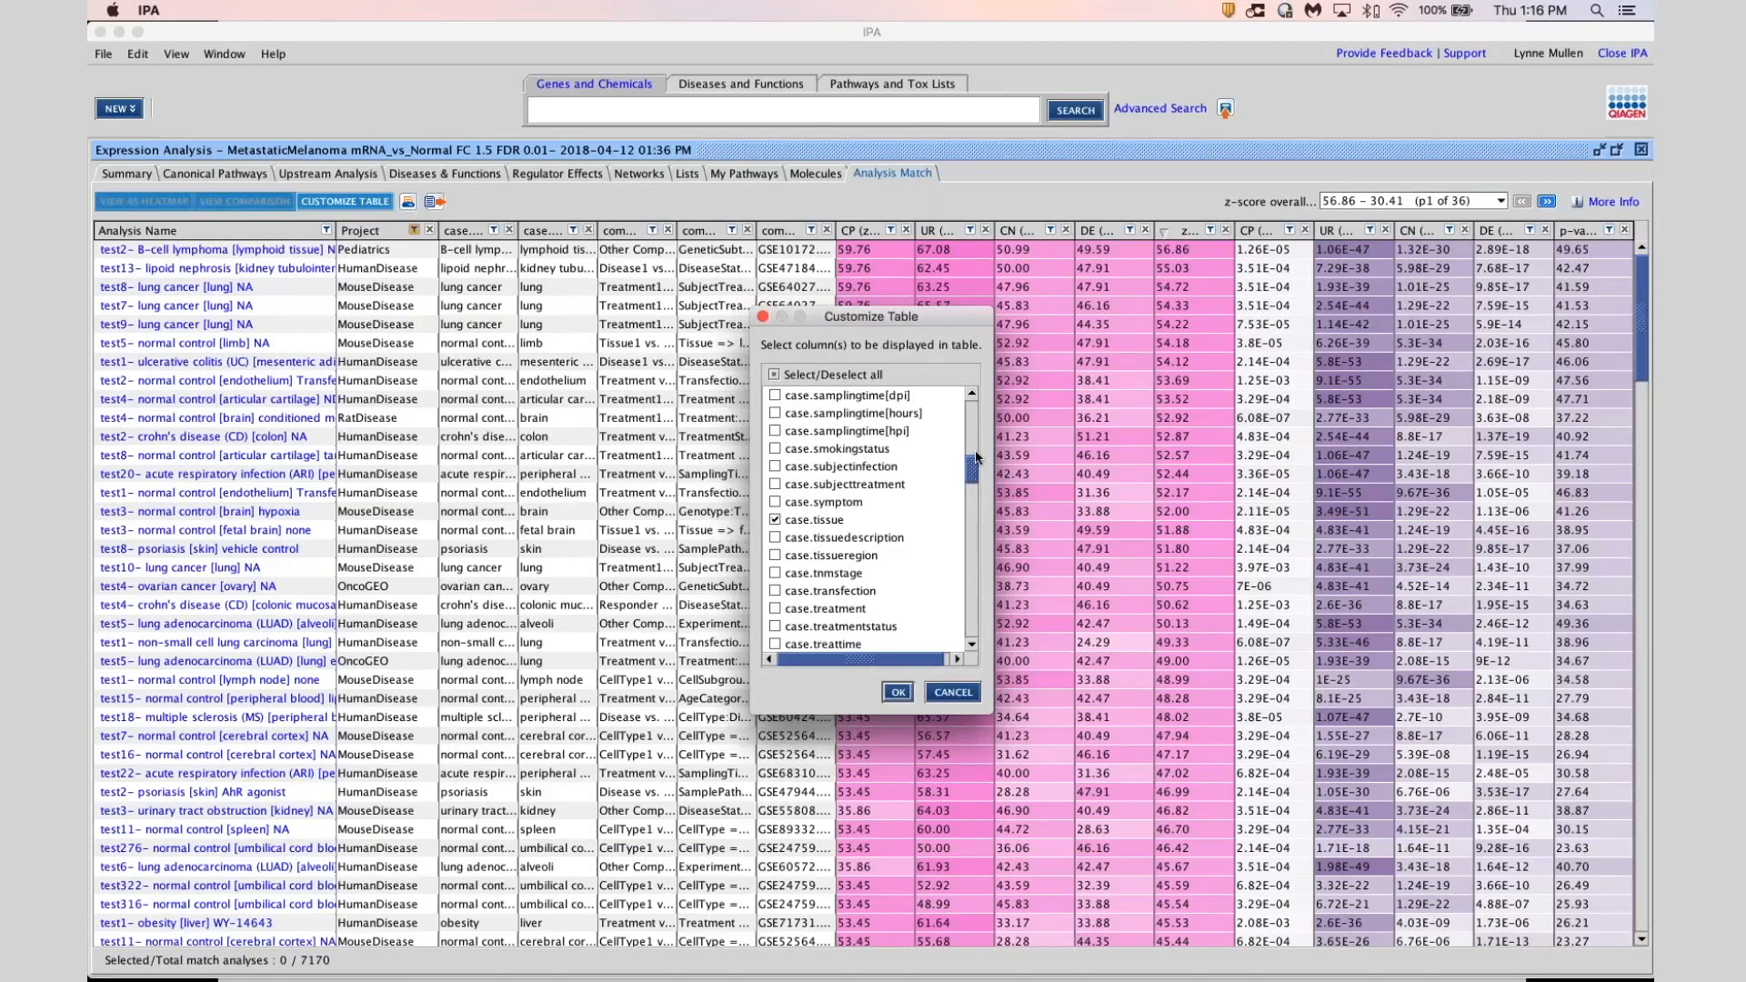
drag(974, 458, 978, 395)
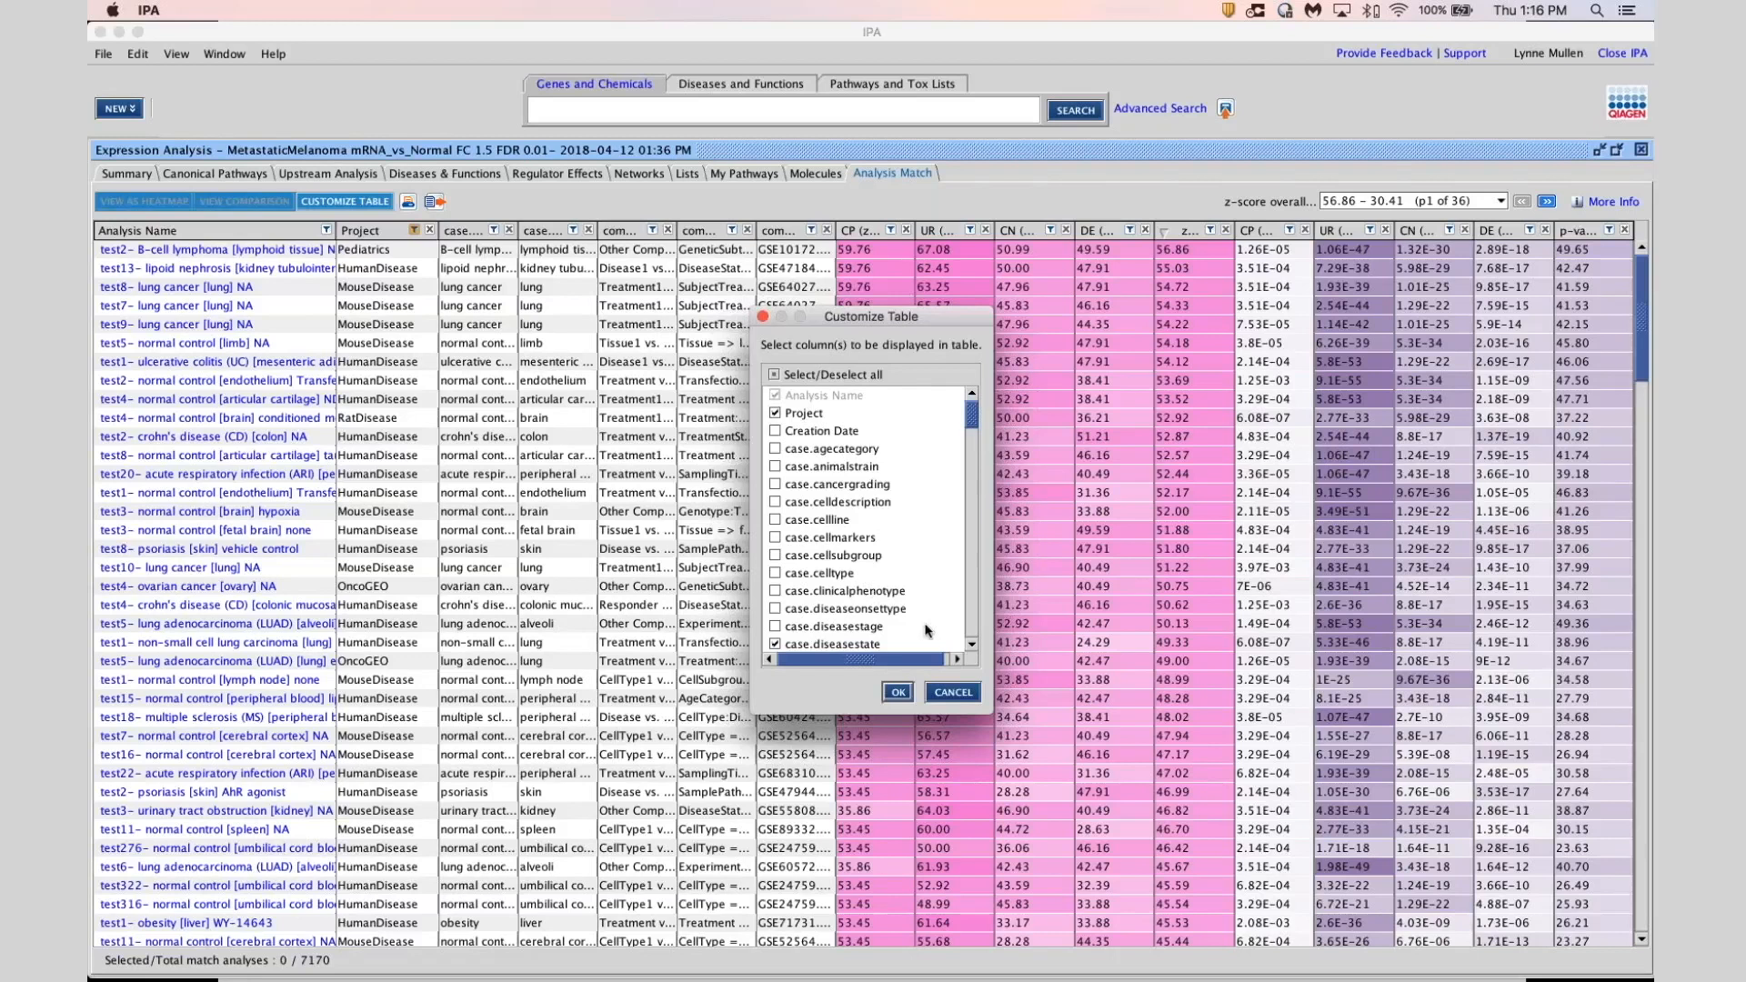
click(953, 693)
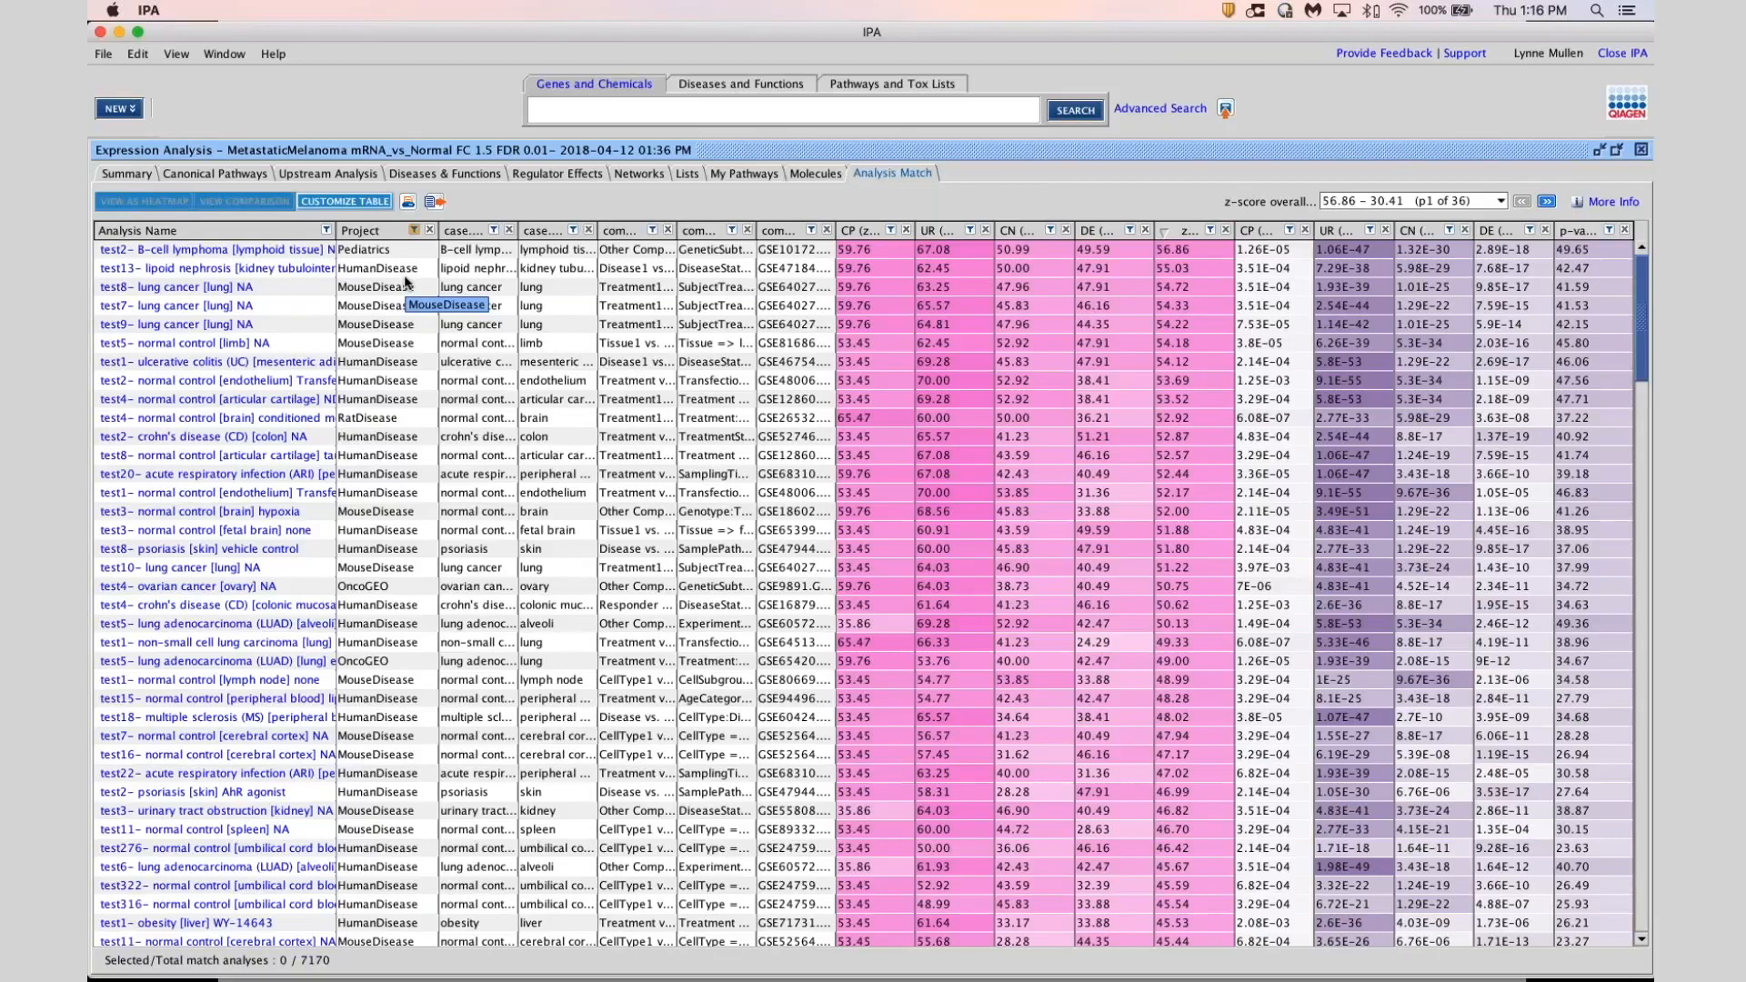
Examine the Experiment Metadata section in the analysis summary
click(141, 175)
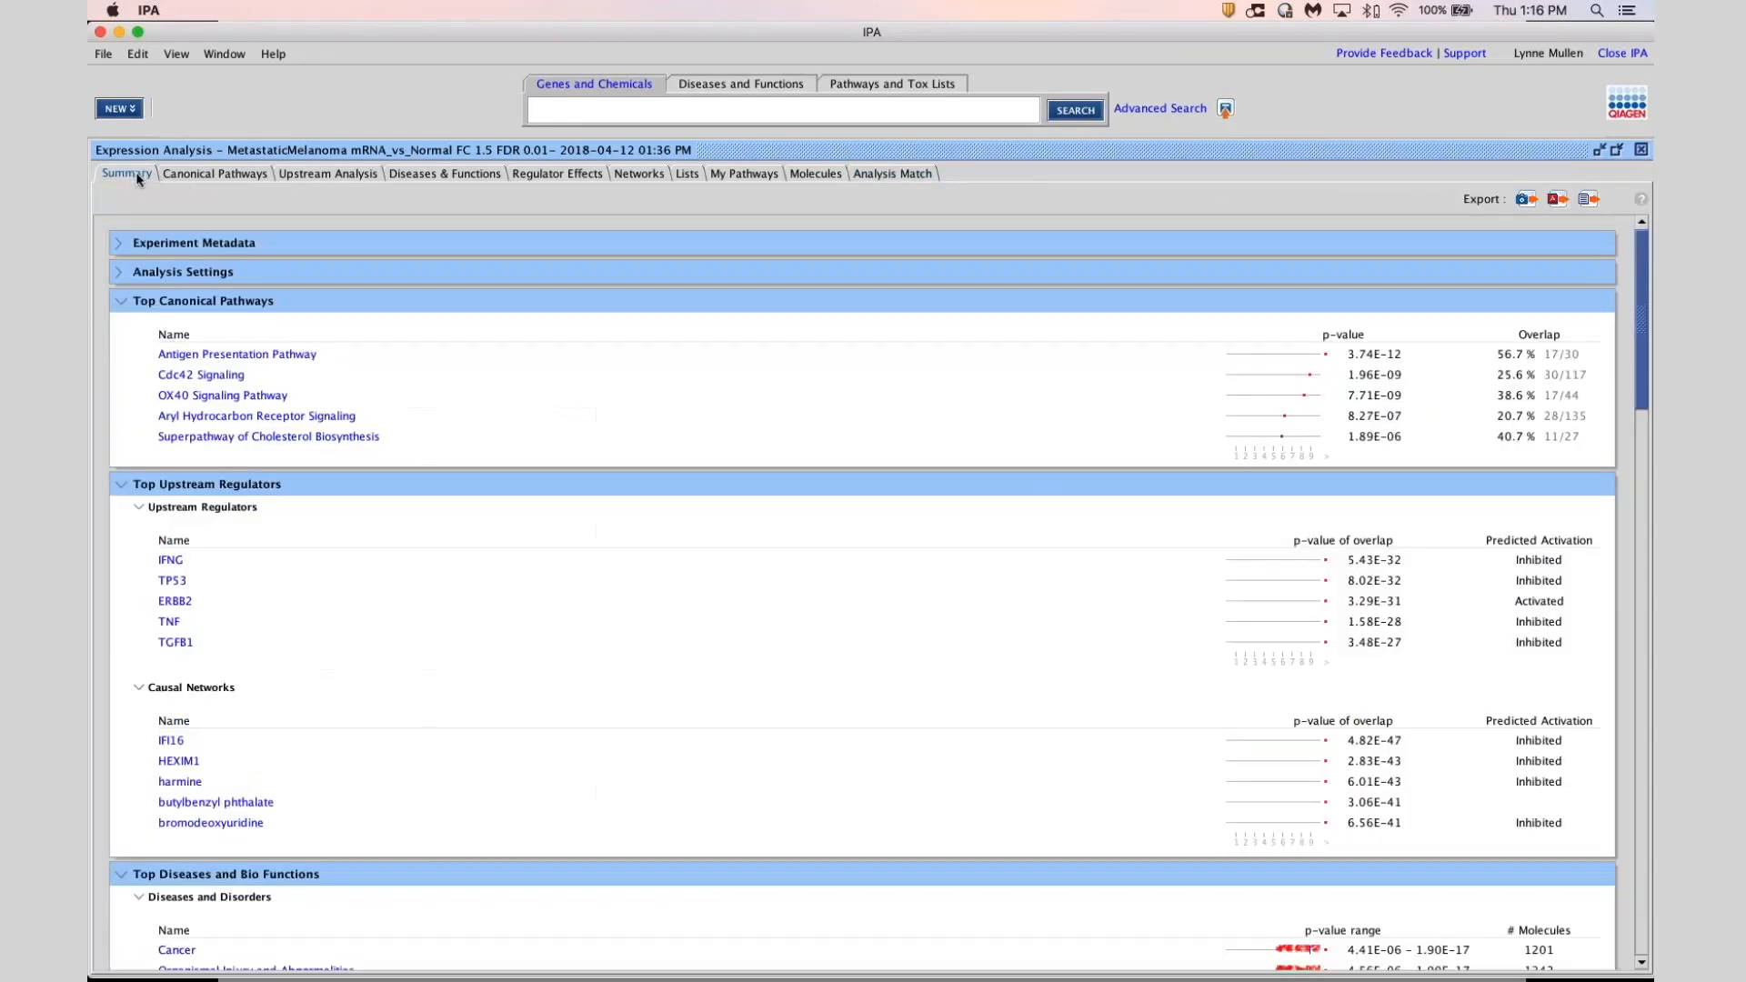
click(118, 246)
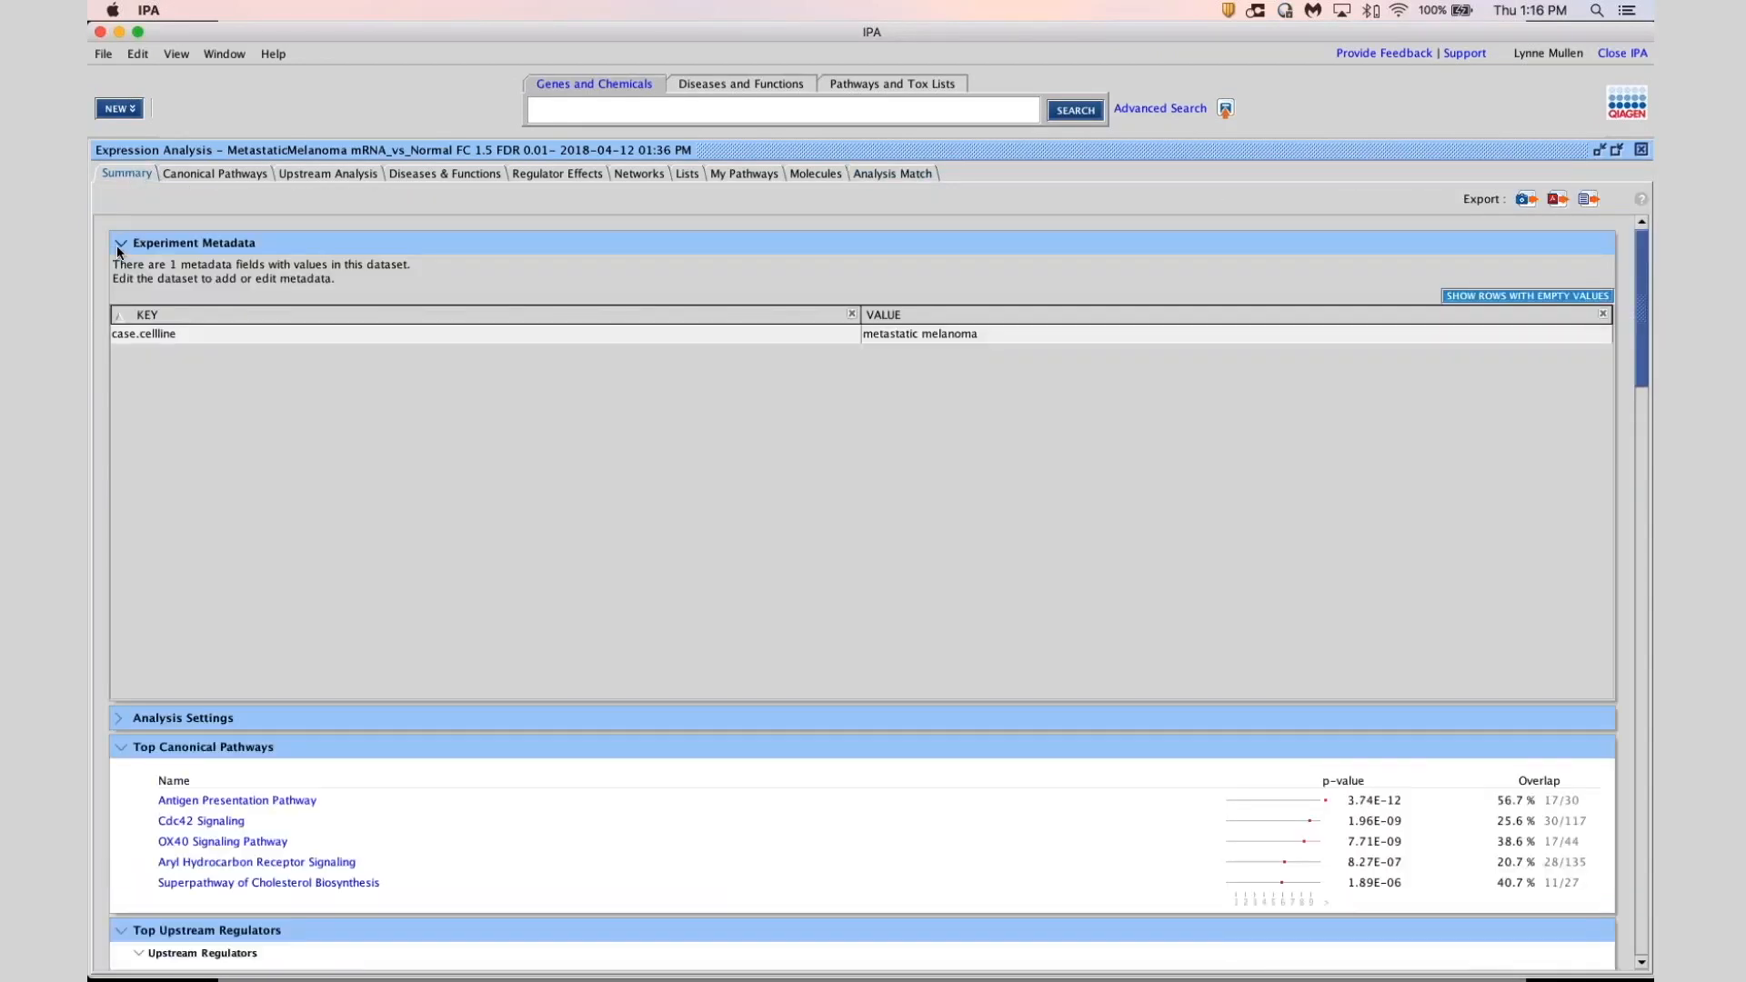
click(966, 346)
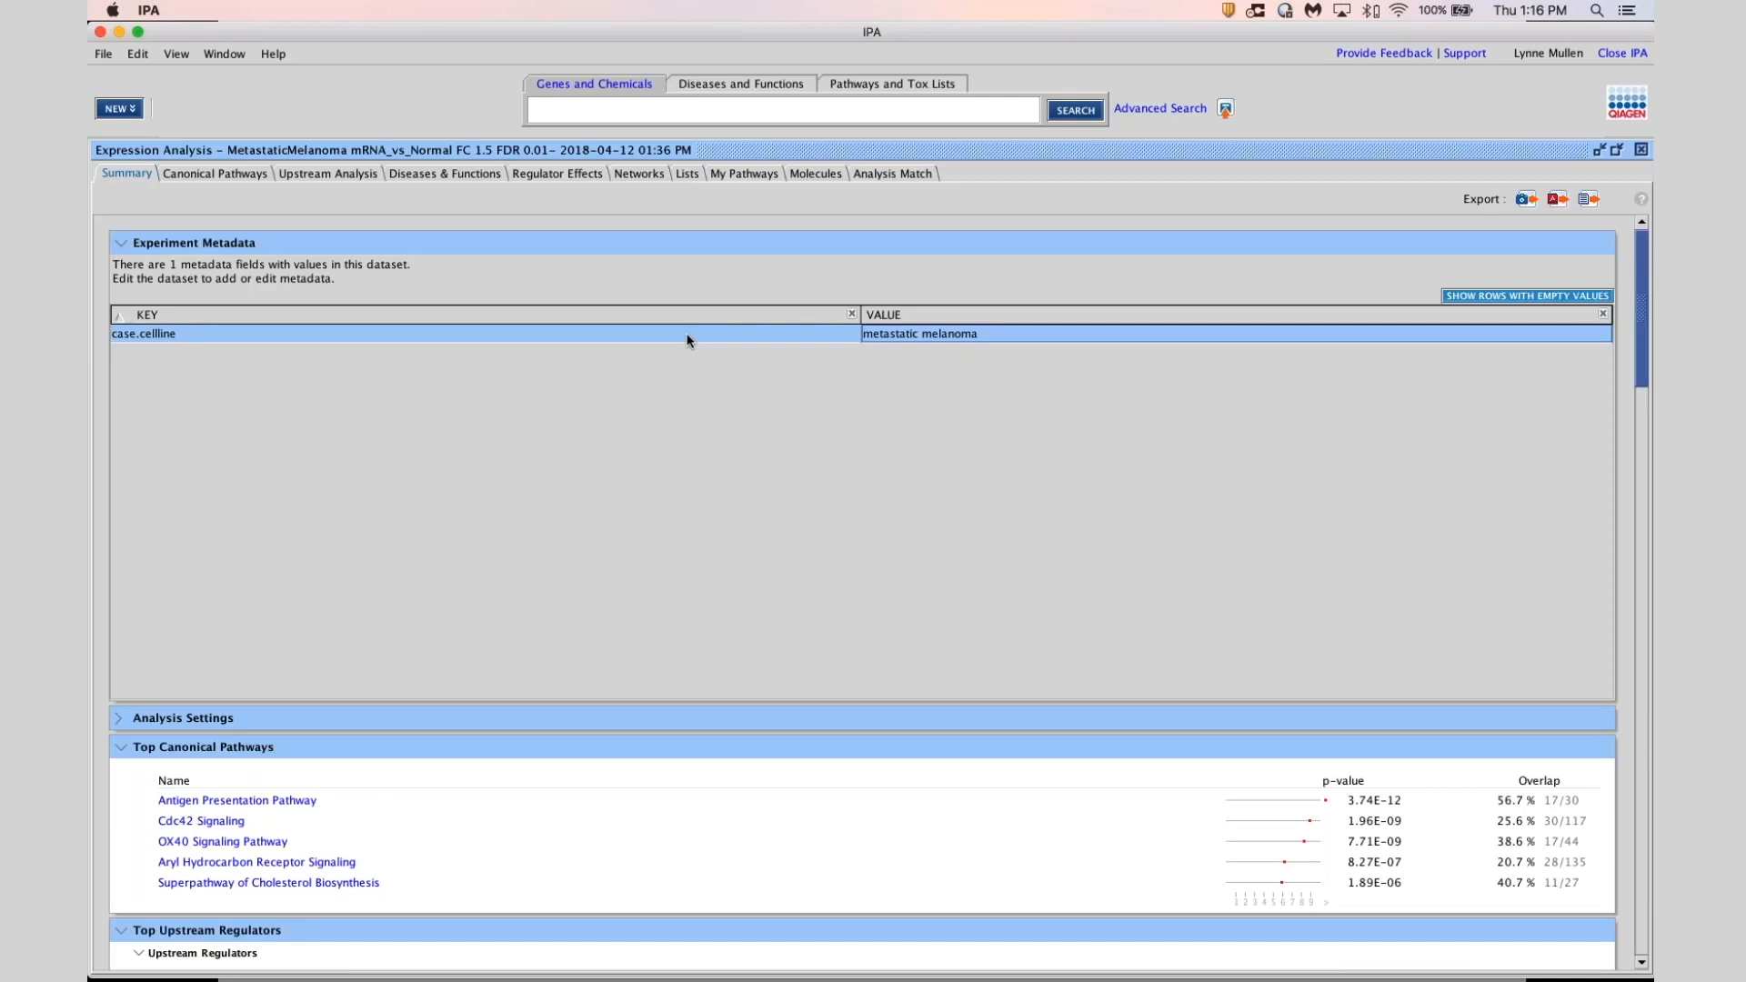
Return to the Analysis Match results and widen the comparisoncontrast column so its entries are readable
click(890, 181)
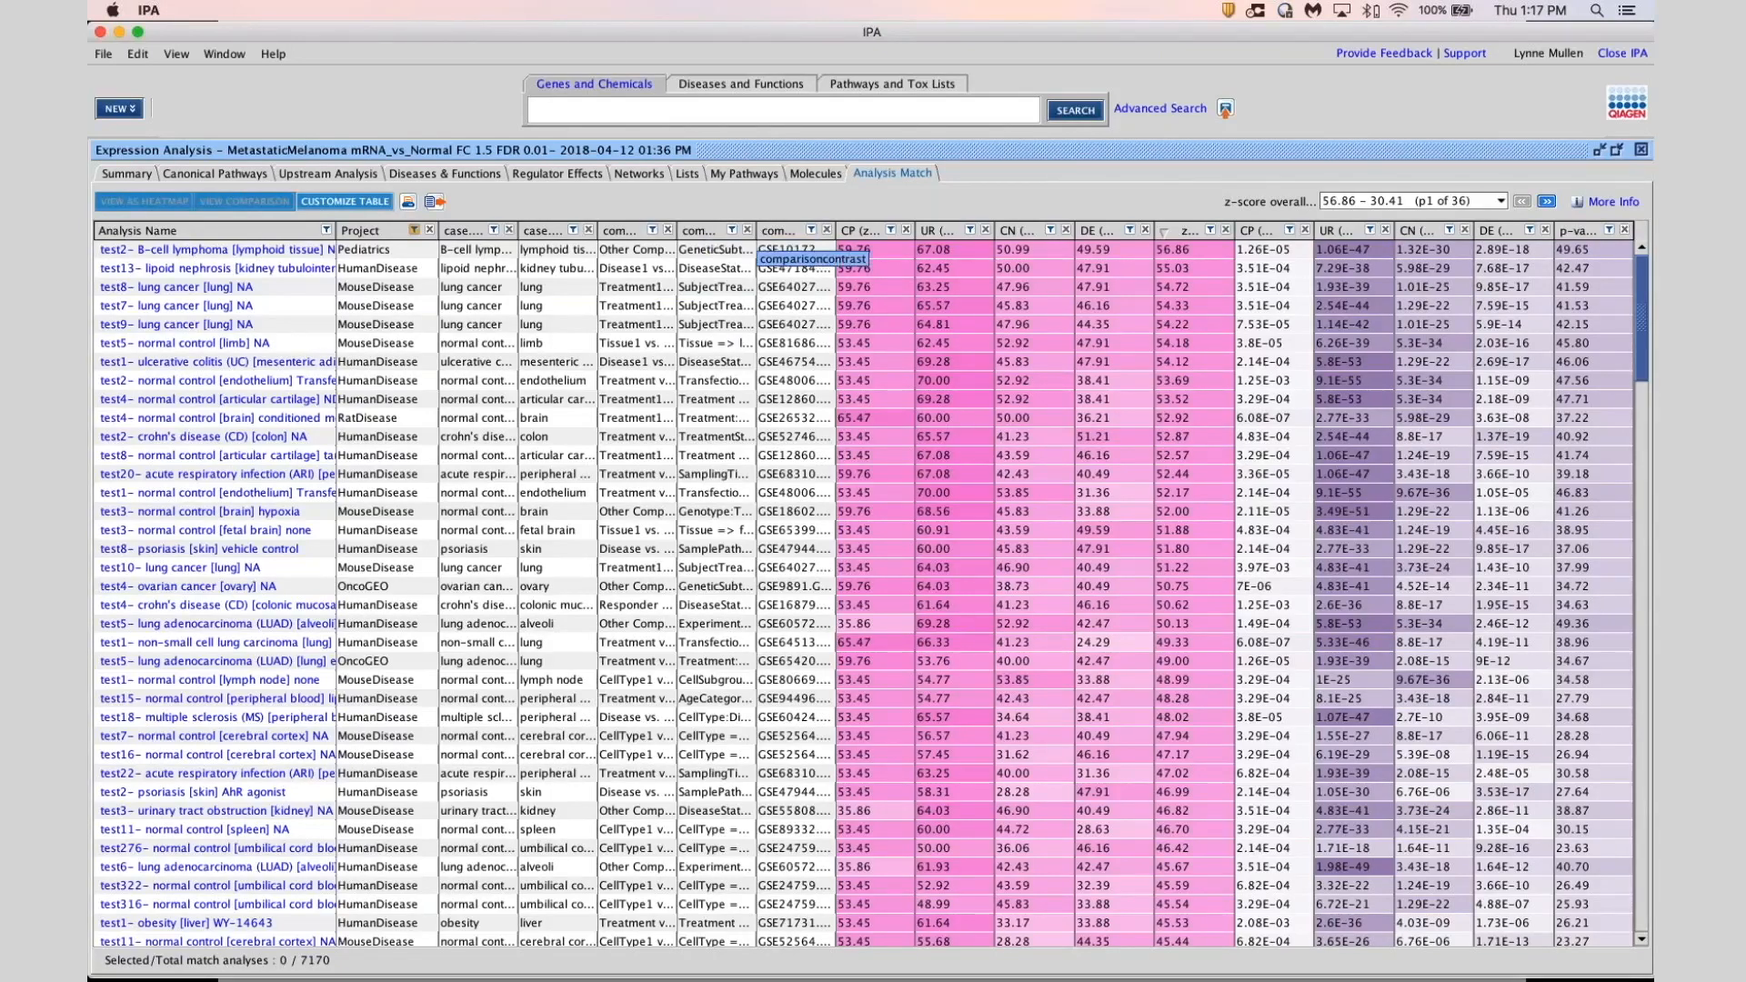
drag(764, 230, 812, 230)
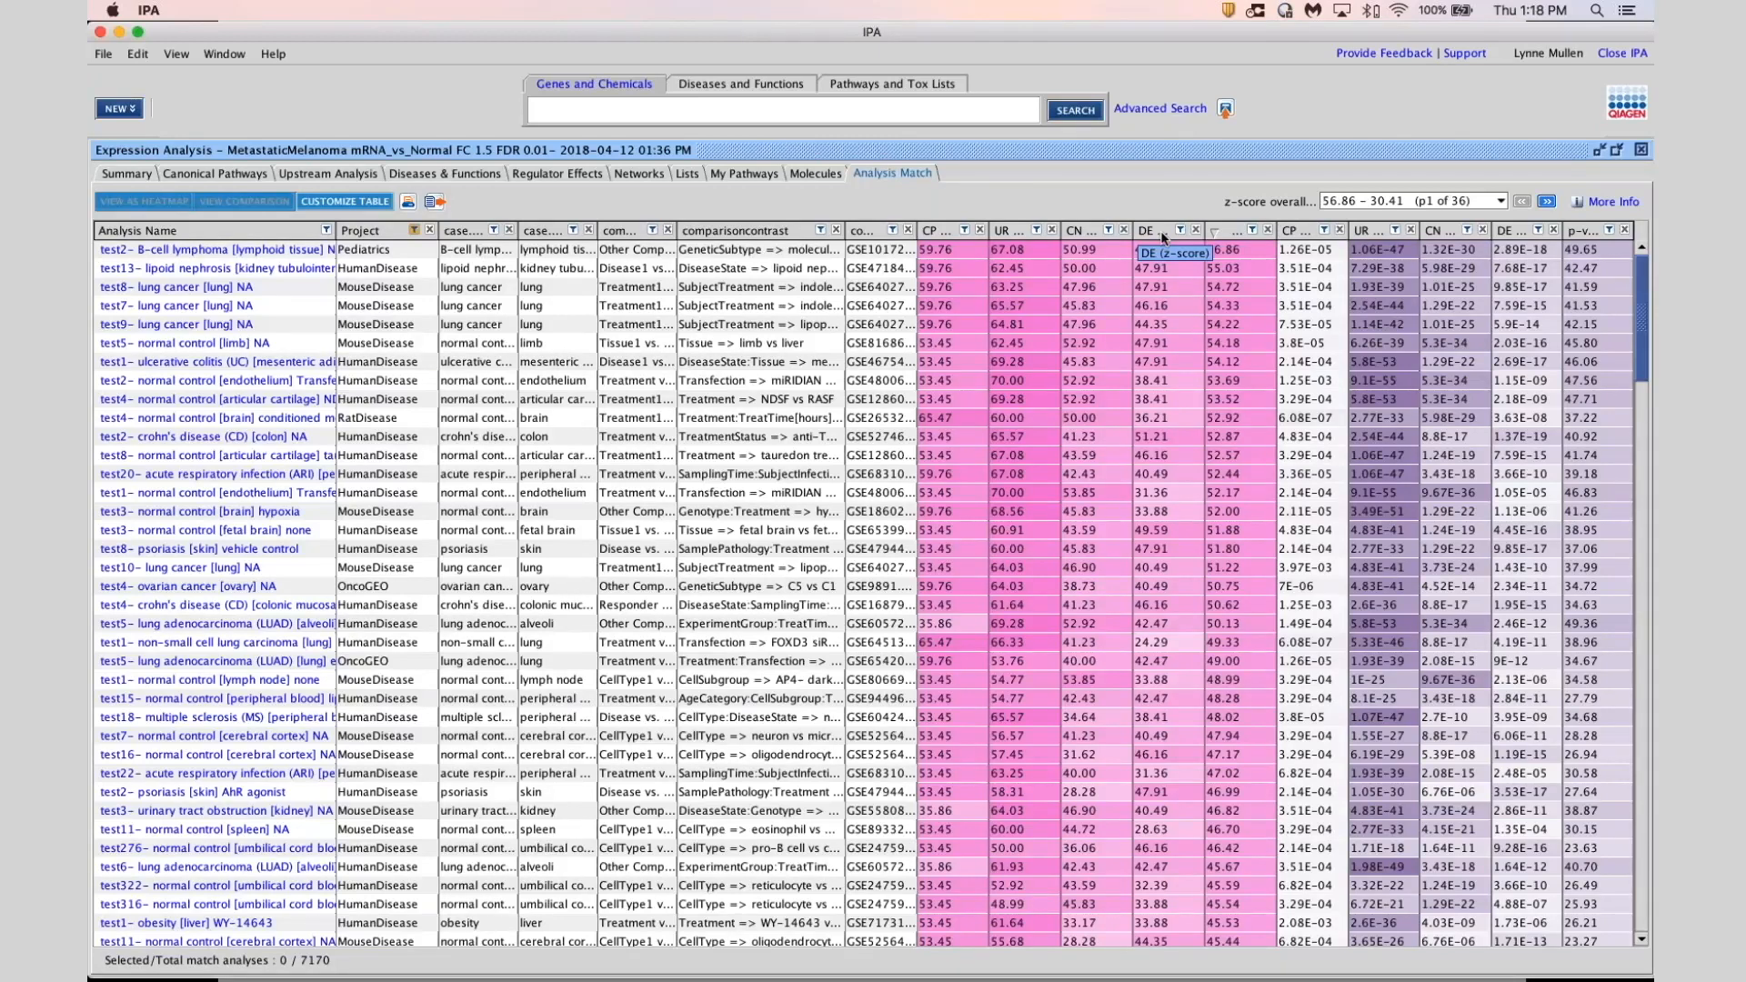
key(super+Tab)
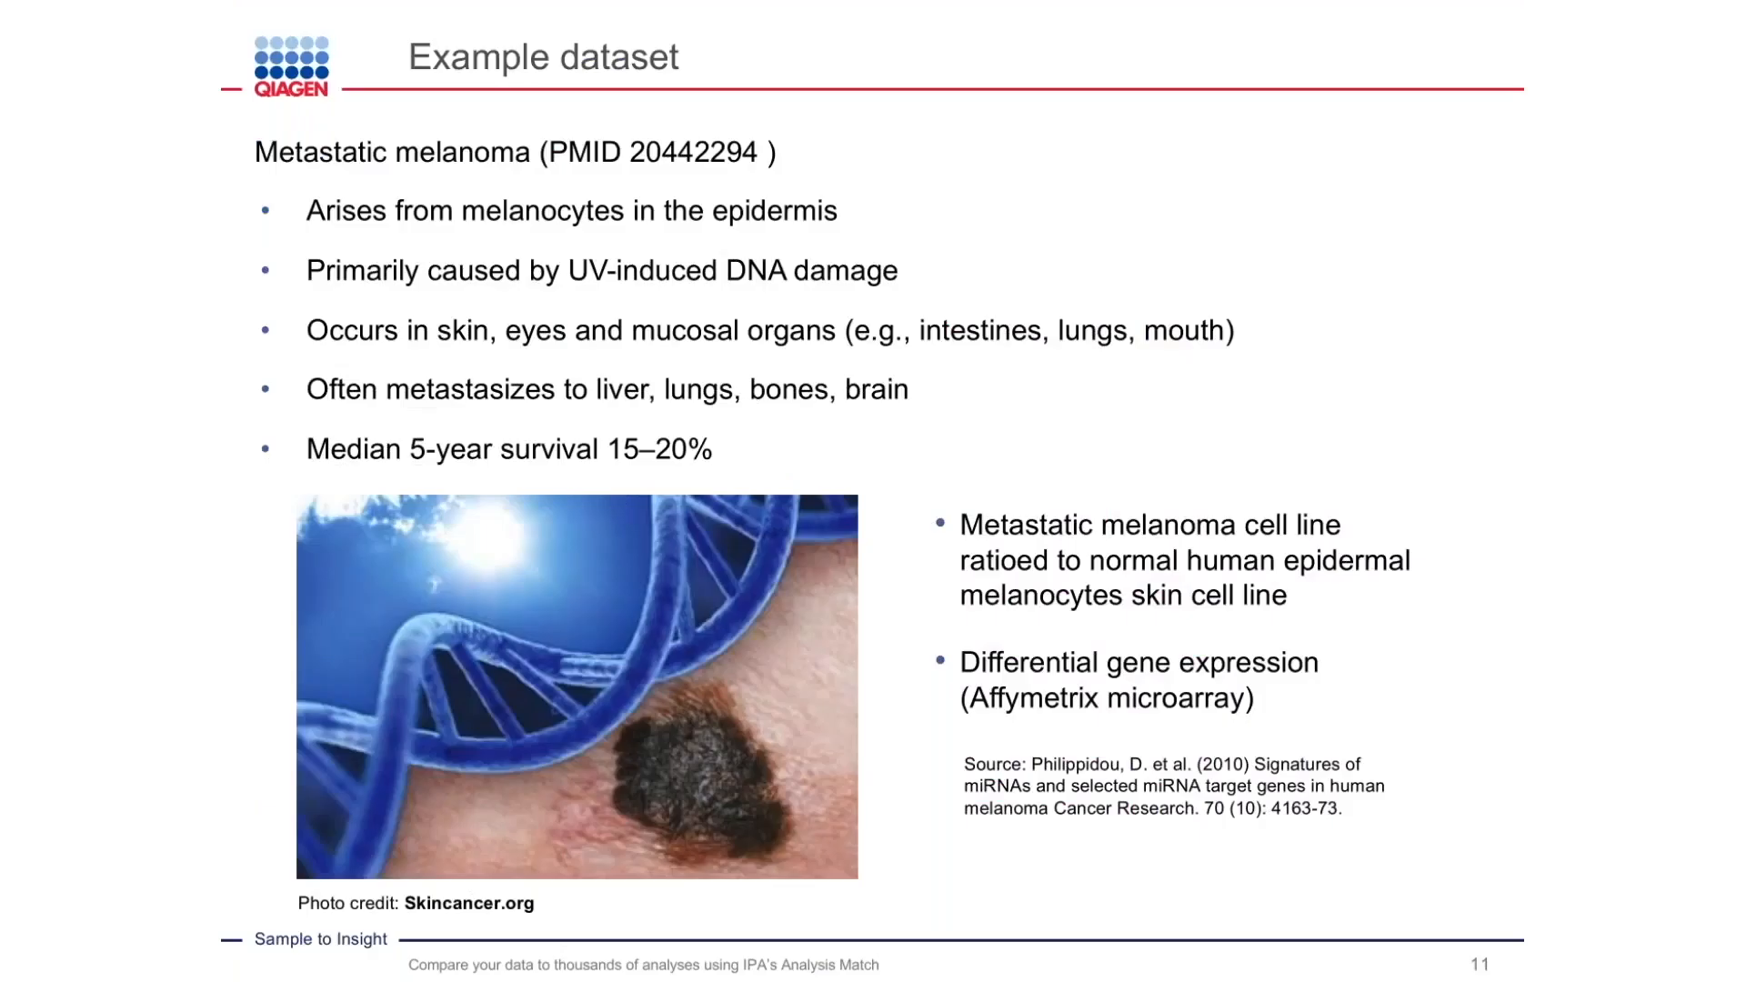
key(Right)
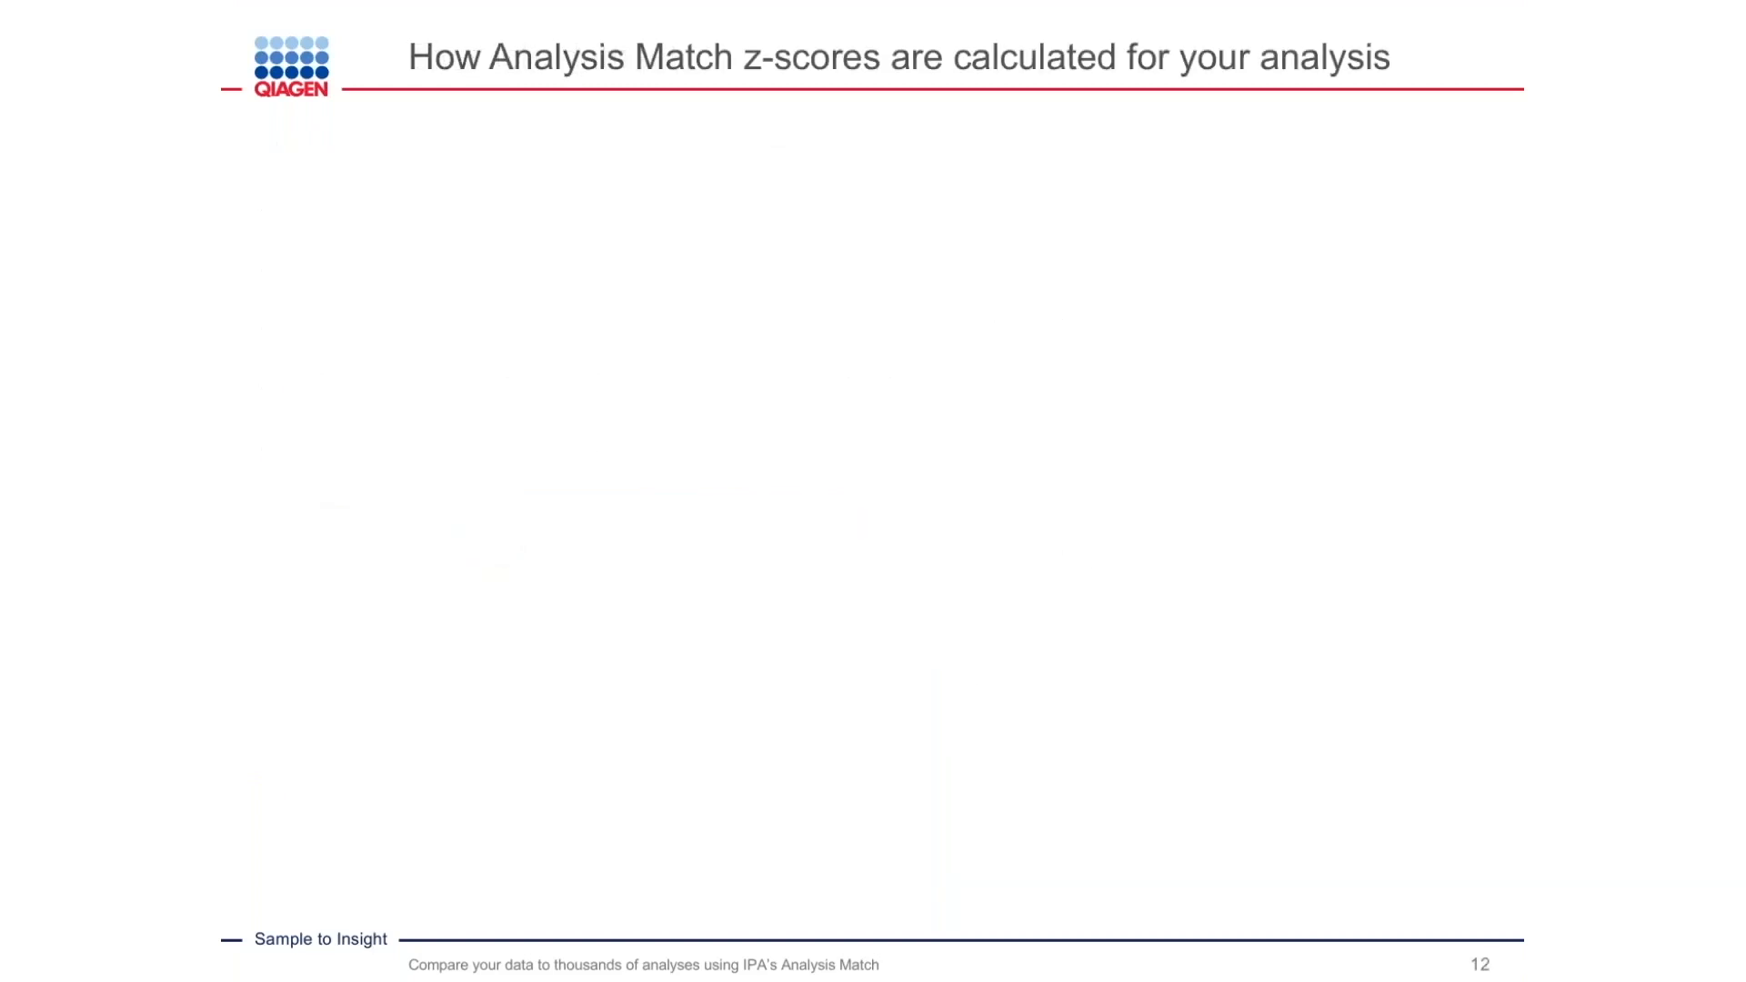
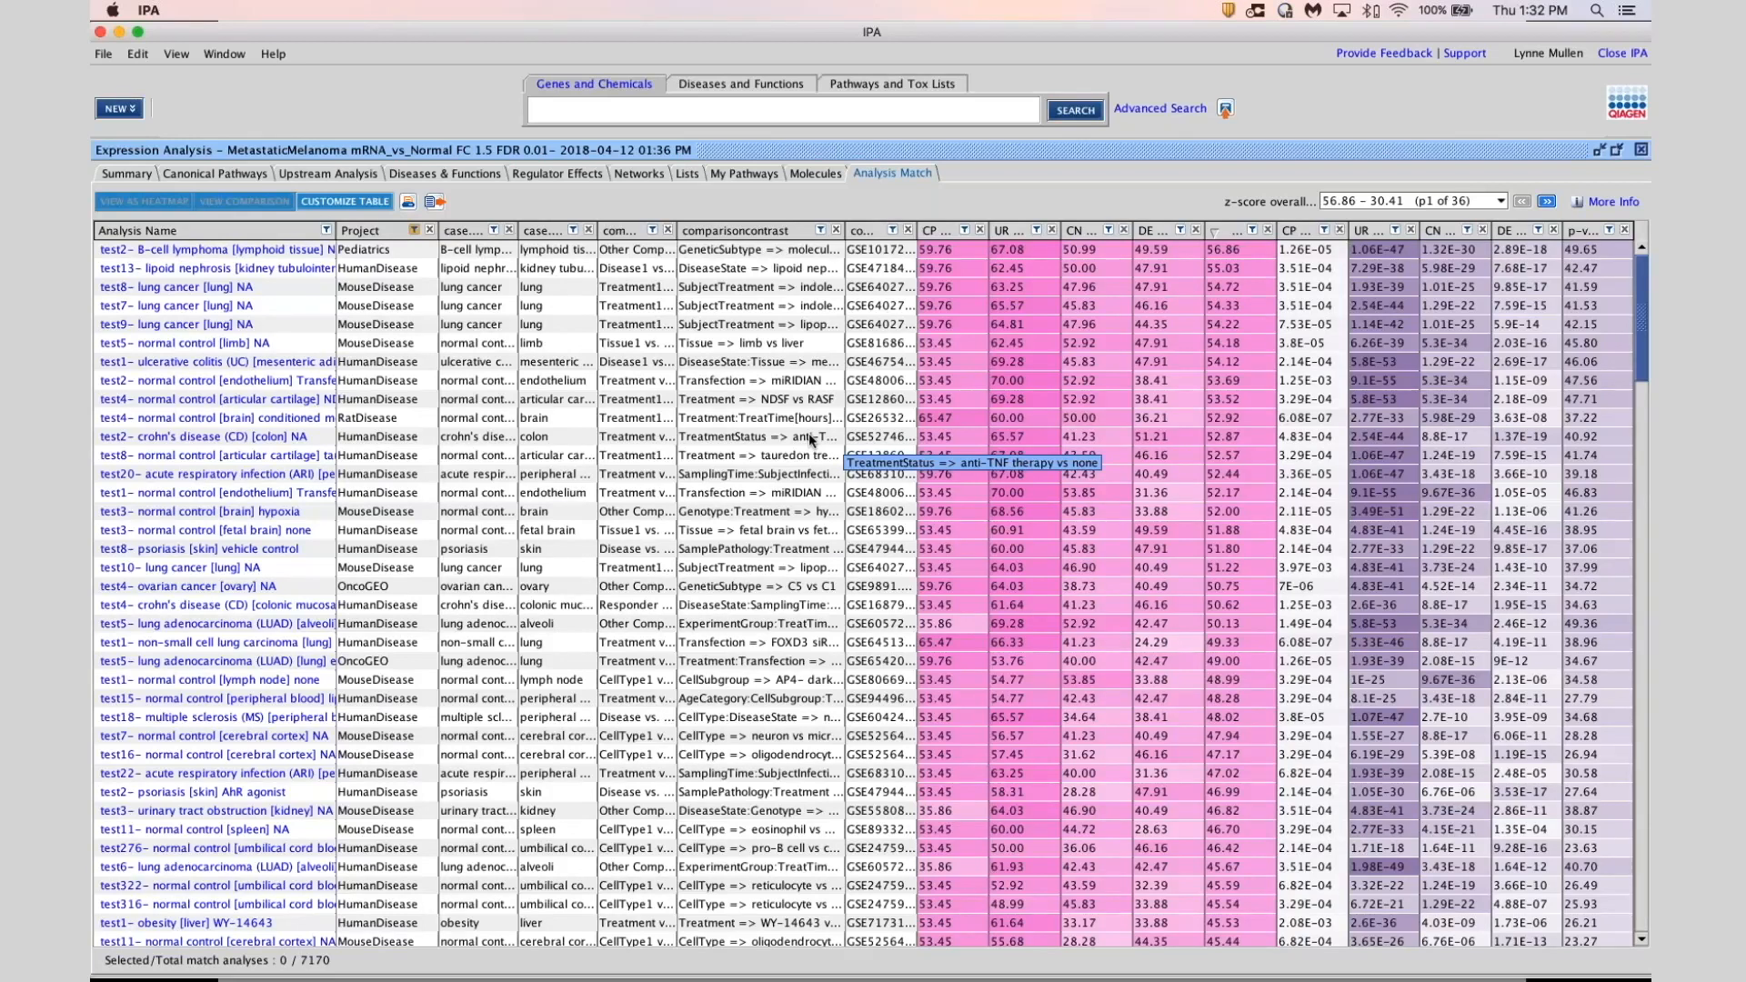
Filter the Project column of the match table to the OncoLand, Hematology and HumanDisease projects
click(414, 231)
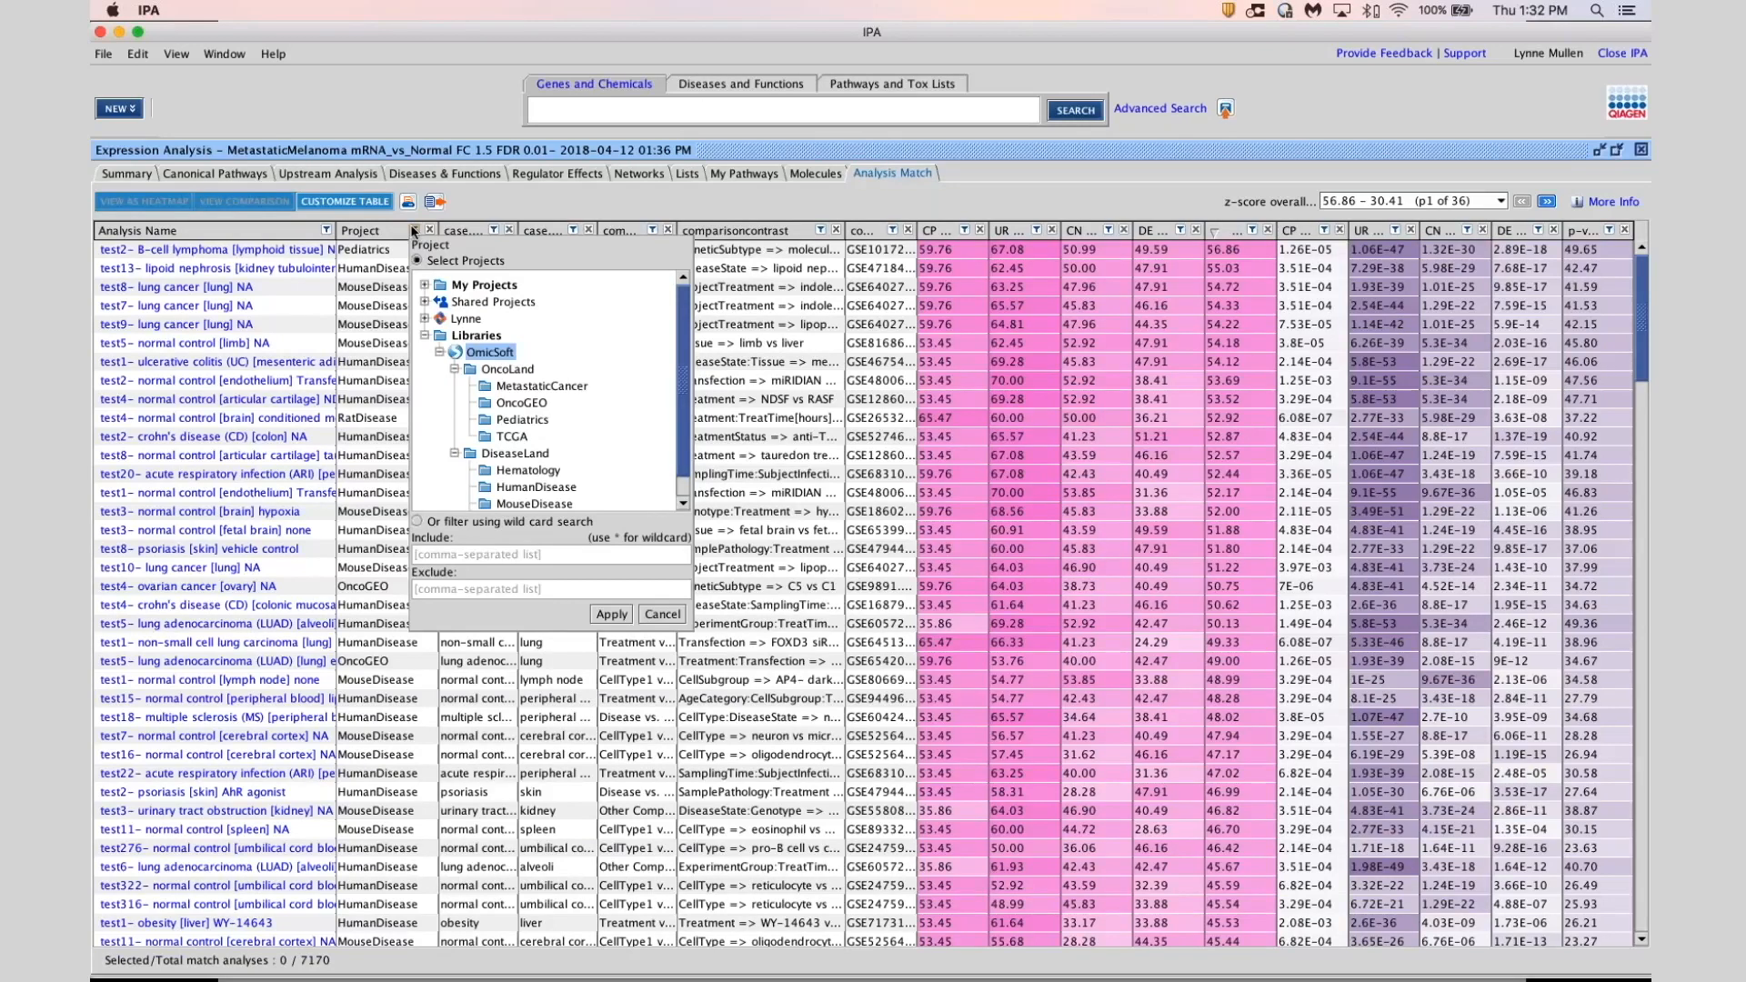
click(518, 370)
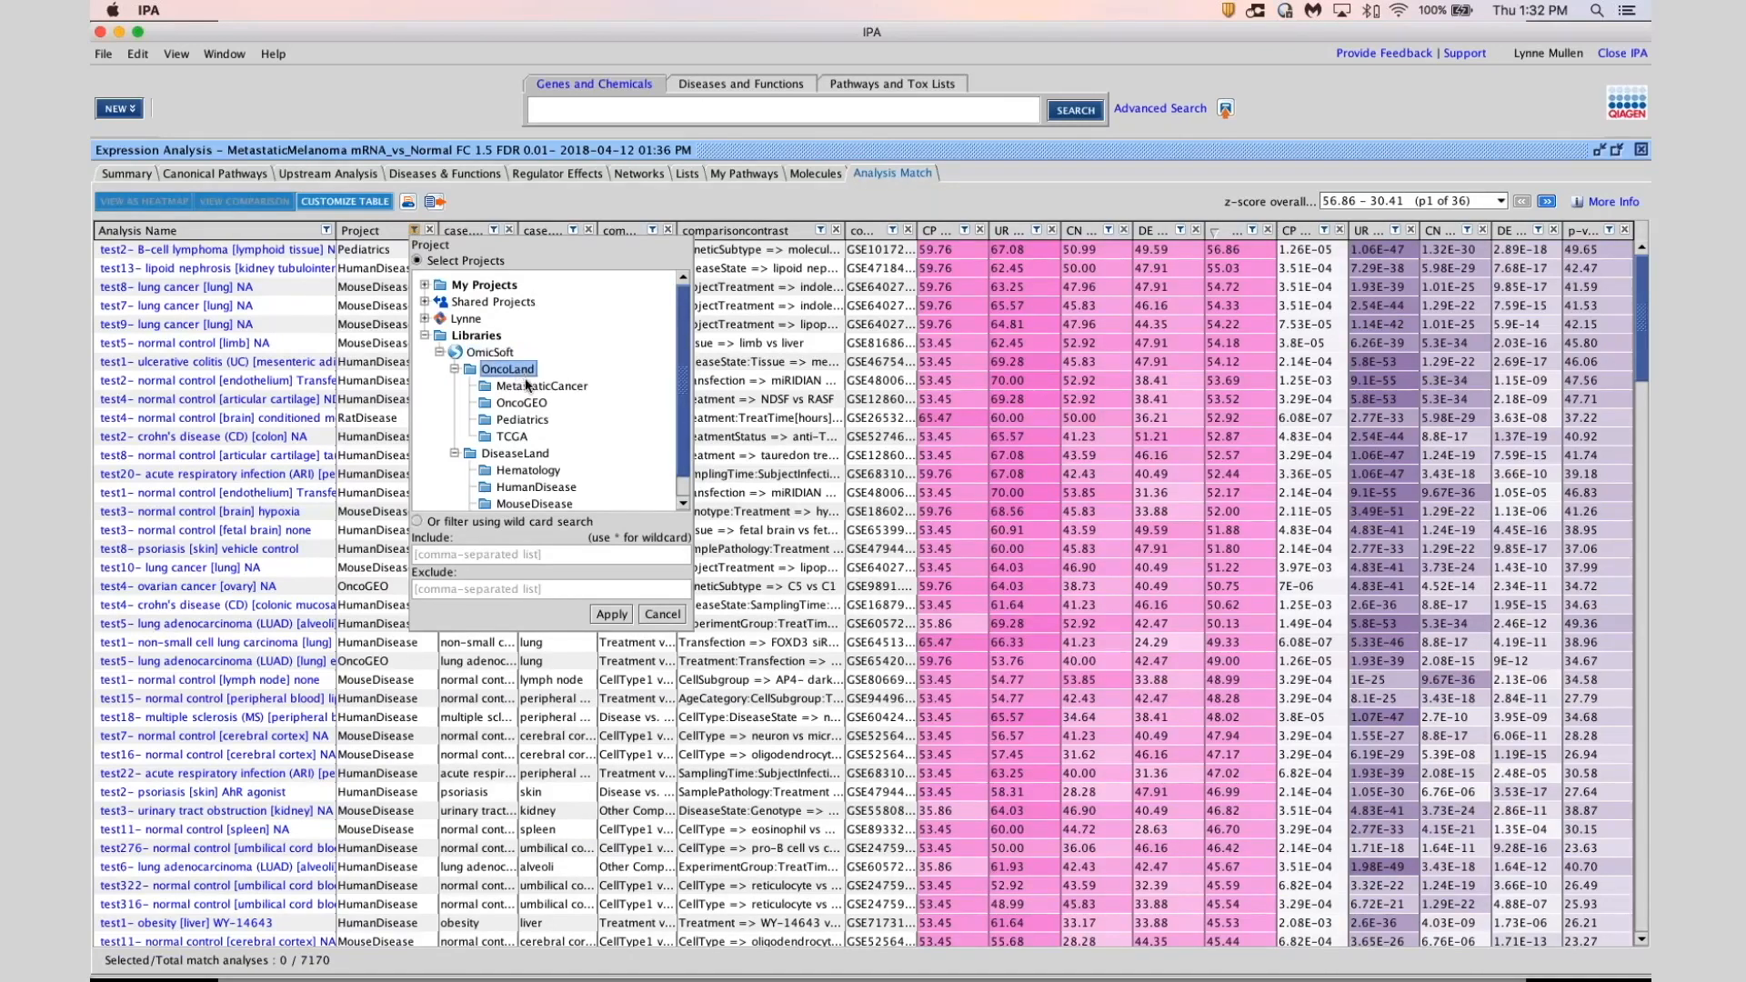
super+click(524, 474)
super+click(524, 490)
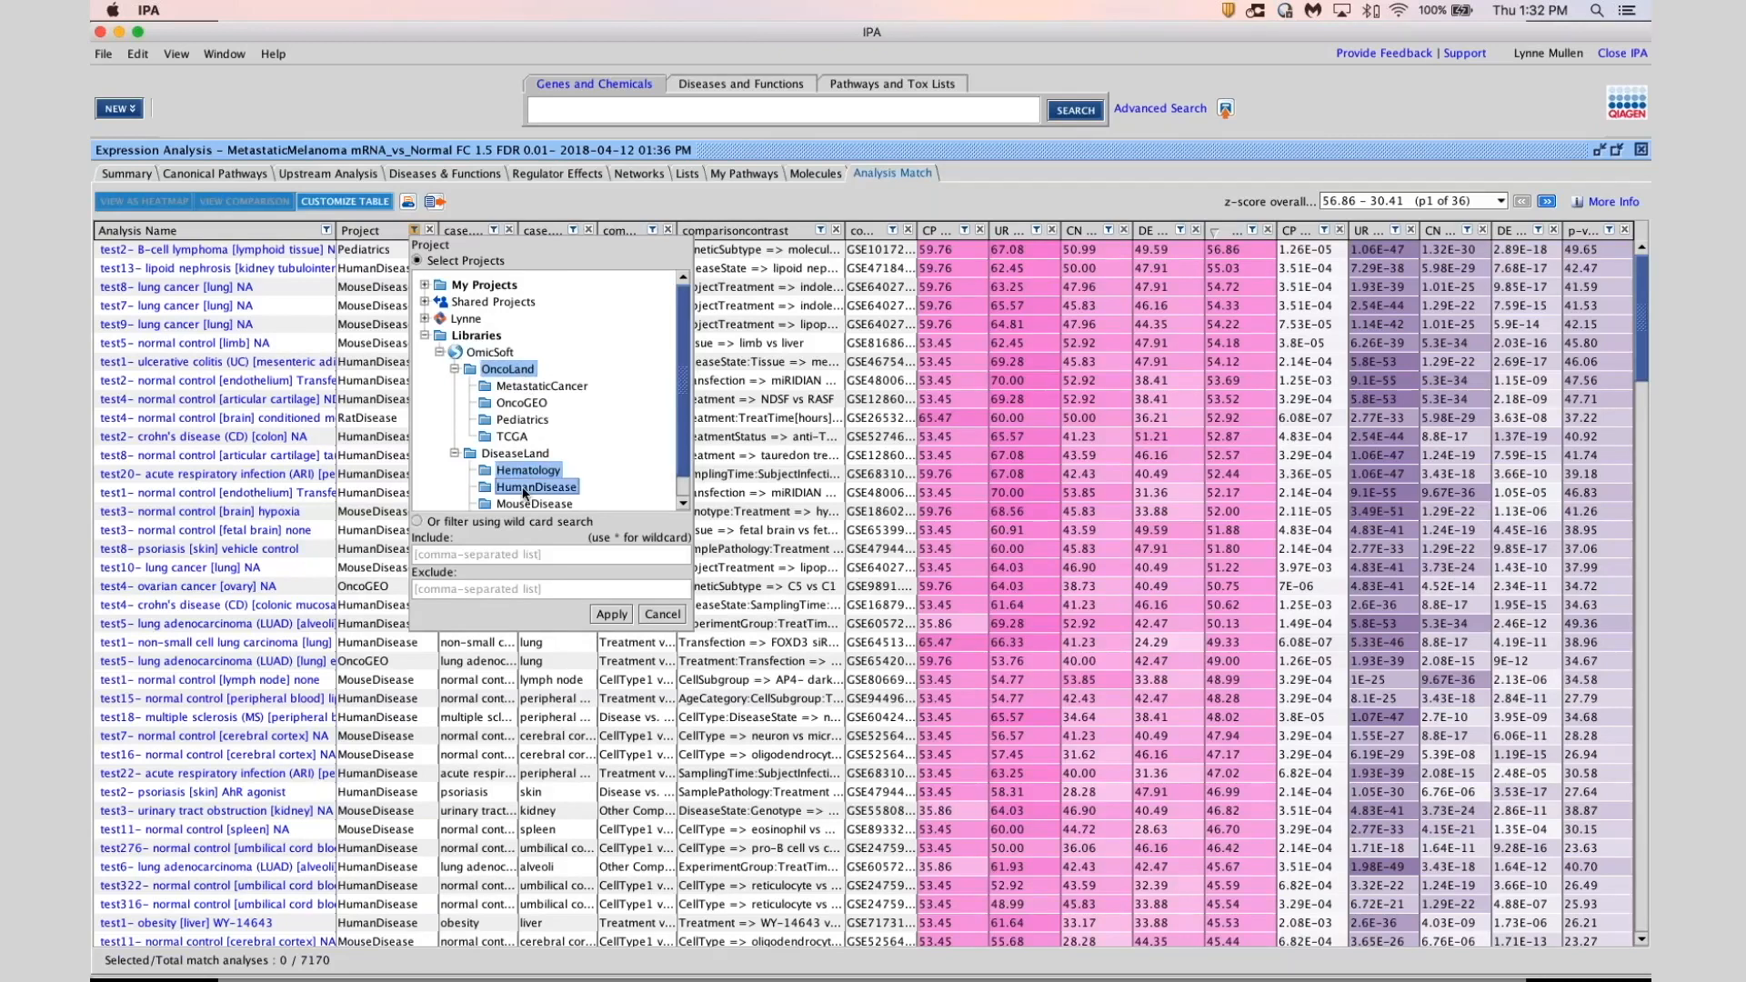
click(609, 616)
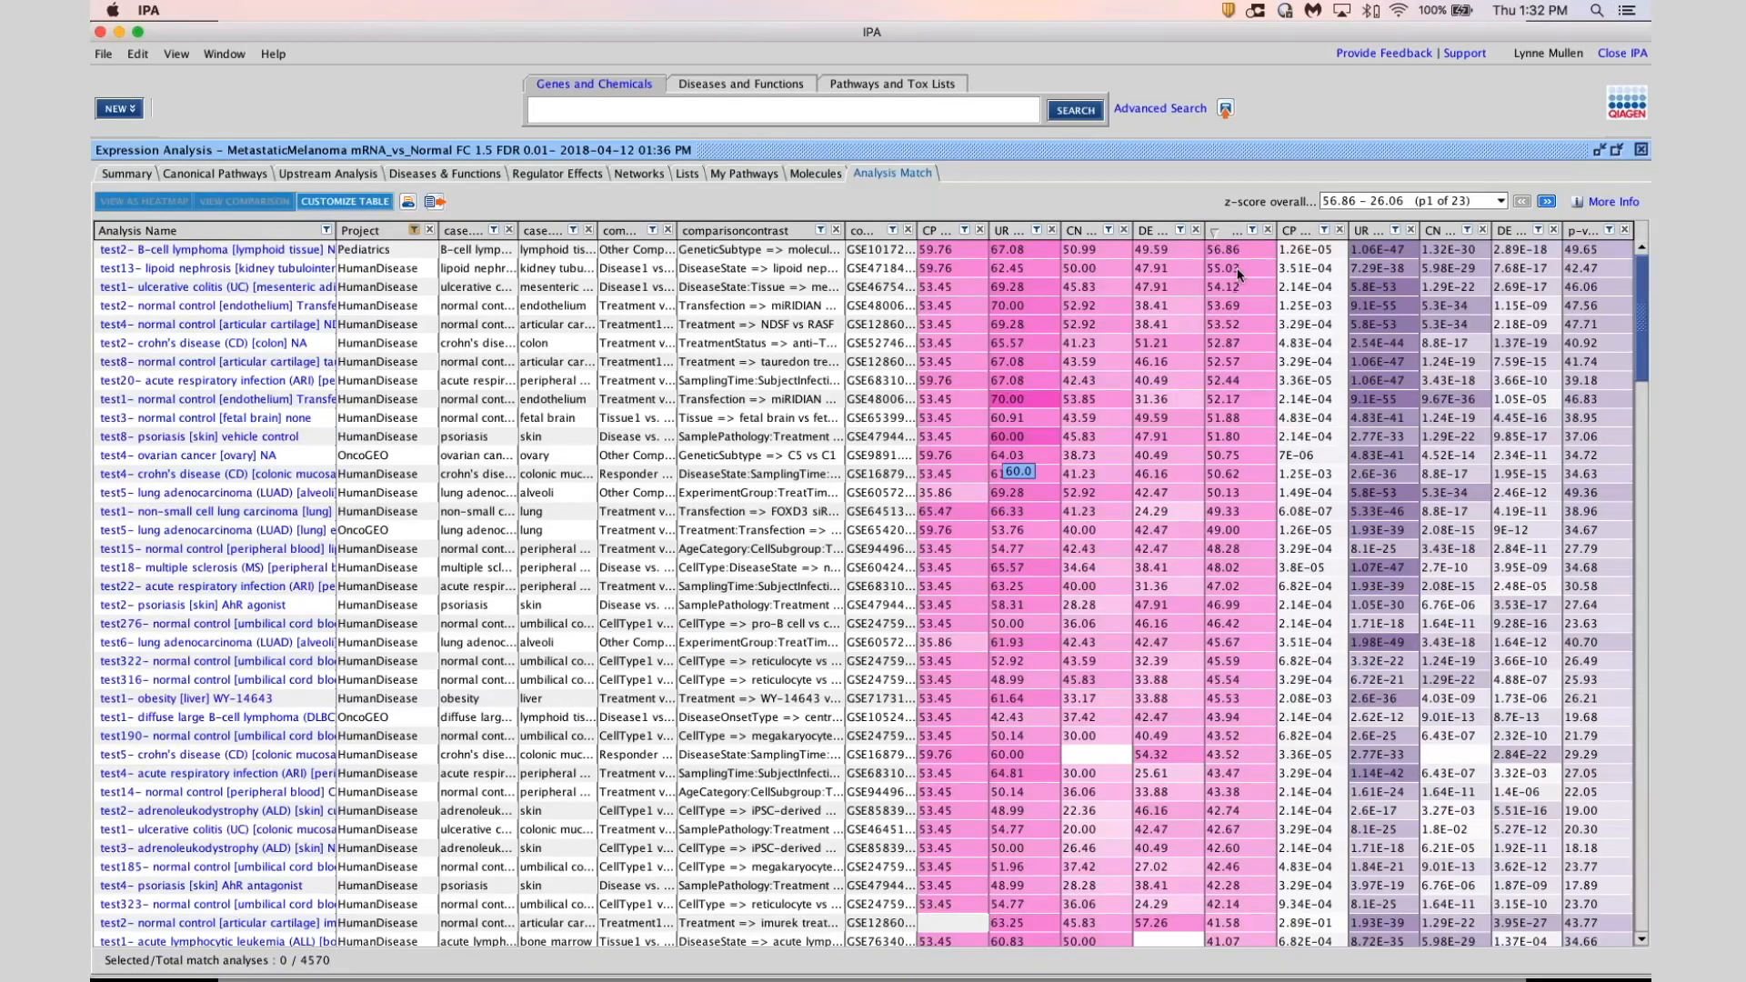
Filter the match table to a z-score overall score of 45 (absolute value) and a p-value overall score of 45
click(1251, 229)
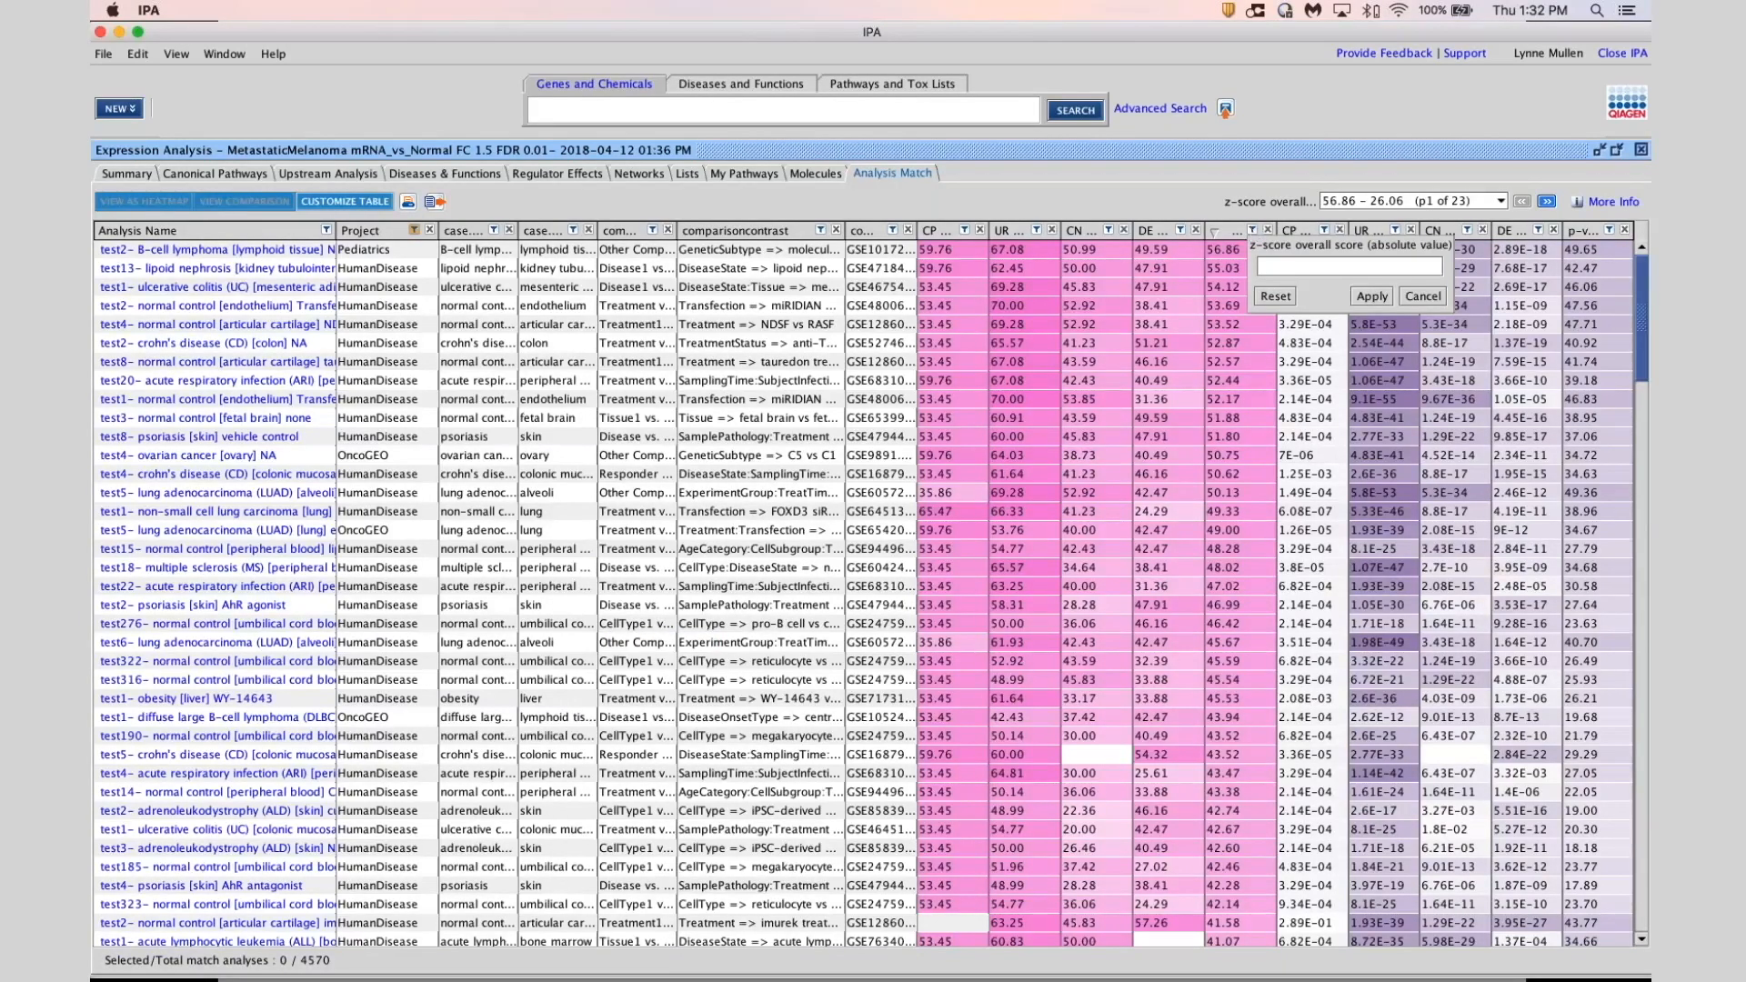
text(45)
click(1366, 299)
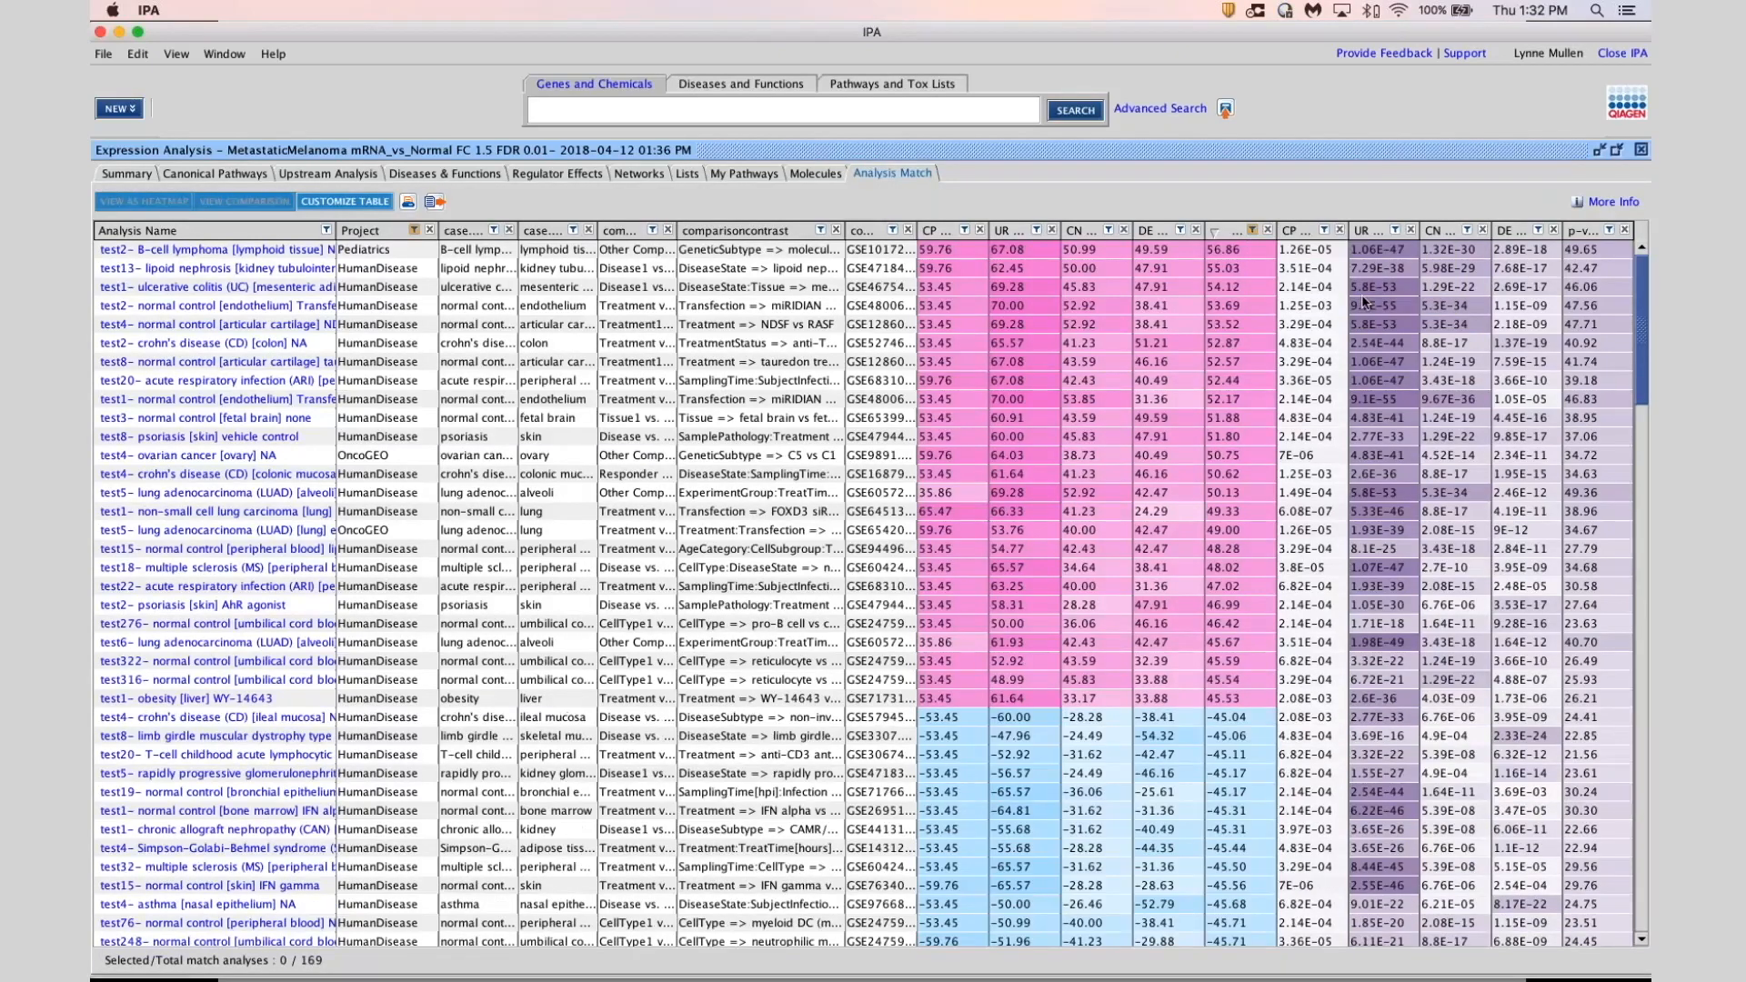
click(1609, 232)
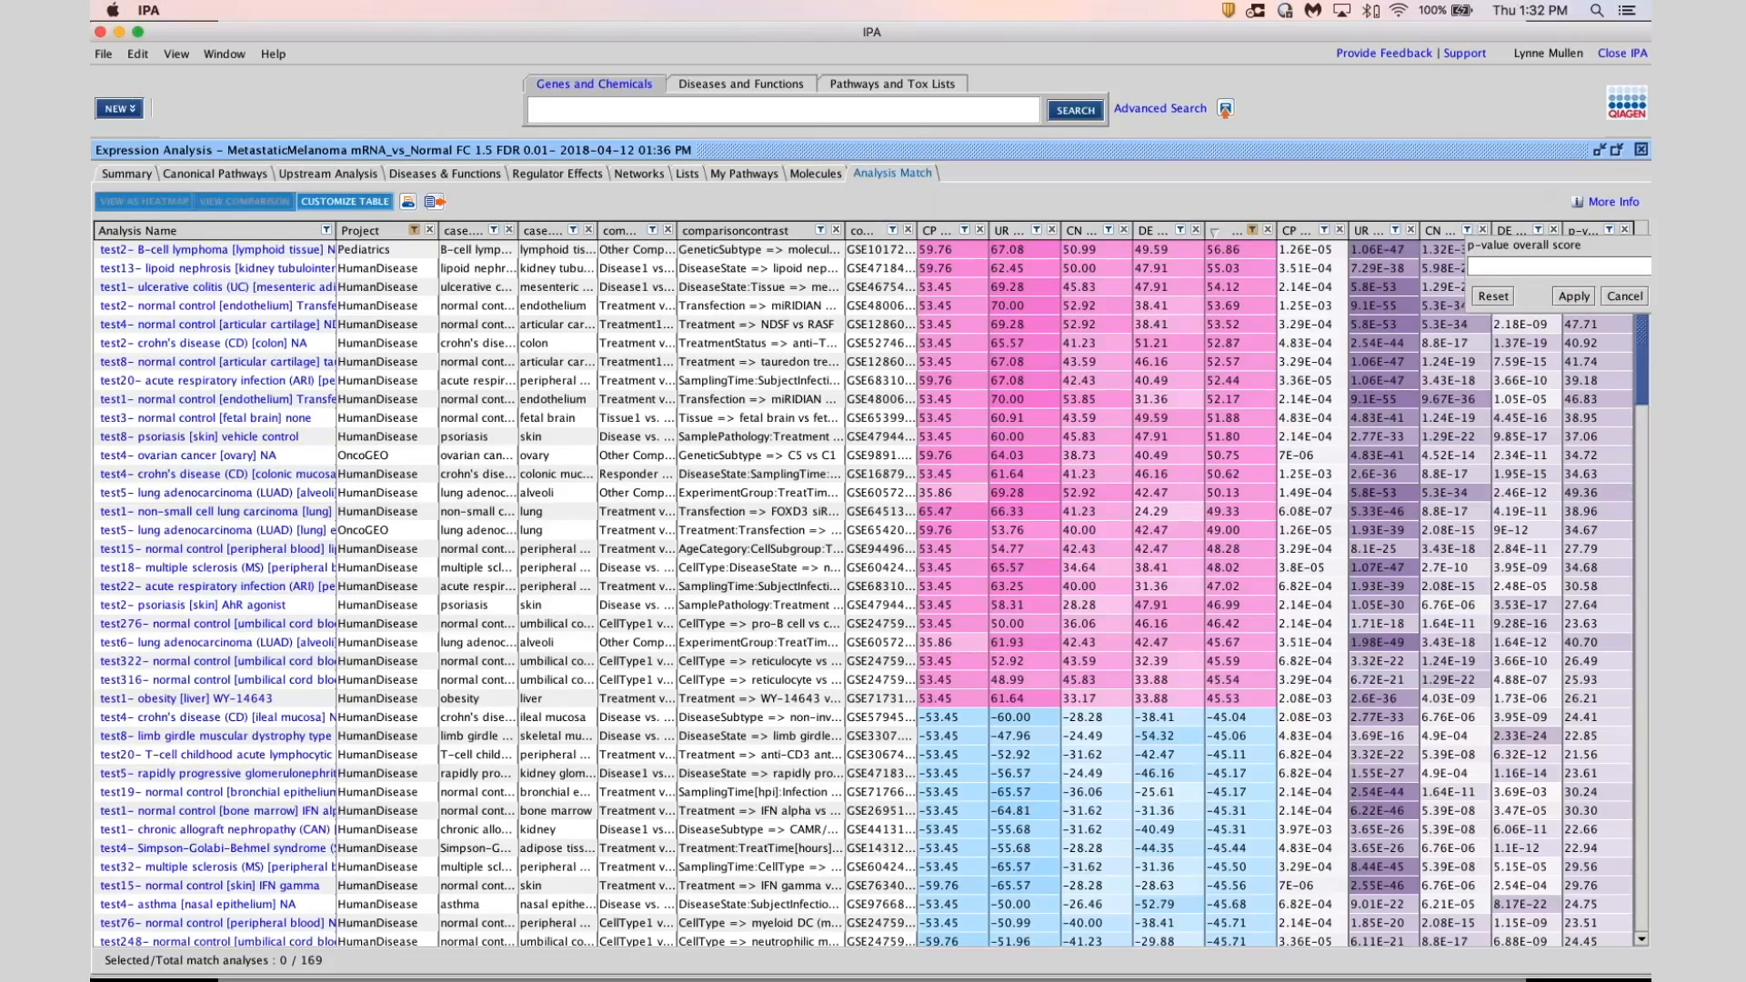
text(45)
click(1574, 297)
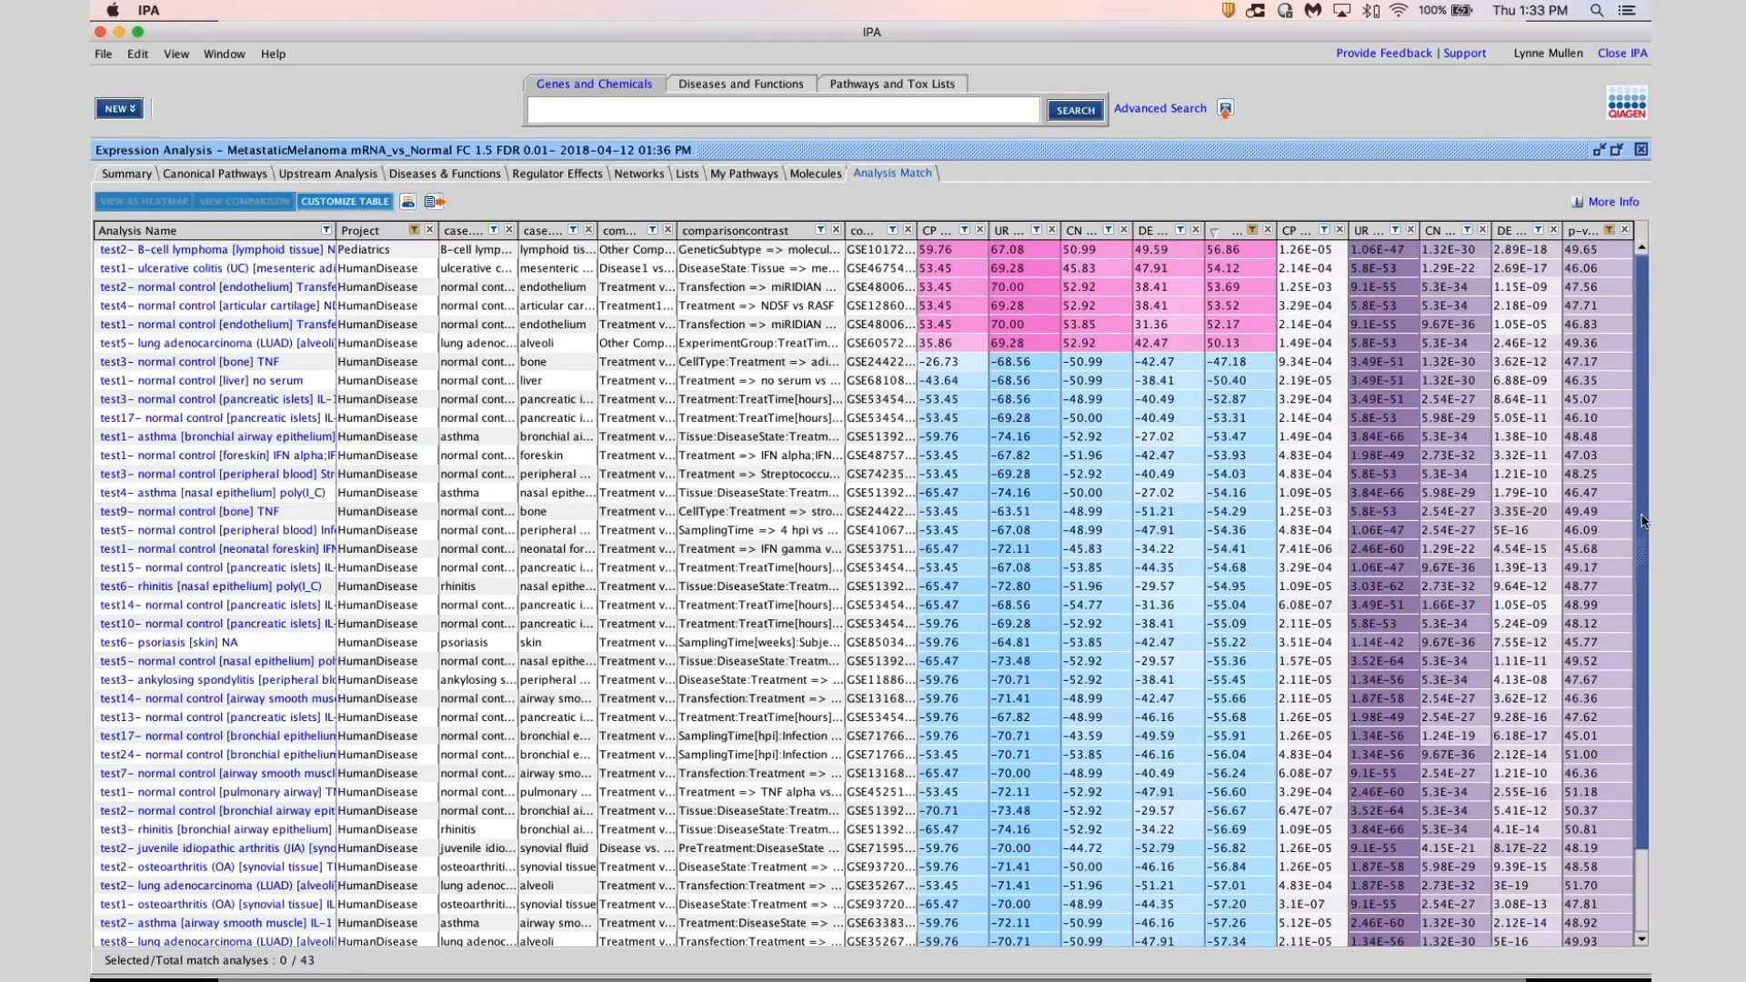
Look through the filtered matches, then display all of them as an activation z-score heatmap in a maximized window
scroll(1637, 695, down, 3)
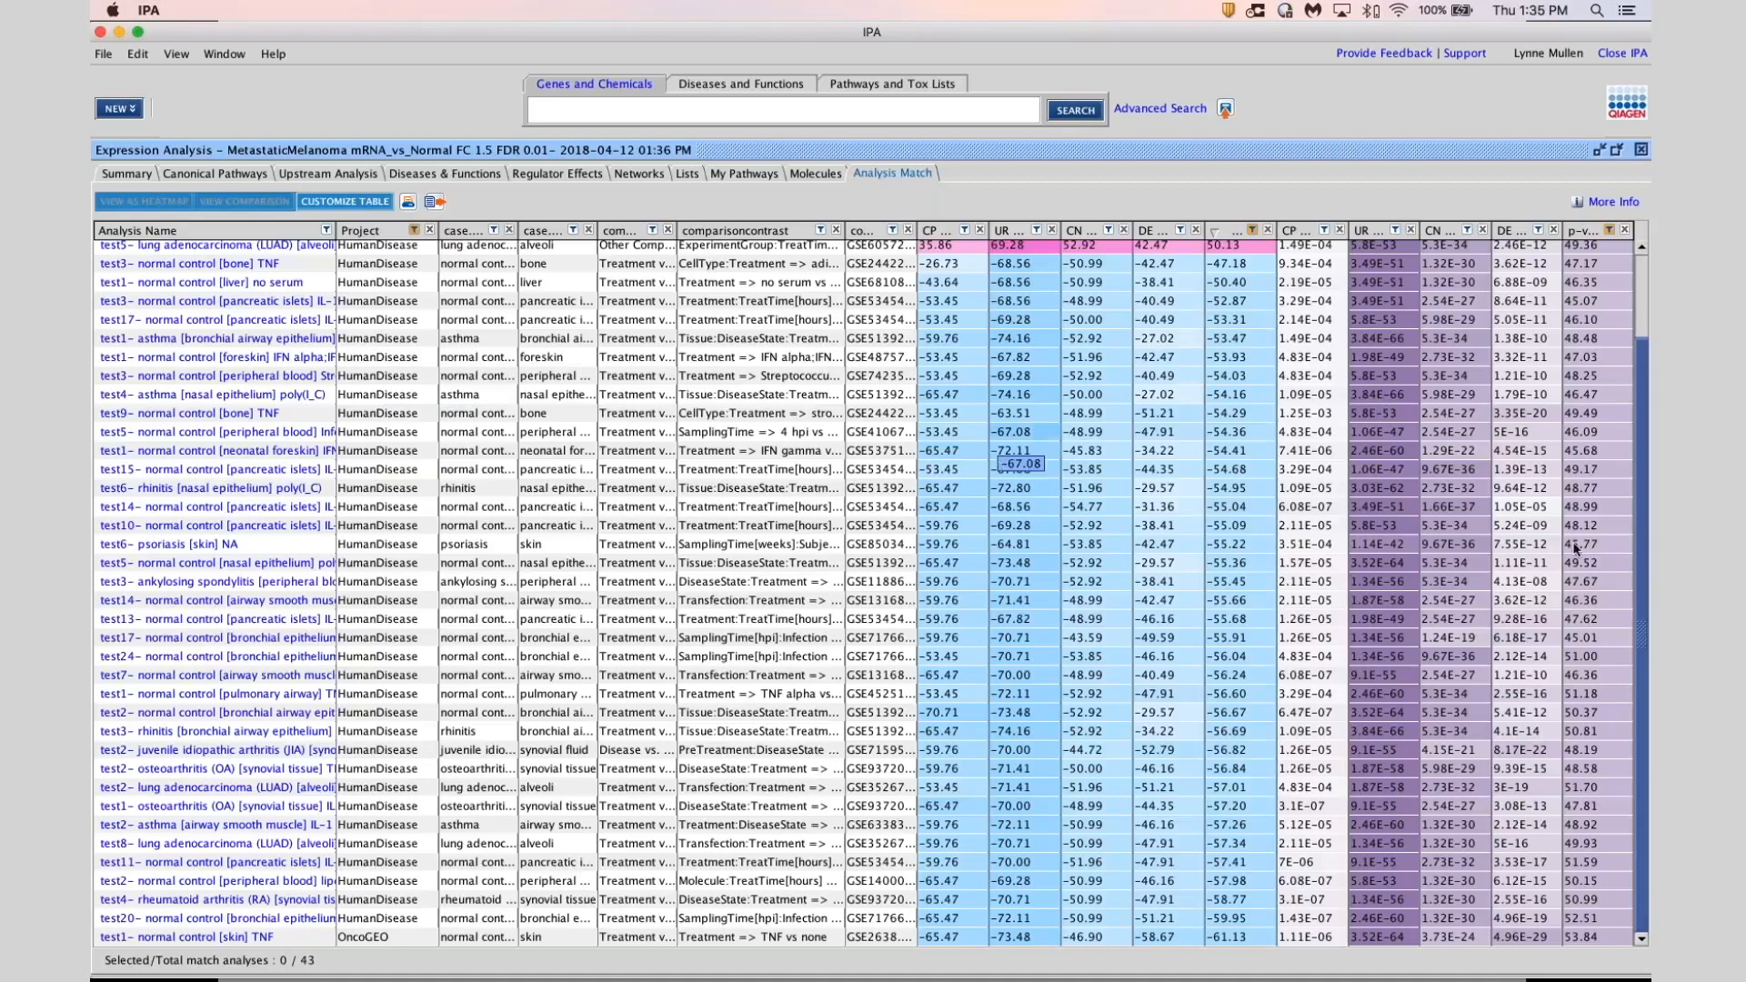
drag(1642, 568, 1639, 456)
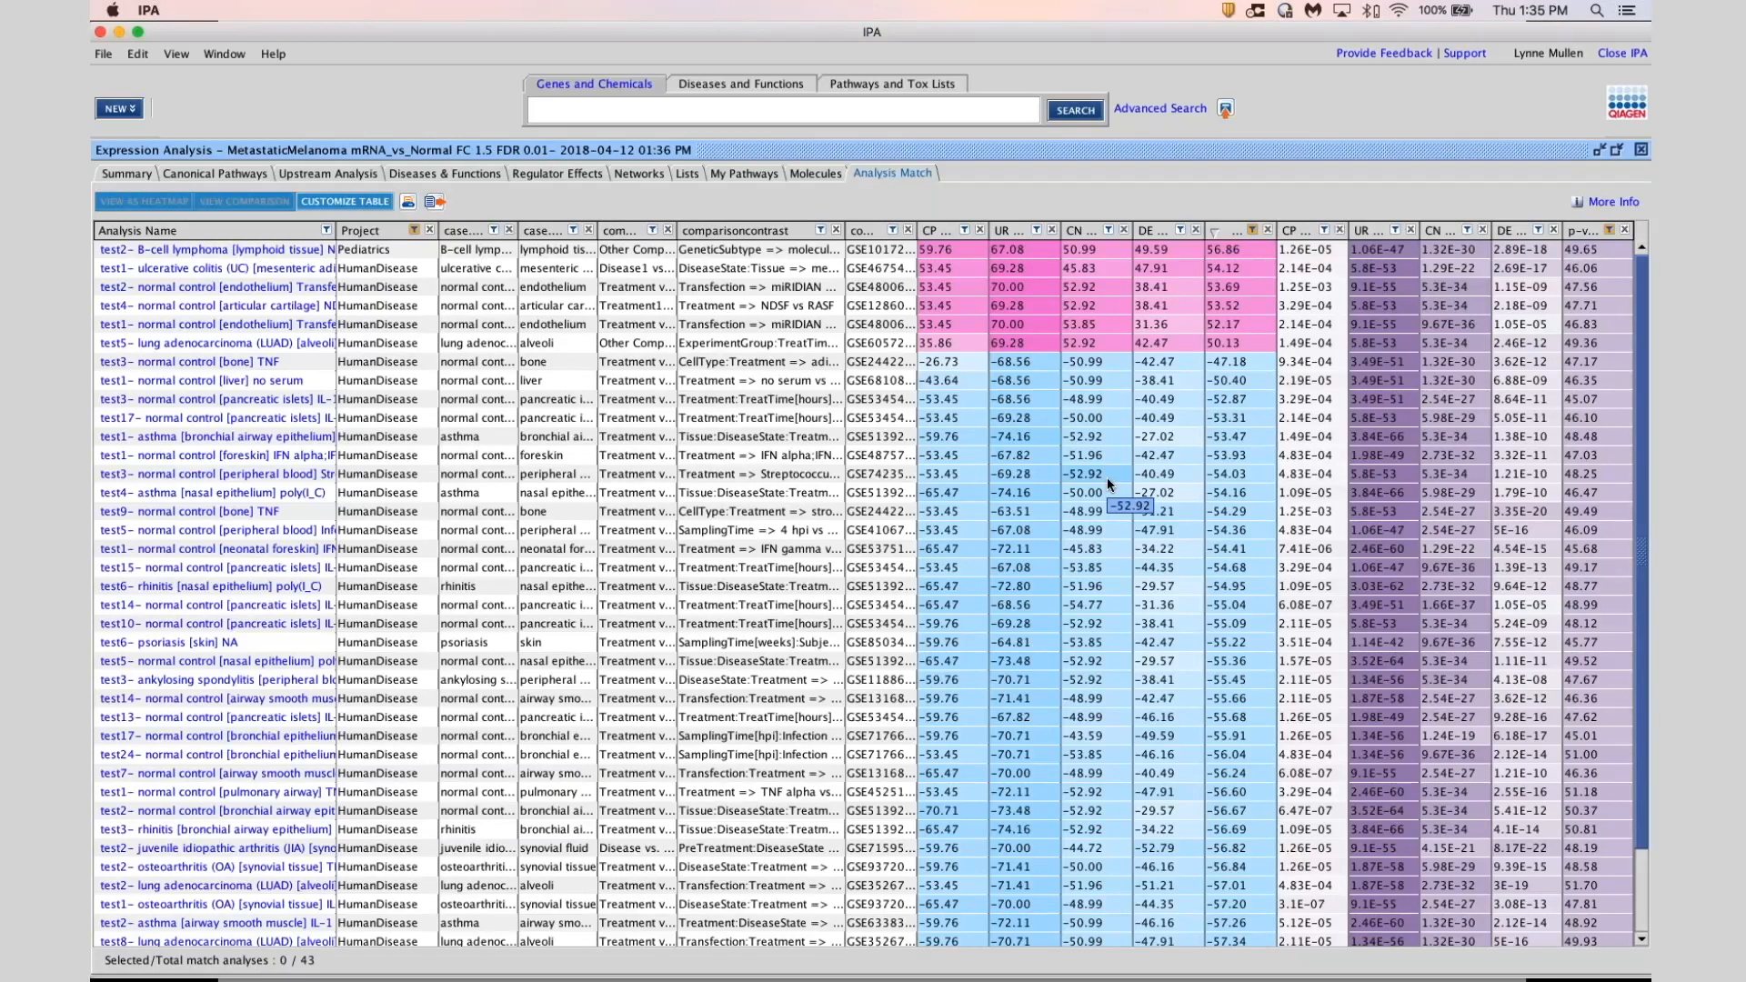
click(550, 407)
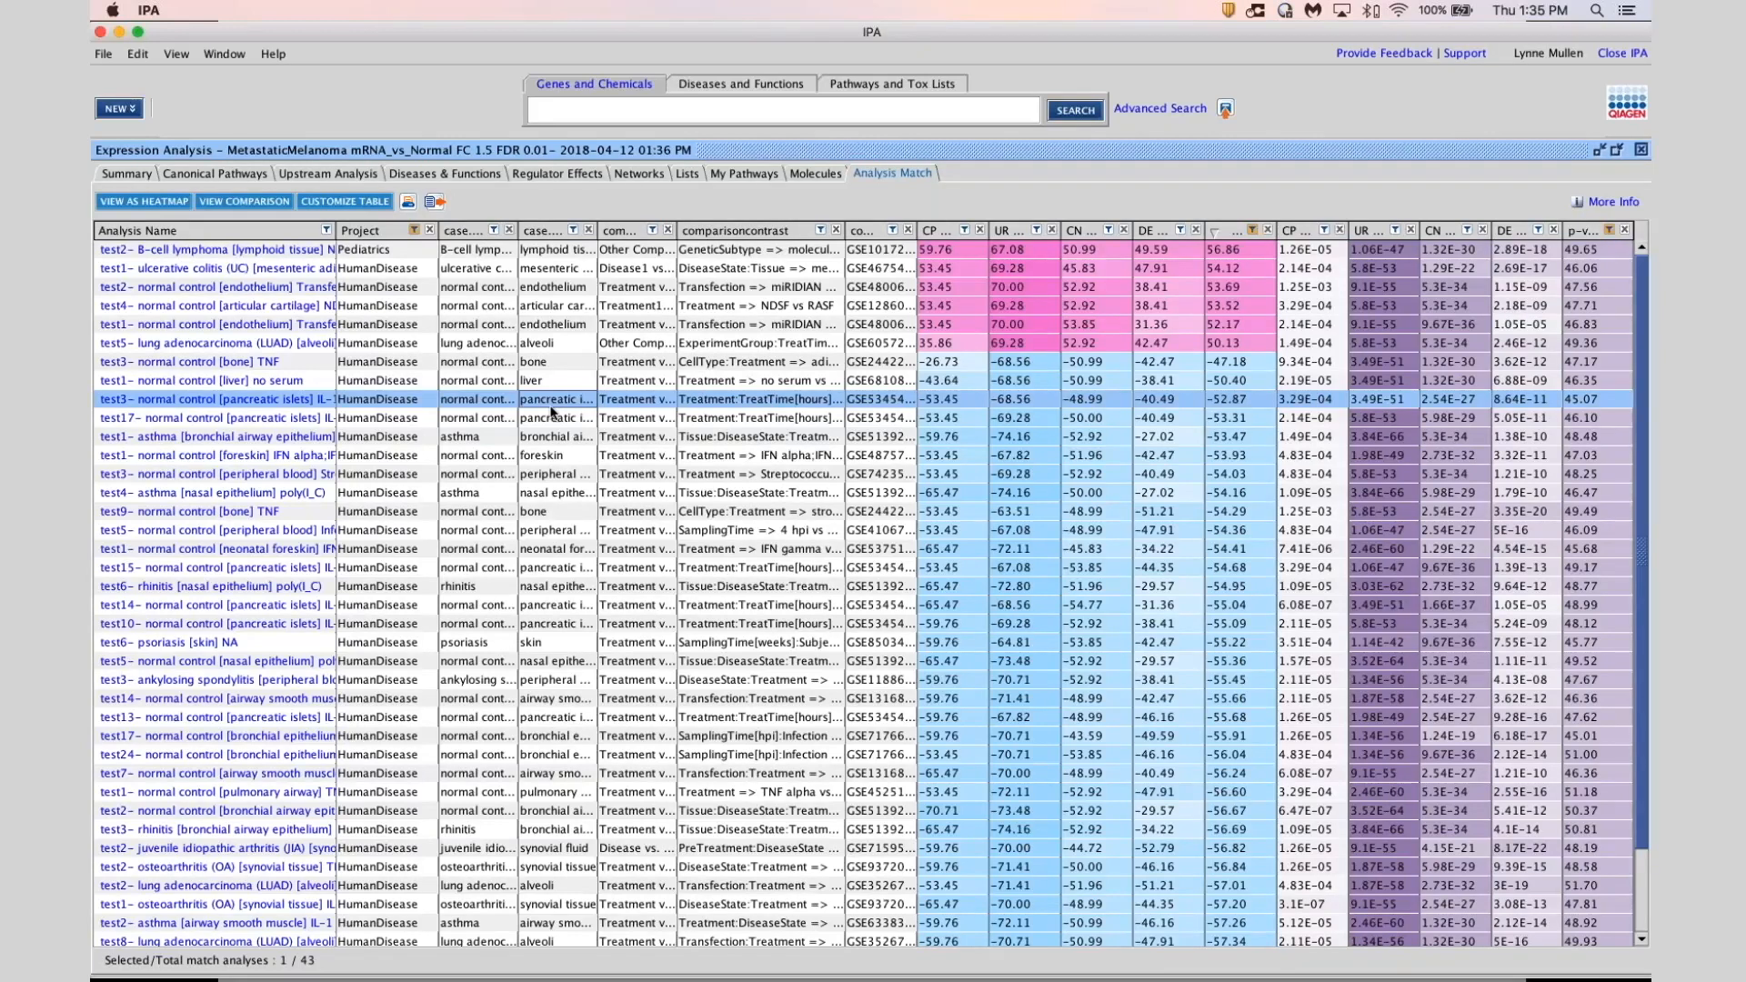
key(super+a)
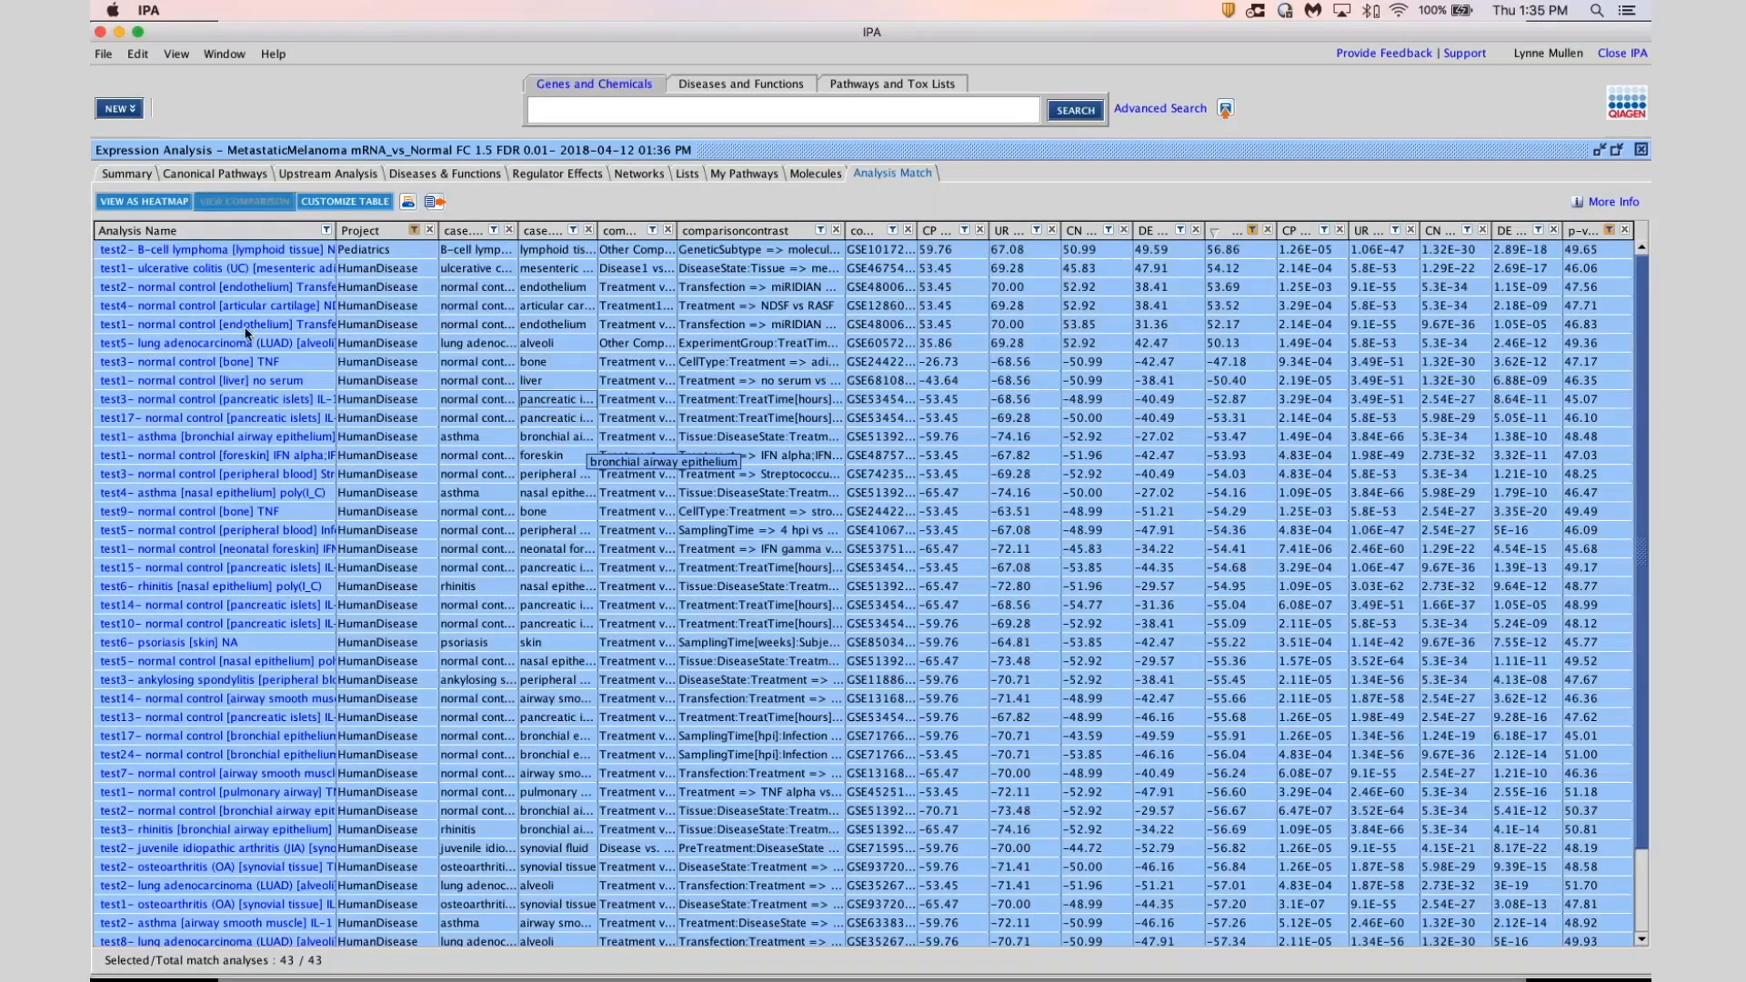
click(145, 202)
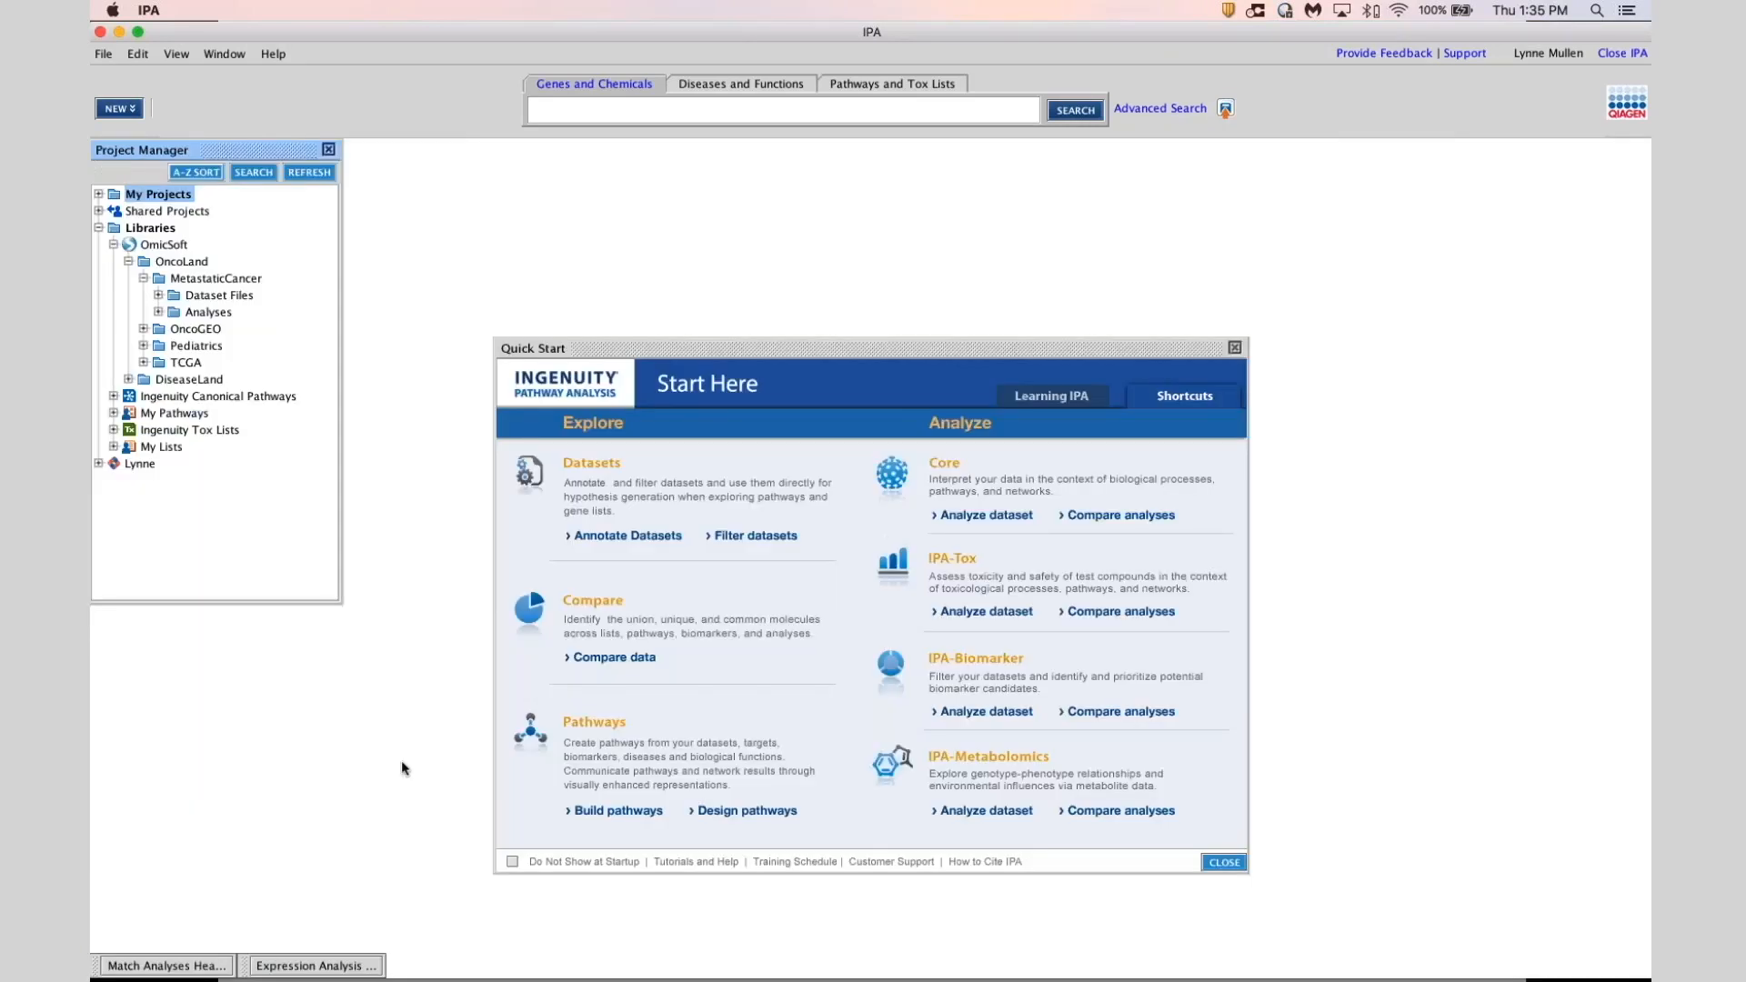
click(172, 967)
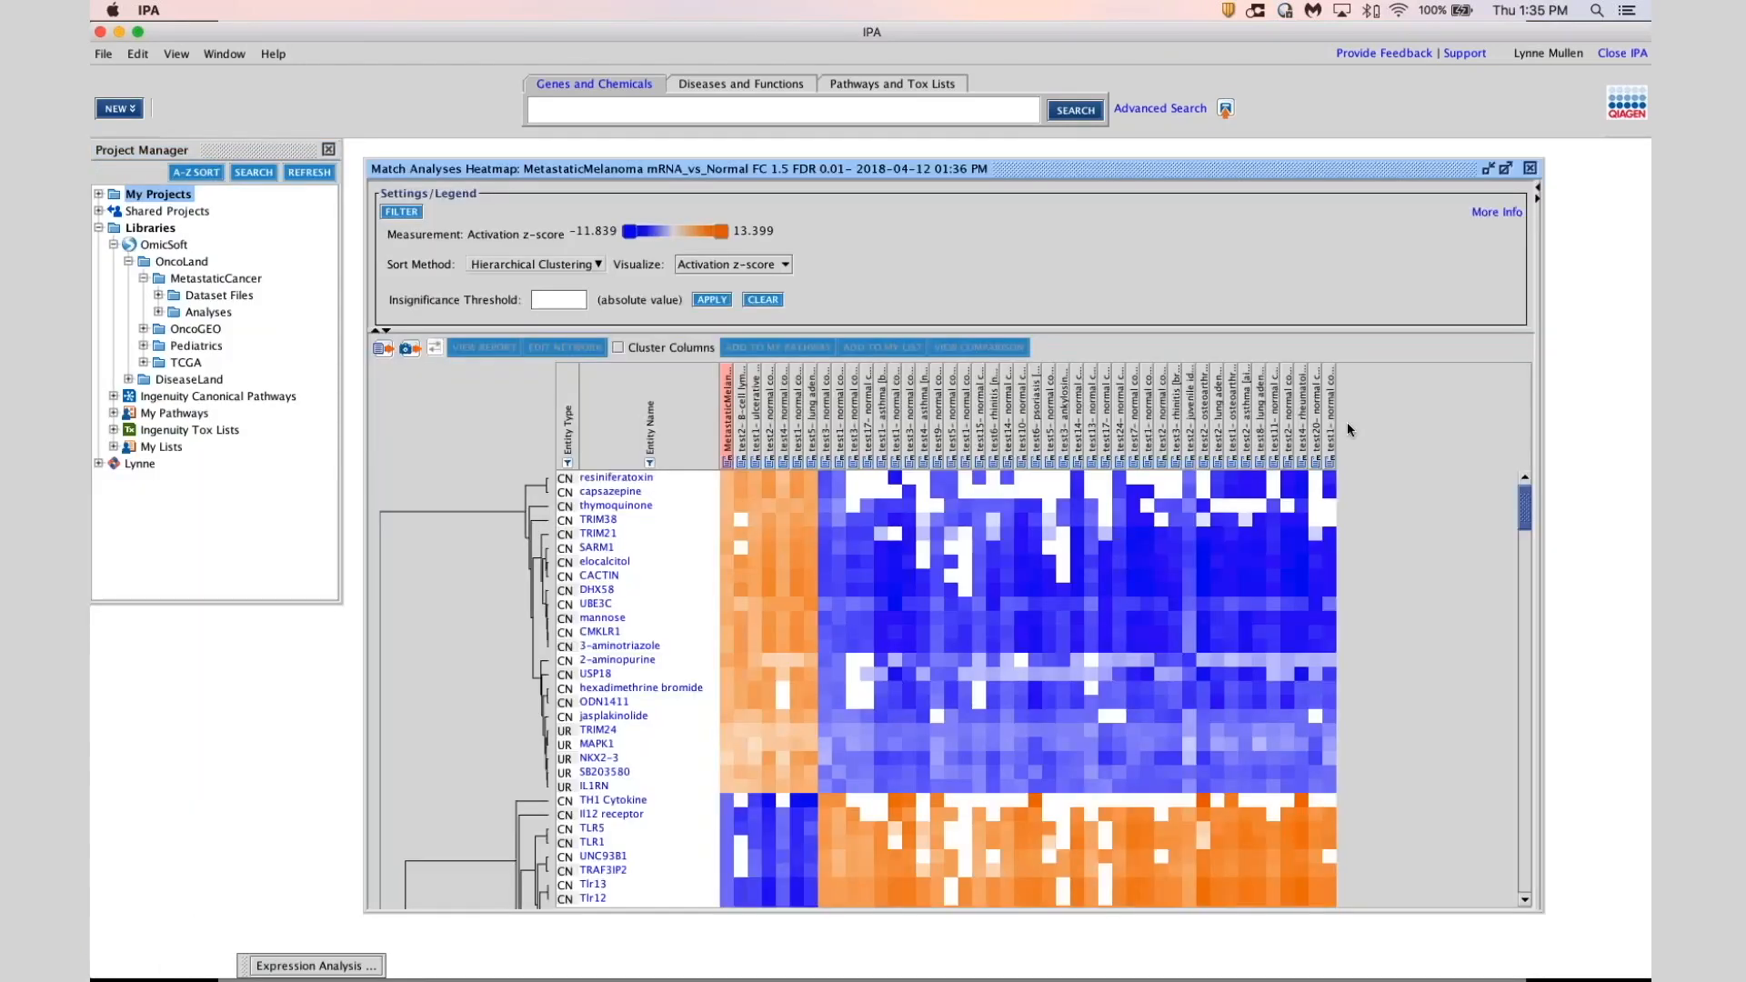
click(1505, 169)
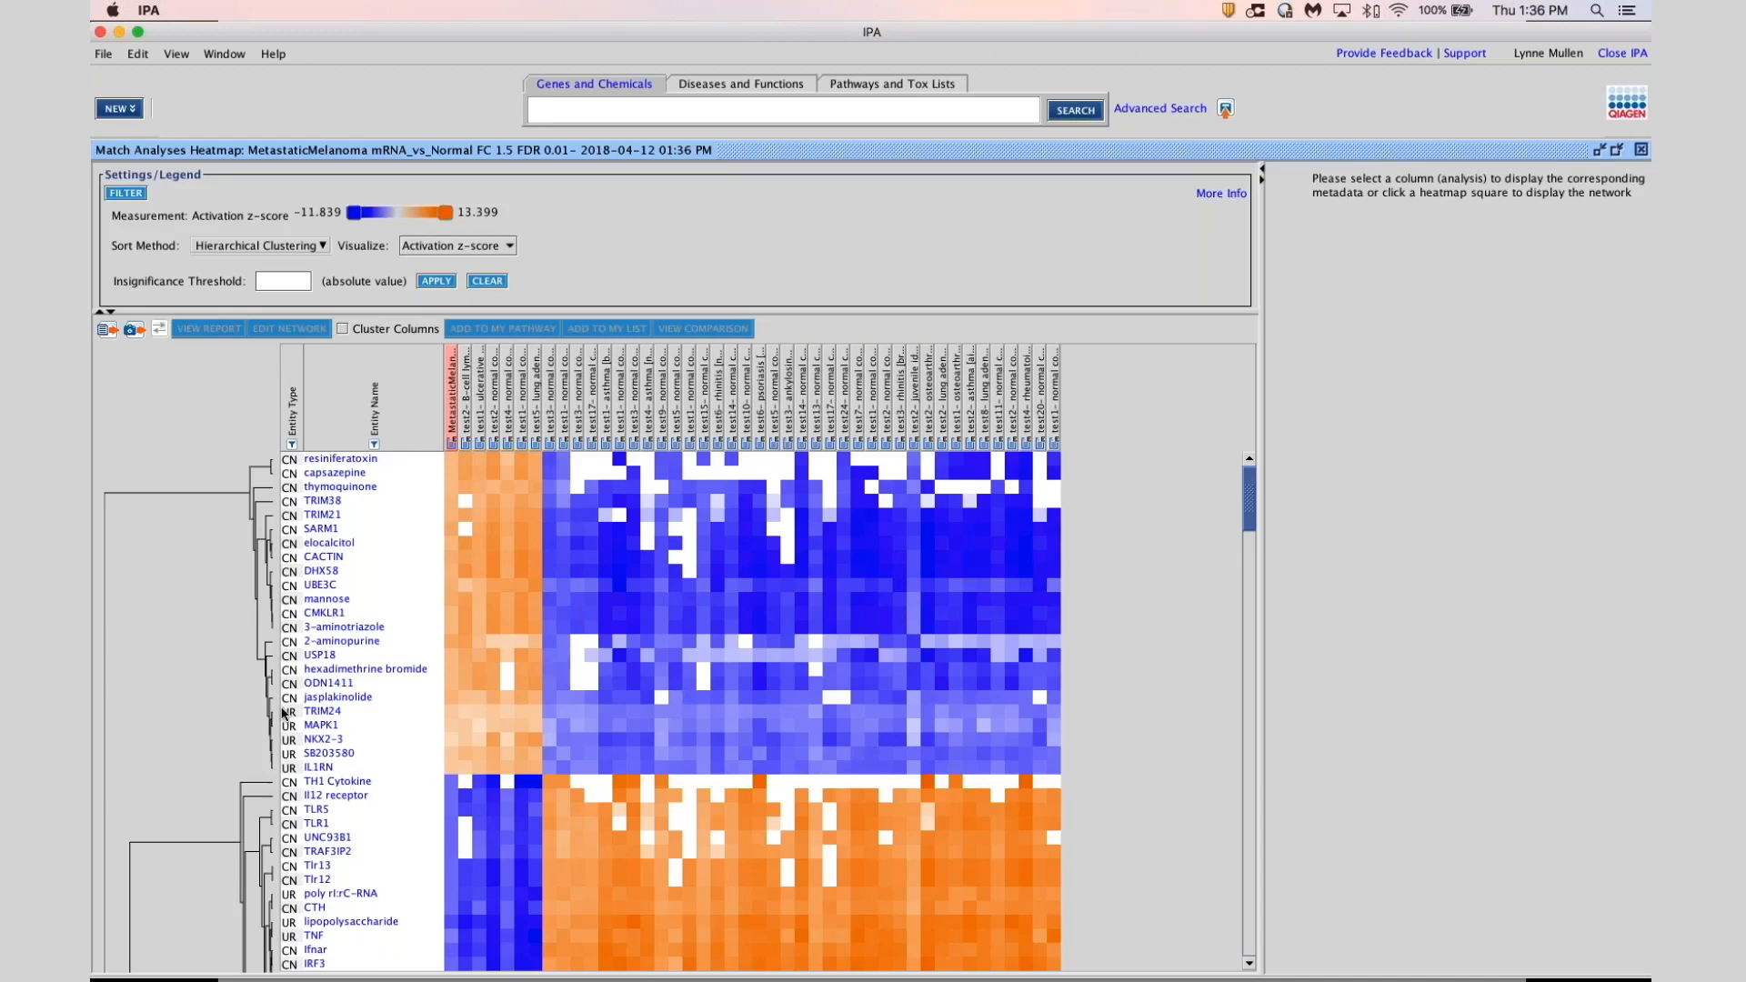
Select the dendrogram branch covering SARM1 to 3-aminotriazole and turn on clustering of the heatmap columns
click(266, 575)
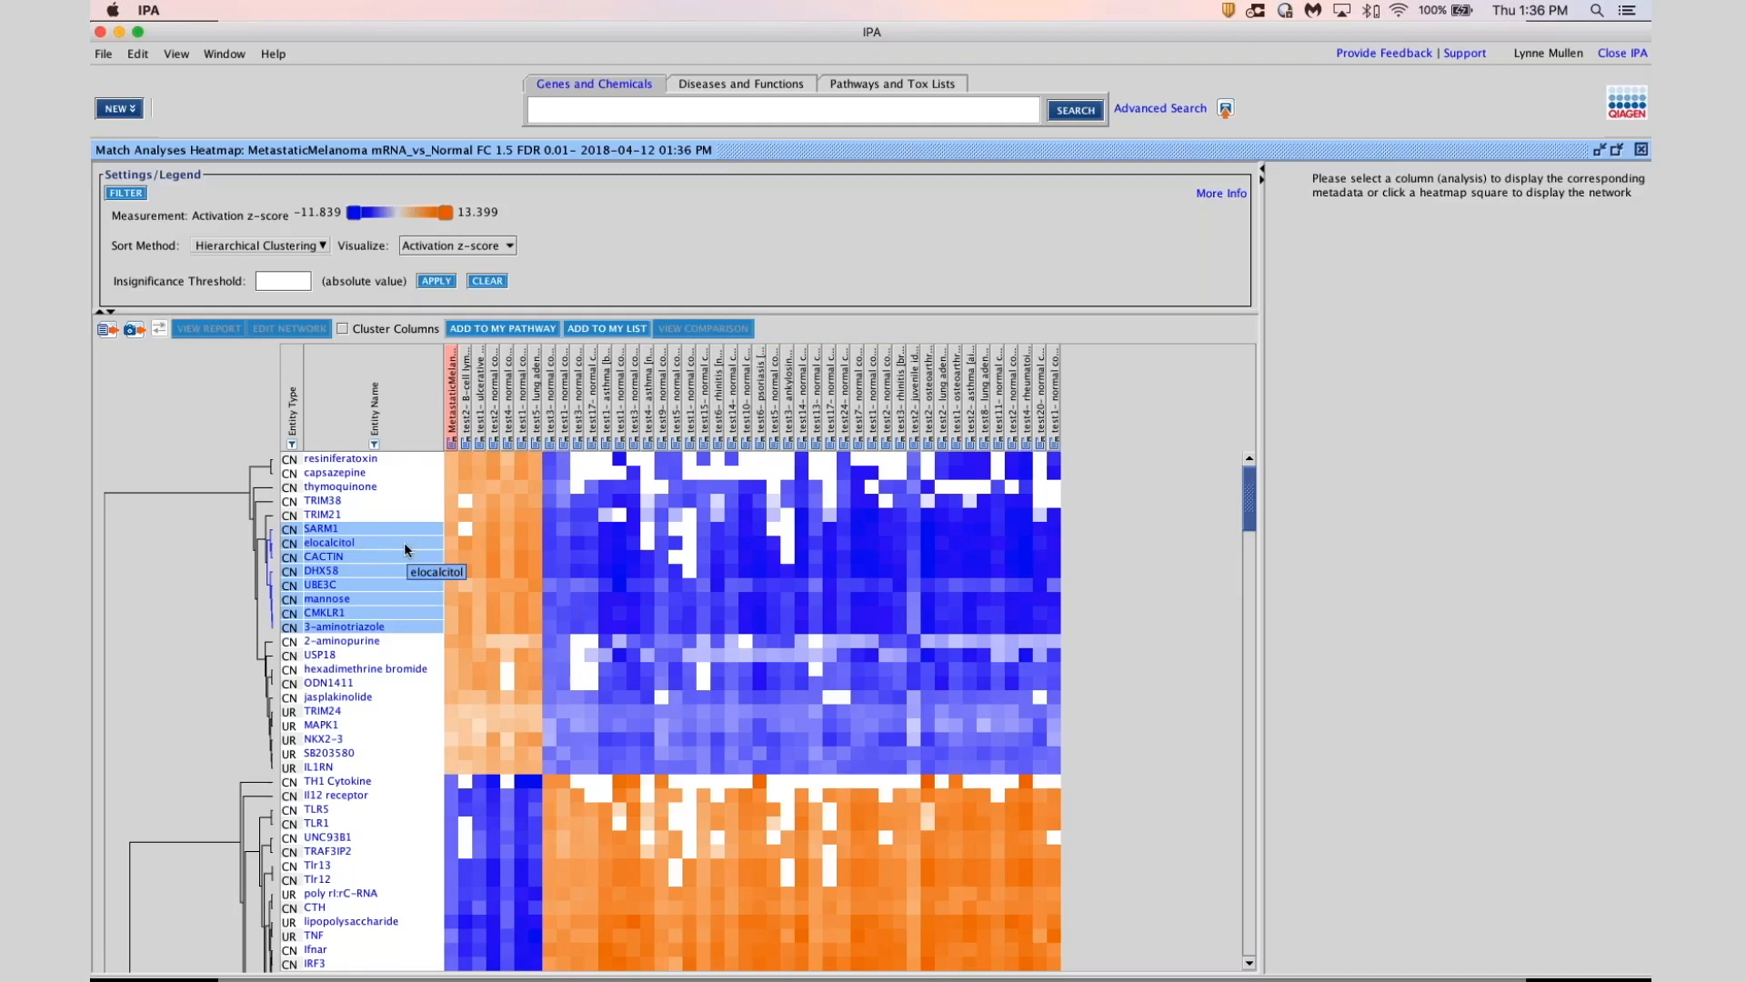
click(342, 328)
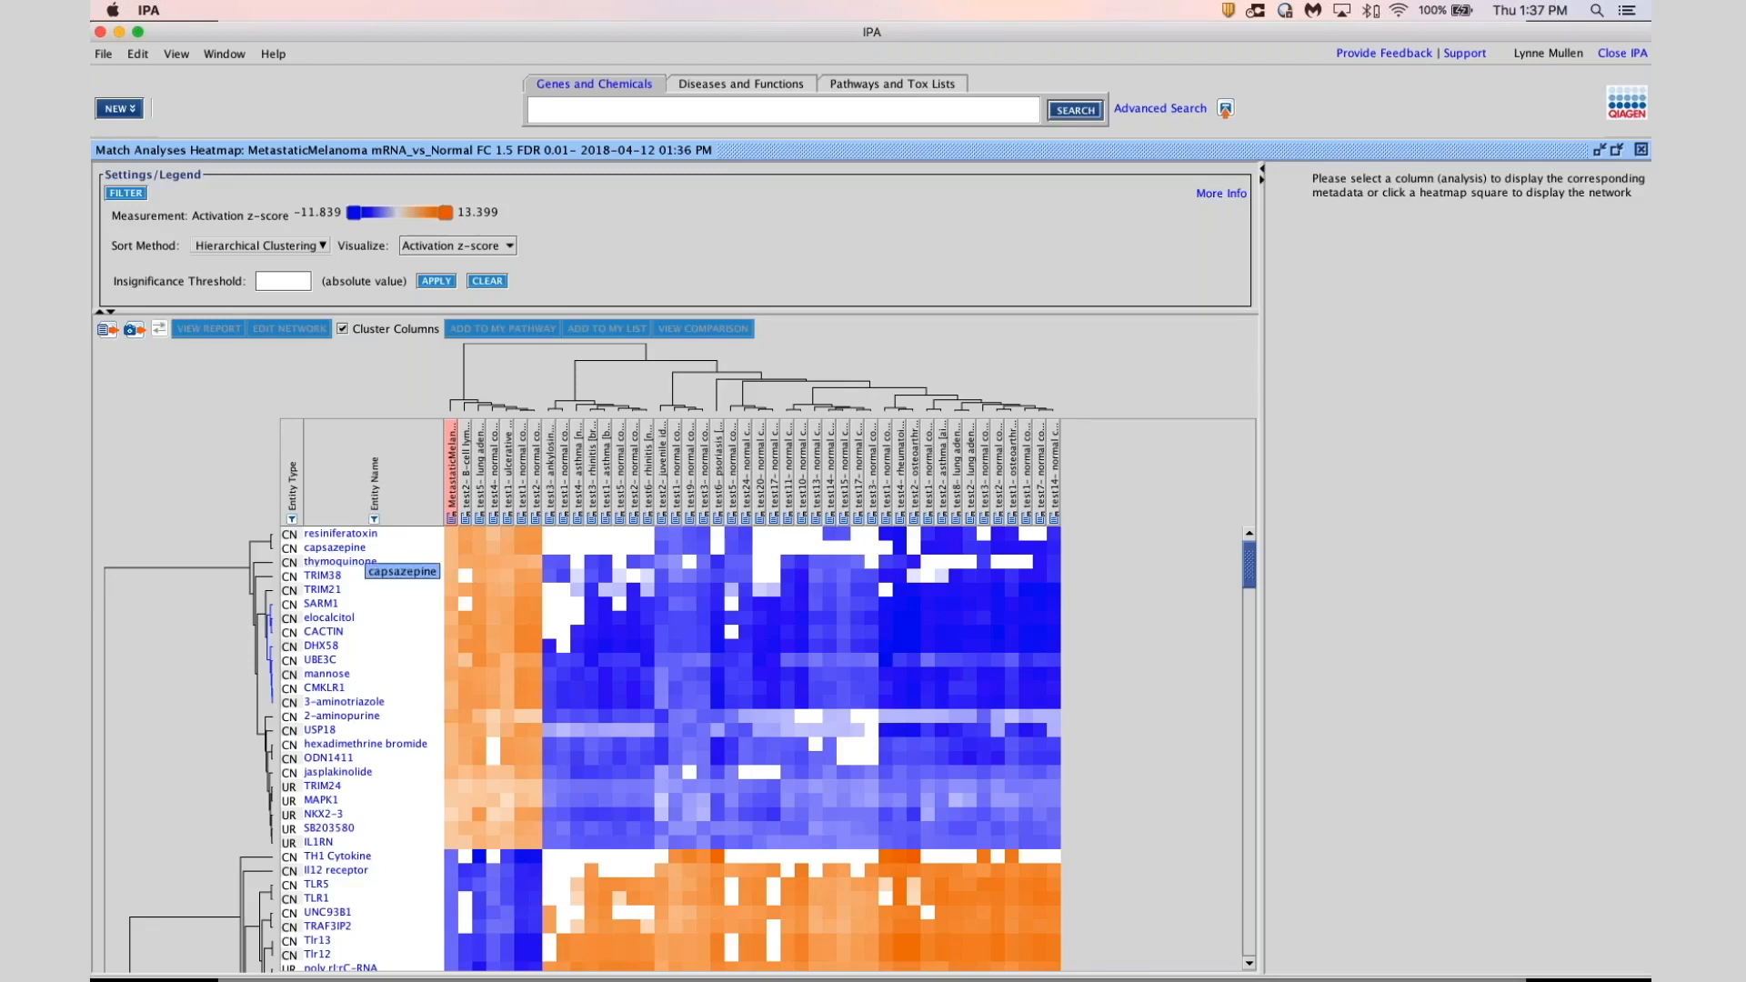
Filter the heatmap's molecules to Genes, RNAs, and Proteins
click(134, 193)
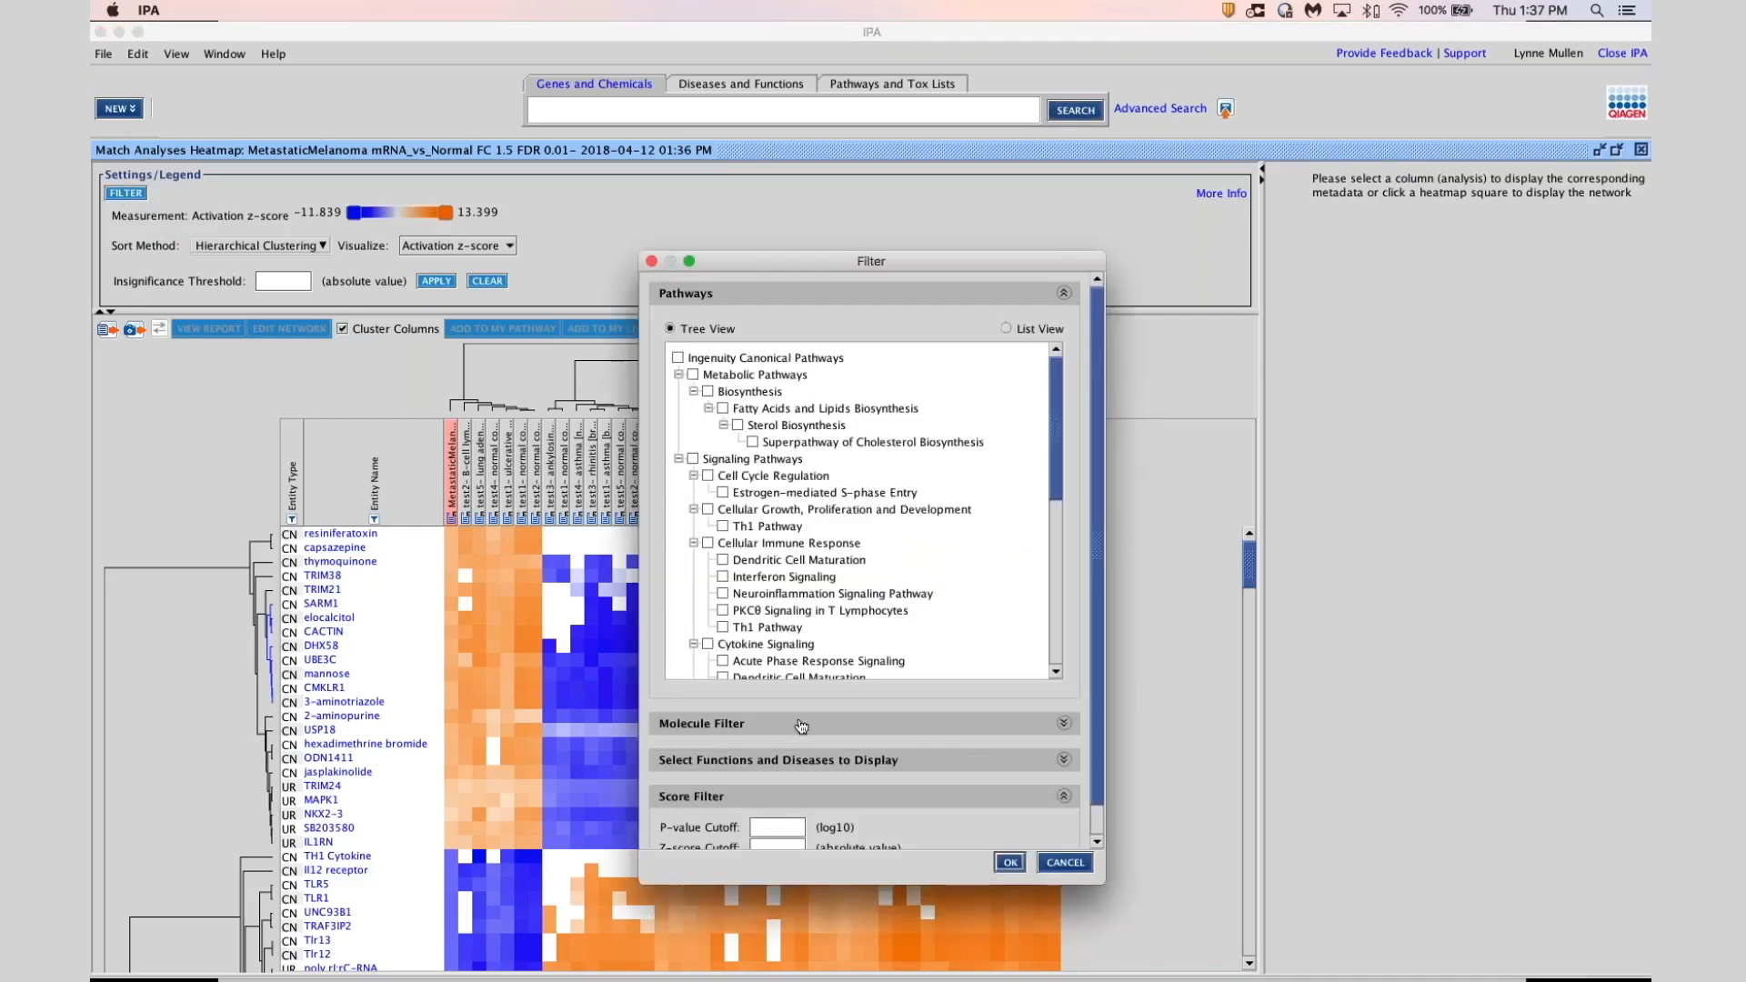
click(830, 725)
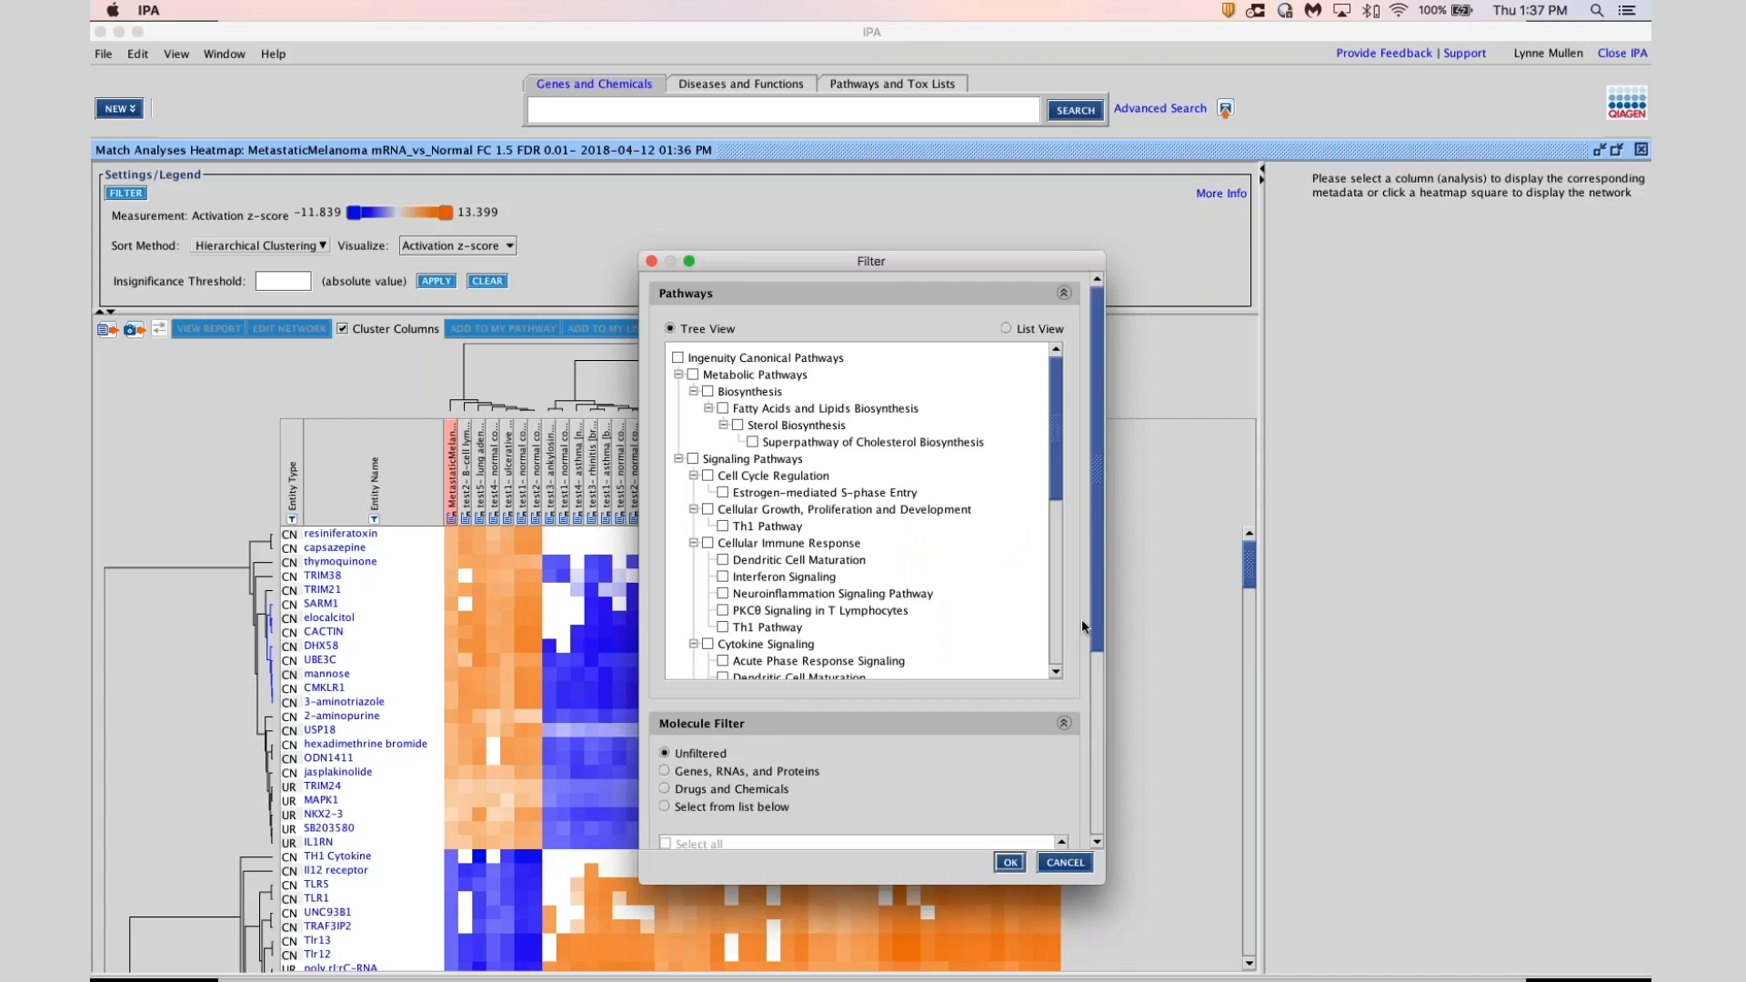
scroll(691, 673, down, 3)
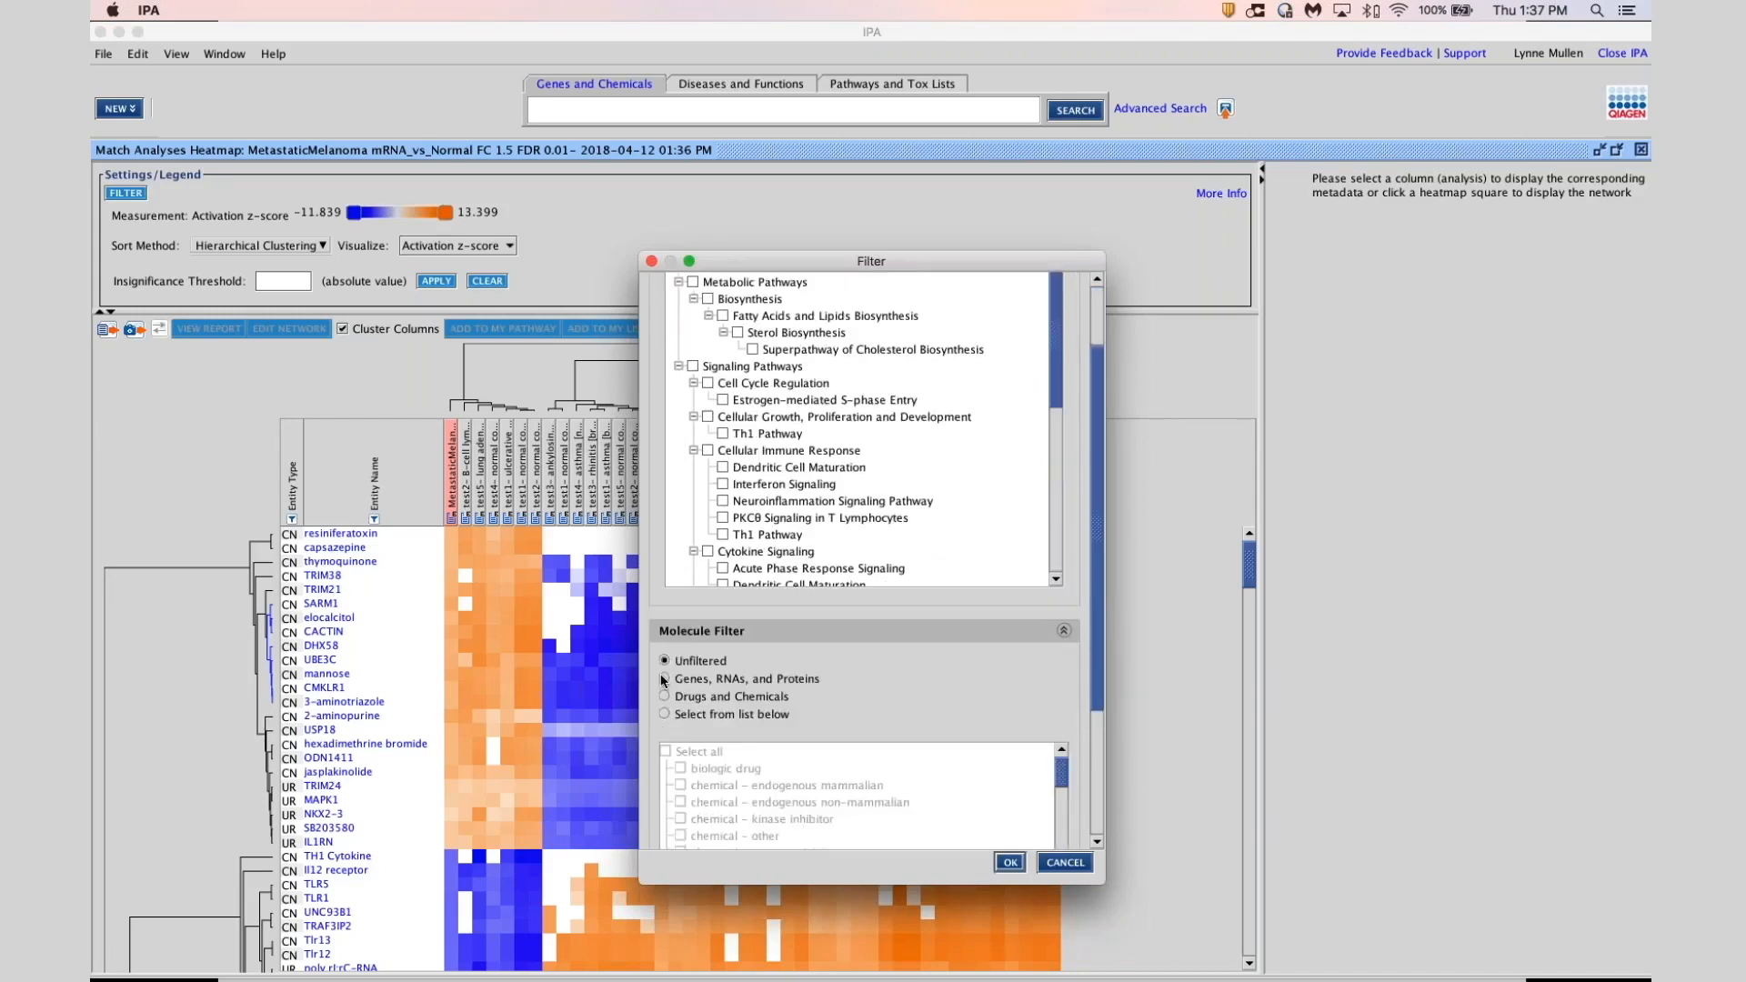
click(664, 679)
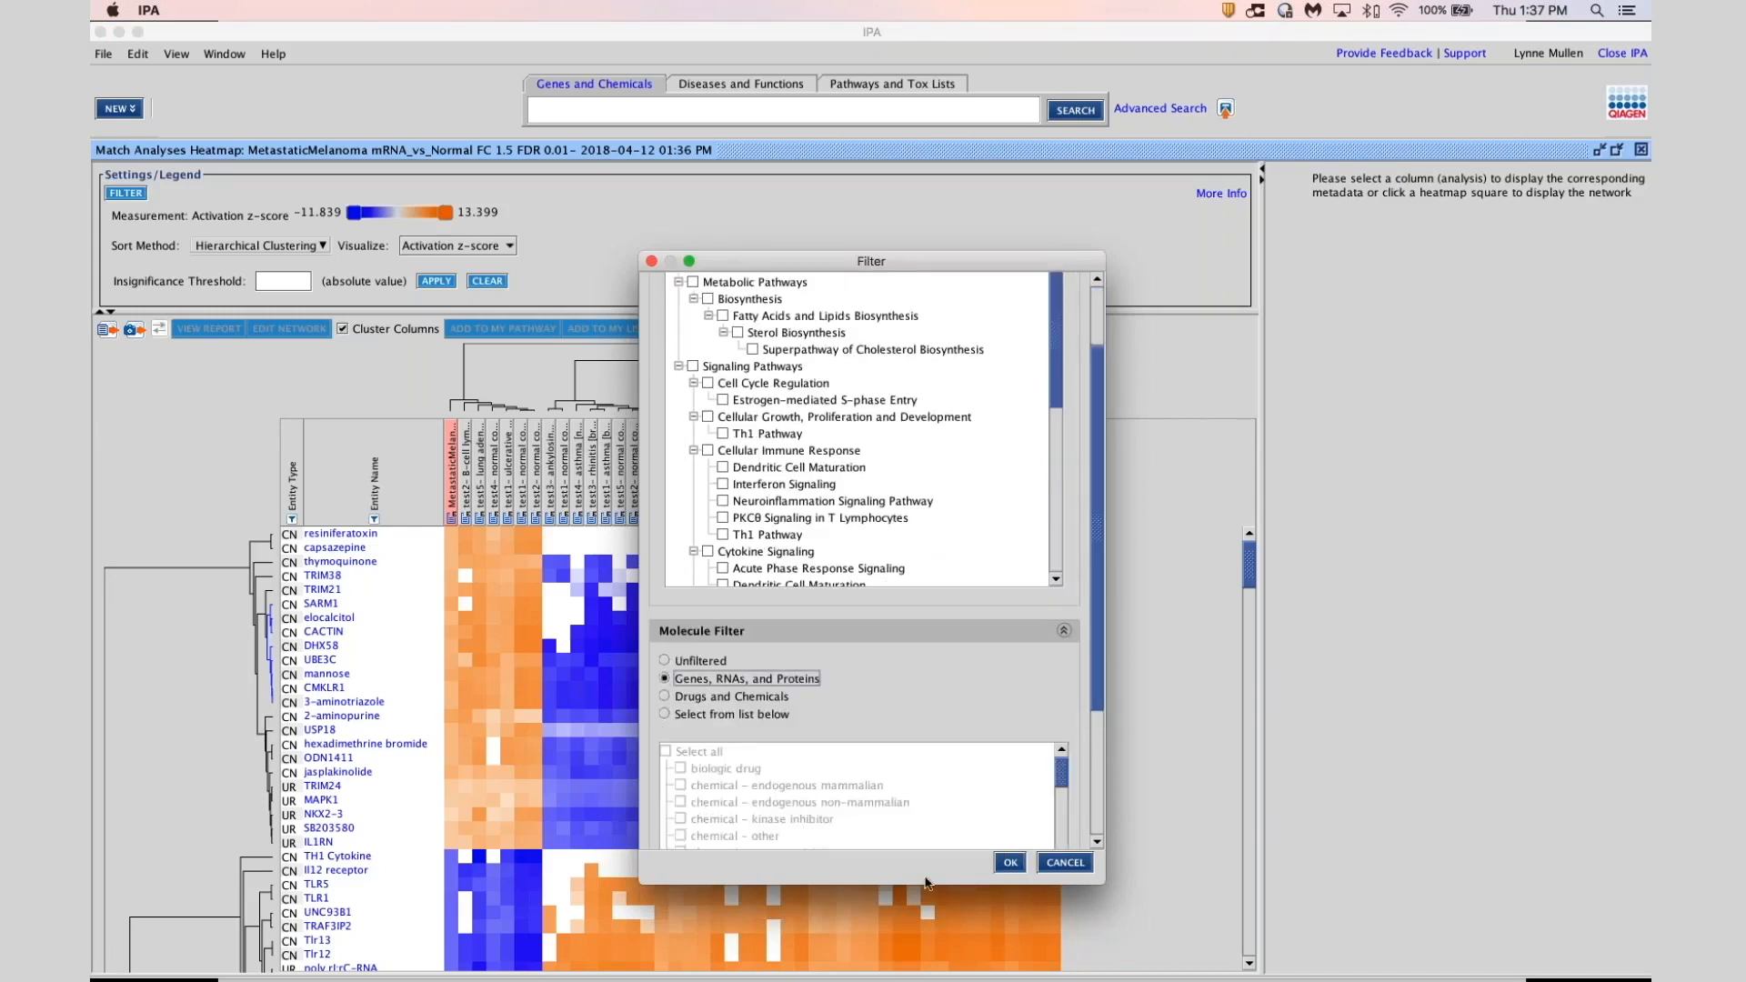
click(1007, 862)
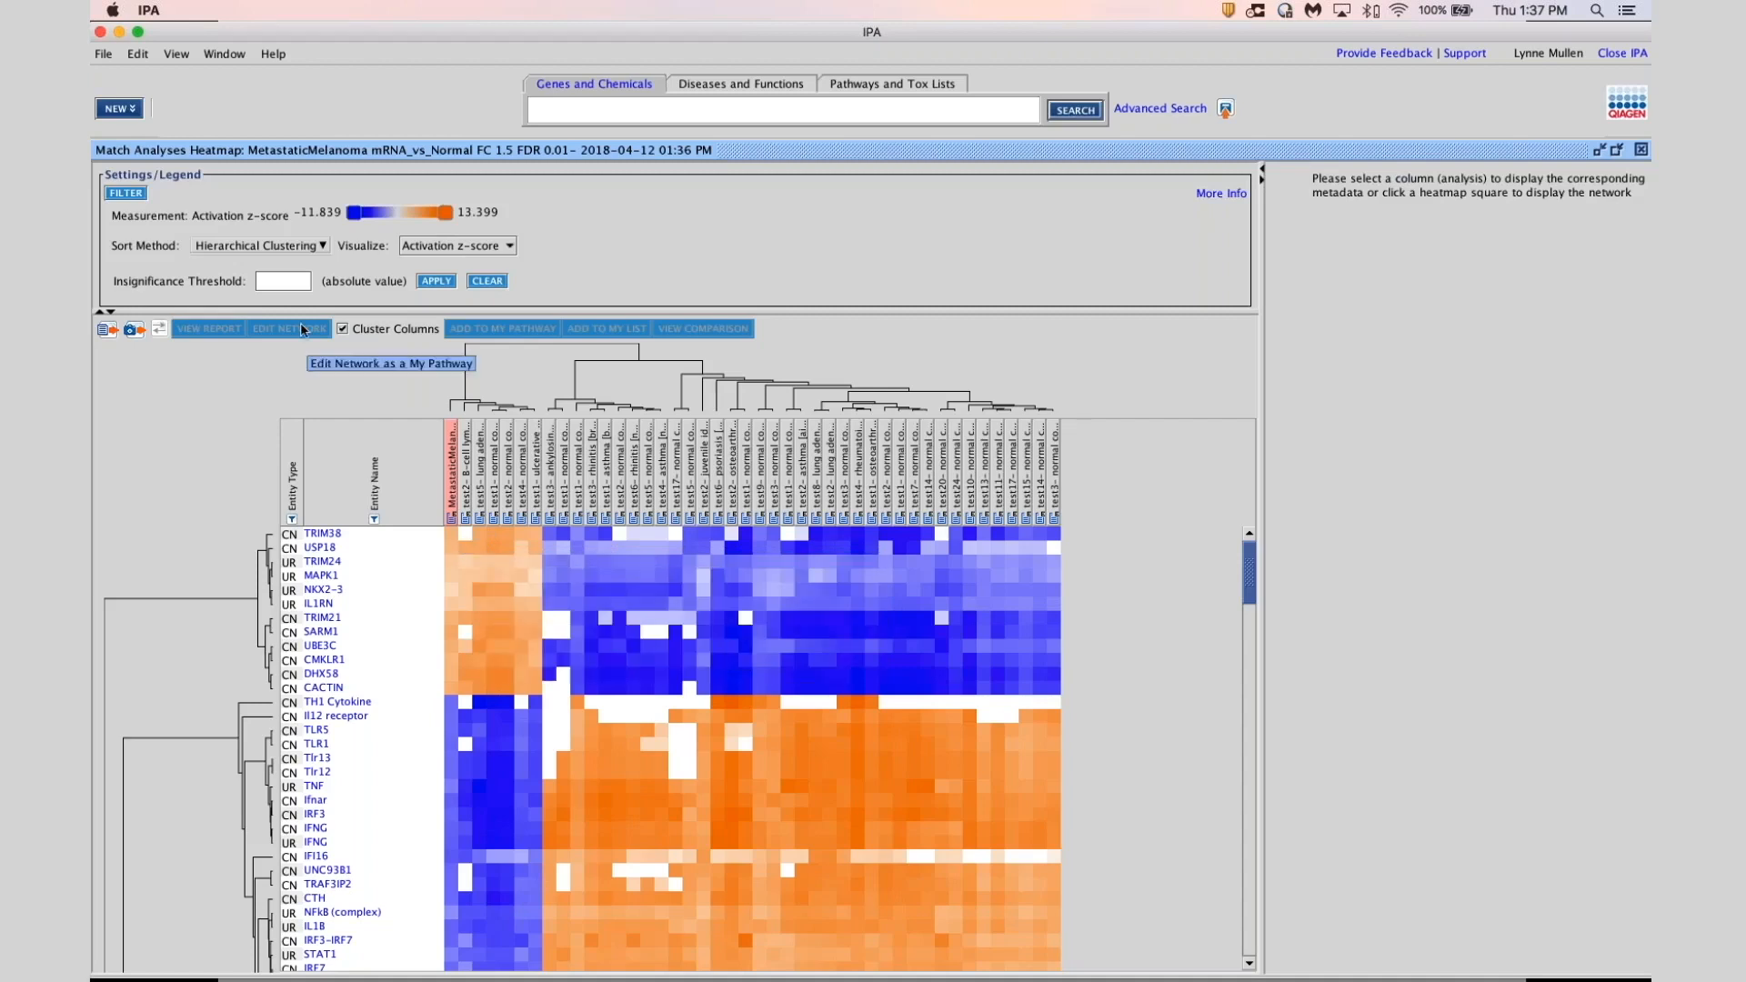
Apply an insignificance threshold of 2 to the heatmap's activation z-scores
click(280, 281)
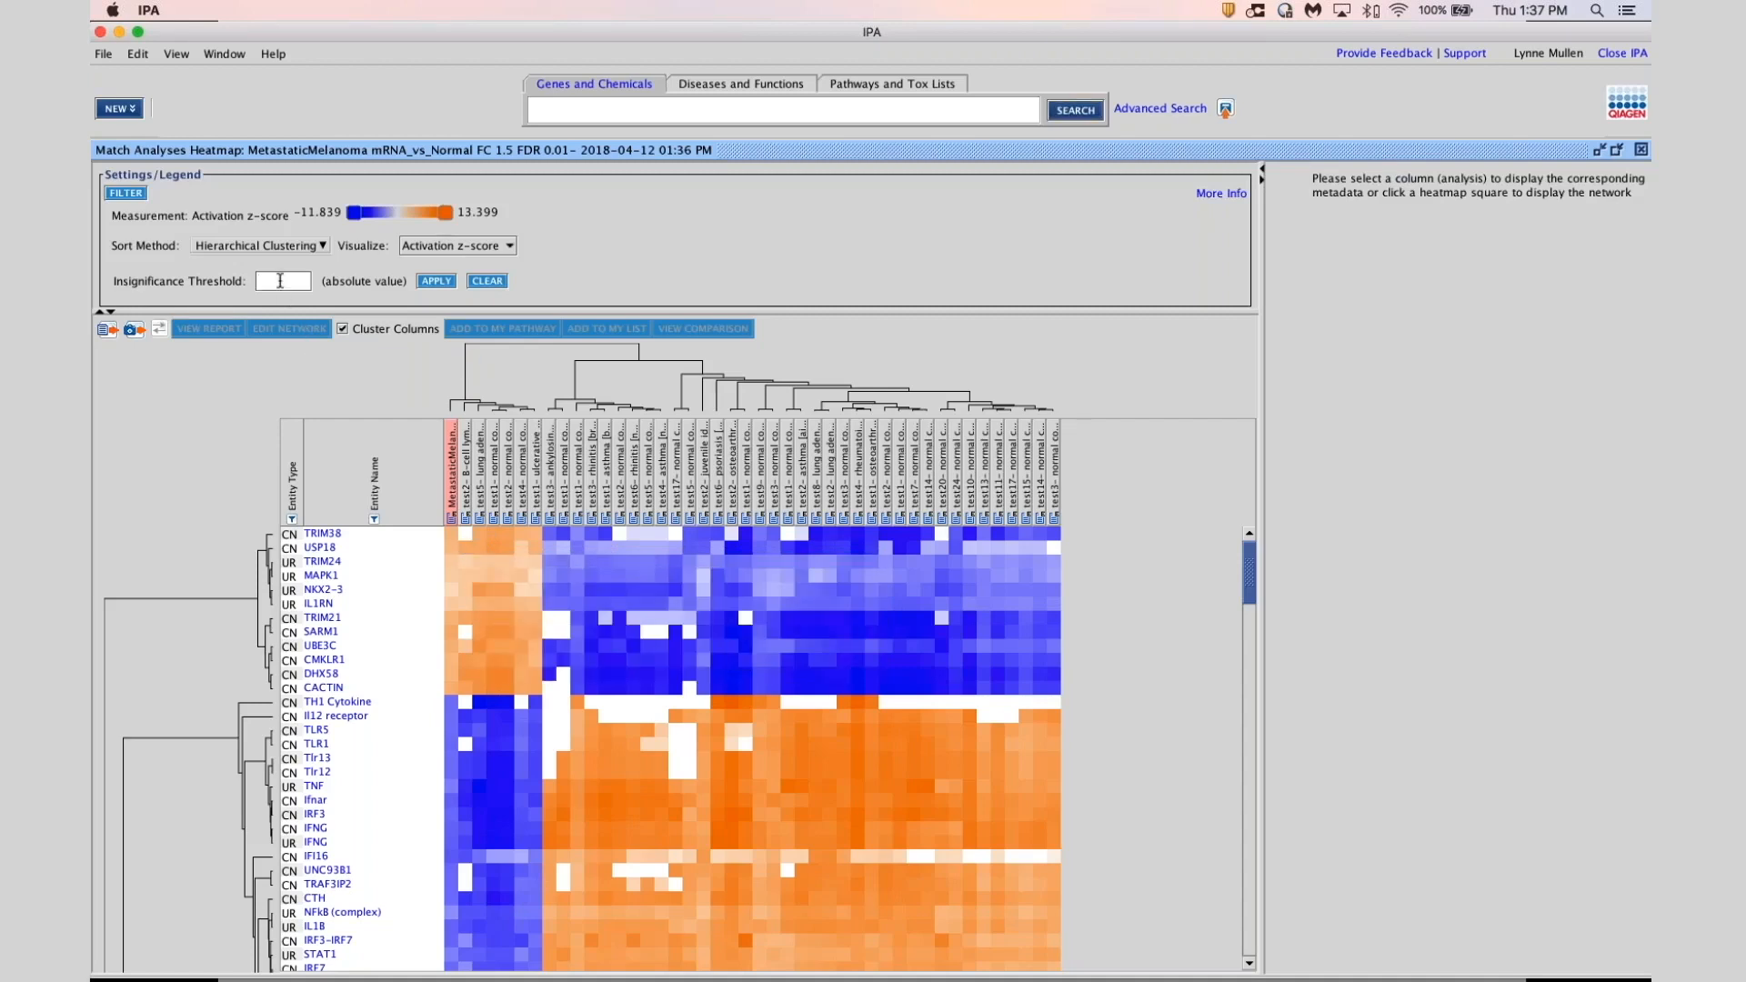
text(2)
mouse_move(664, 553)
Show the metadata of the B-cell lymphoma analysis, then extend the selection to several neighbouring analysis columns for comparison
click(466, 457)
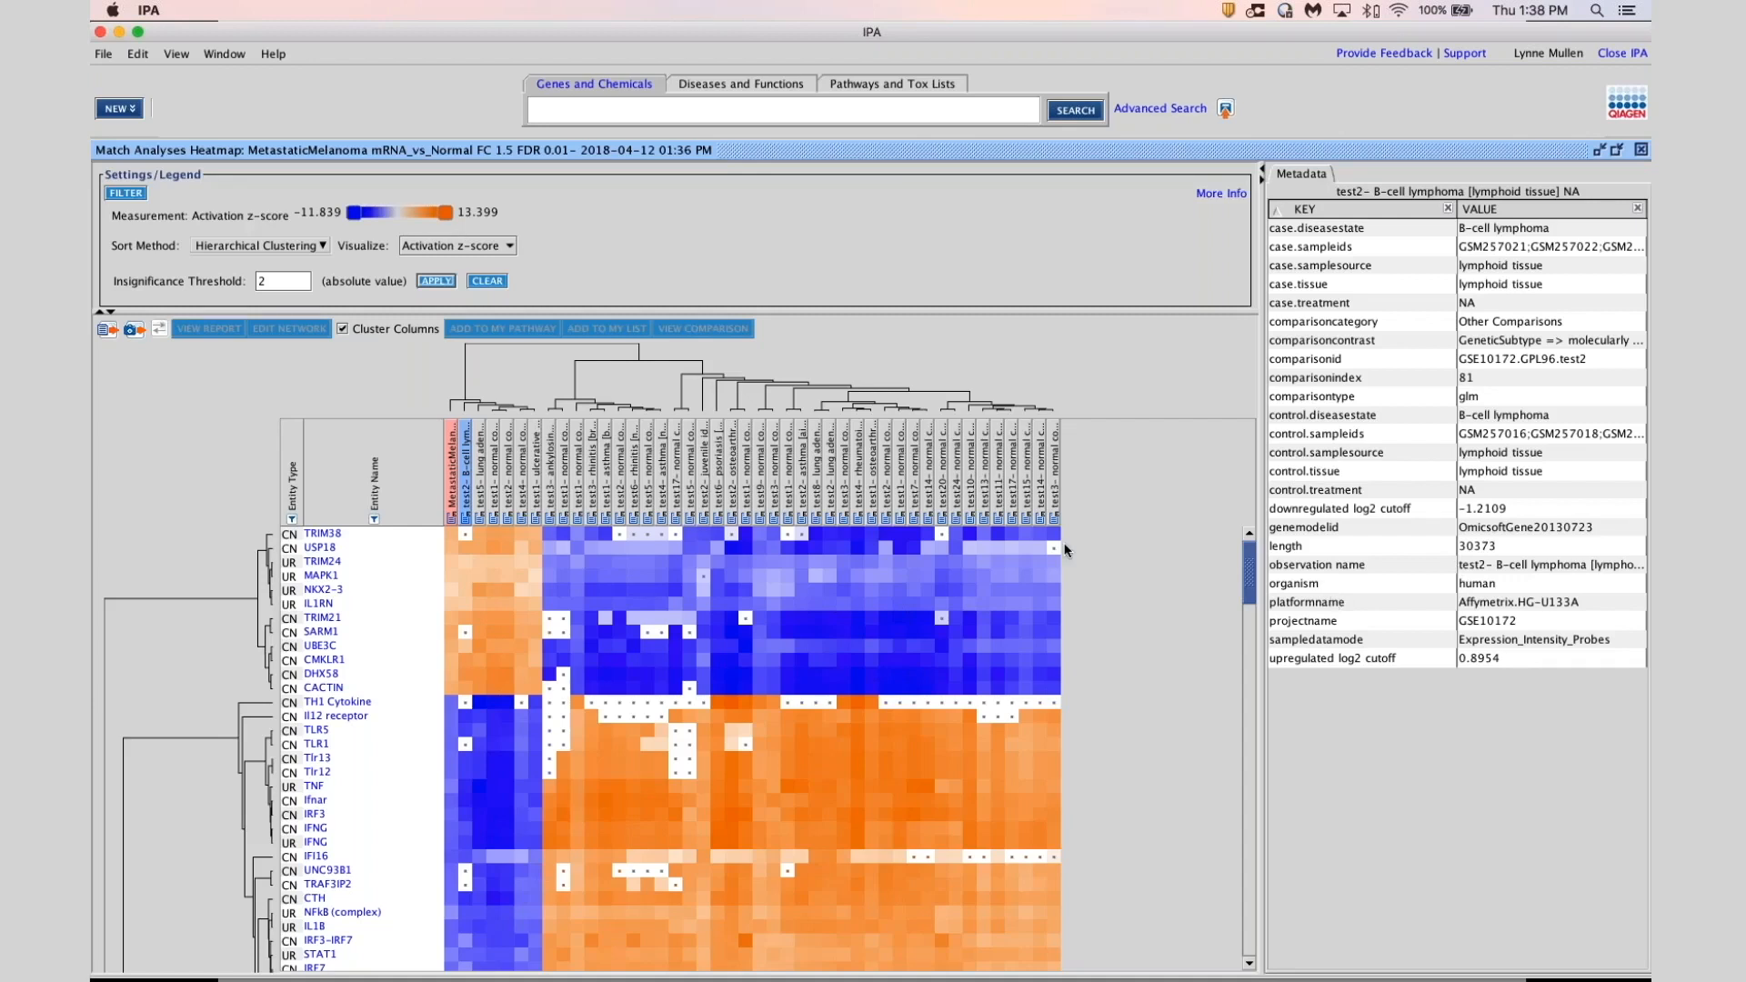
shift+click(506, 472)
super+click(525, 470)
super+click(548, 471)
super+click(564, 471)
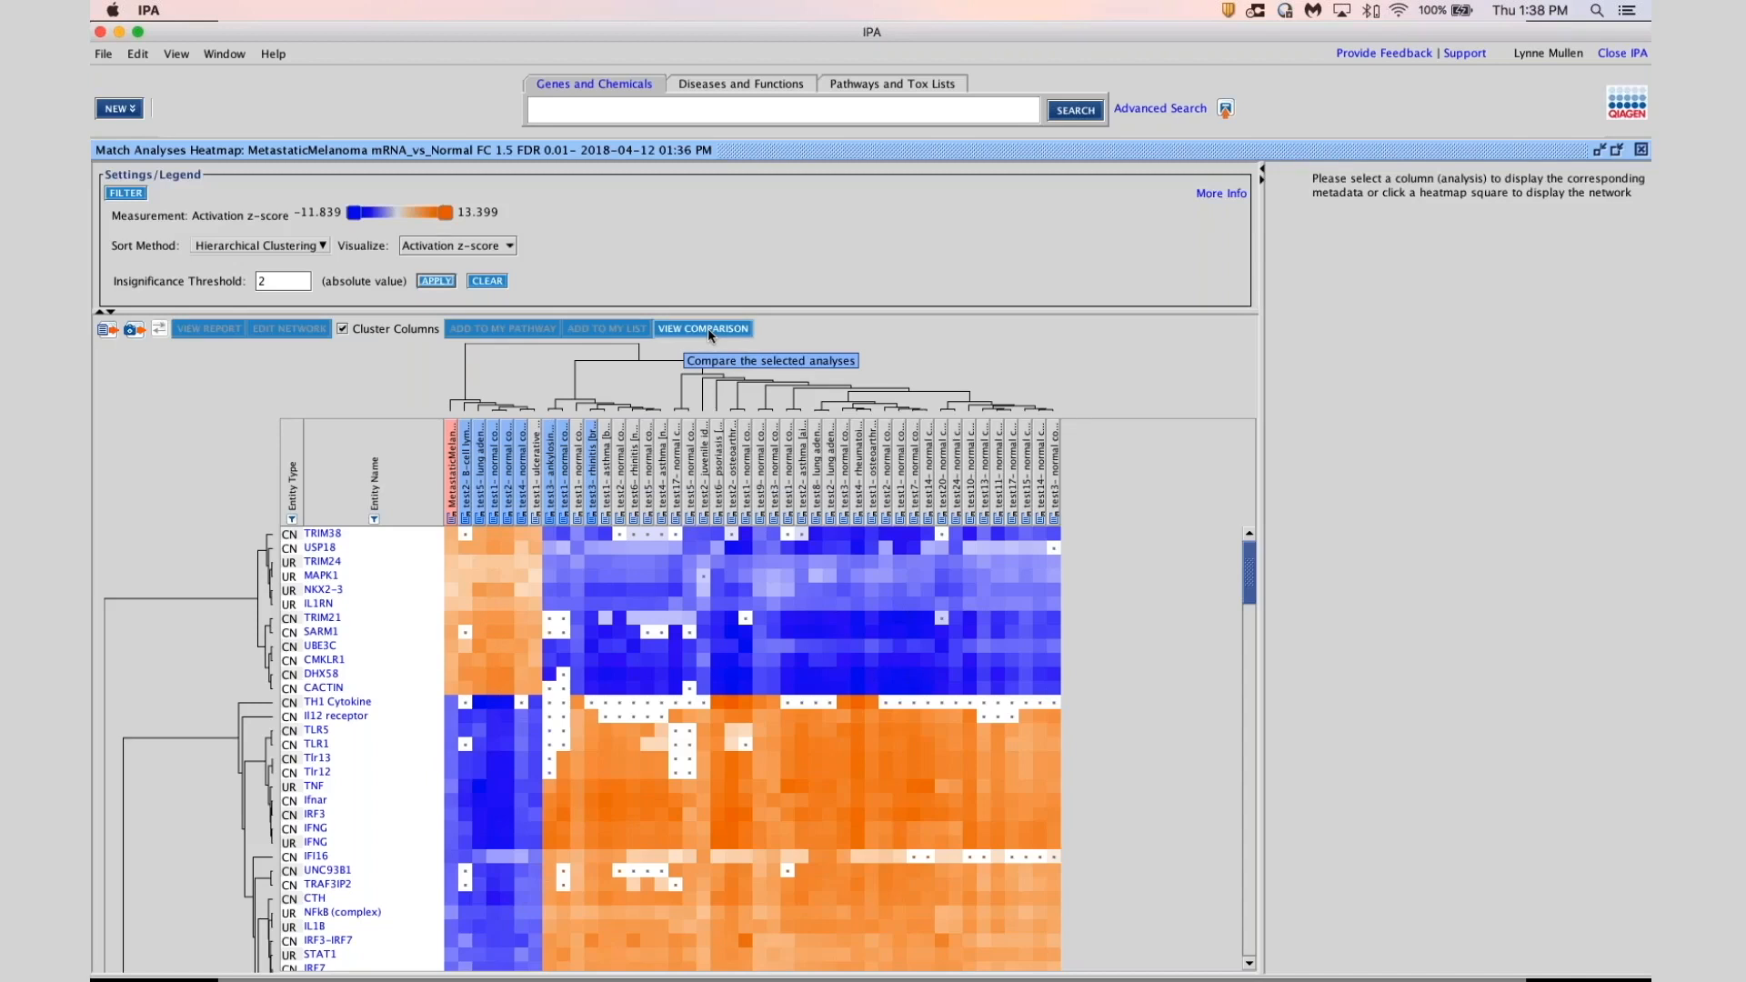
Return to the Analysis Match table and select the three analyses from test4 articular cartilage through test5 lung adenocarcinoma
click(1599, 150)
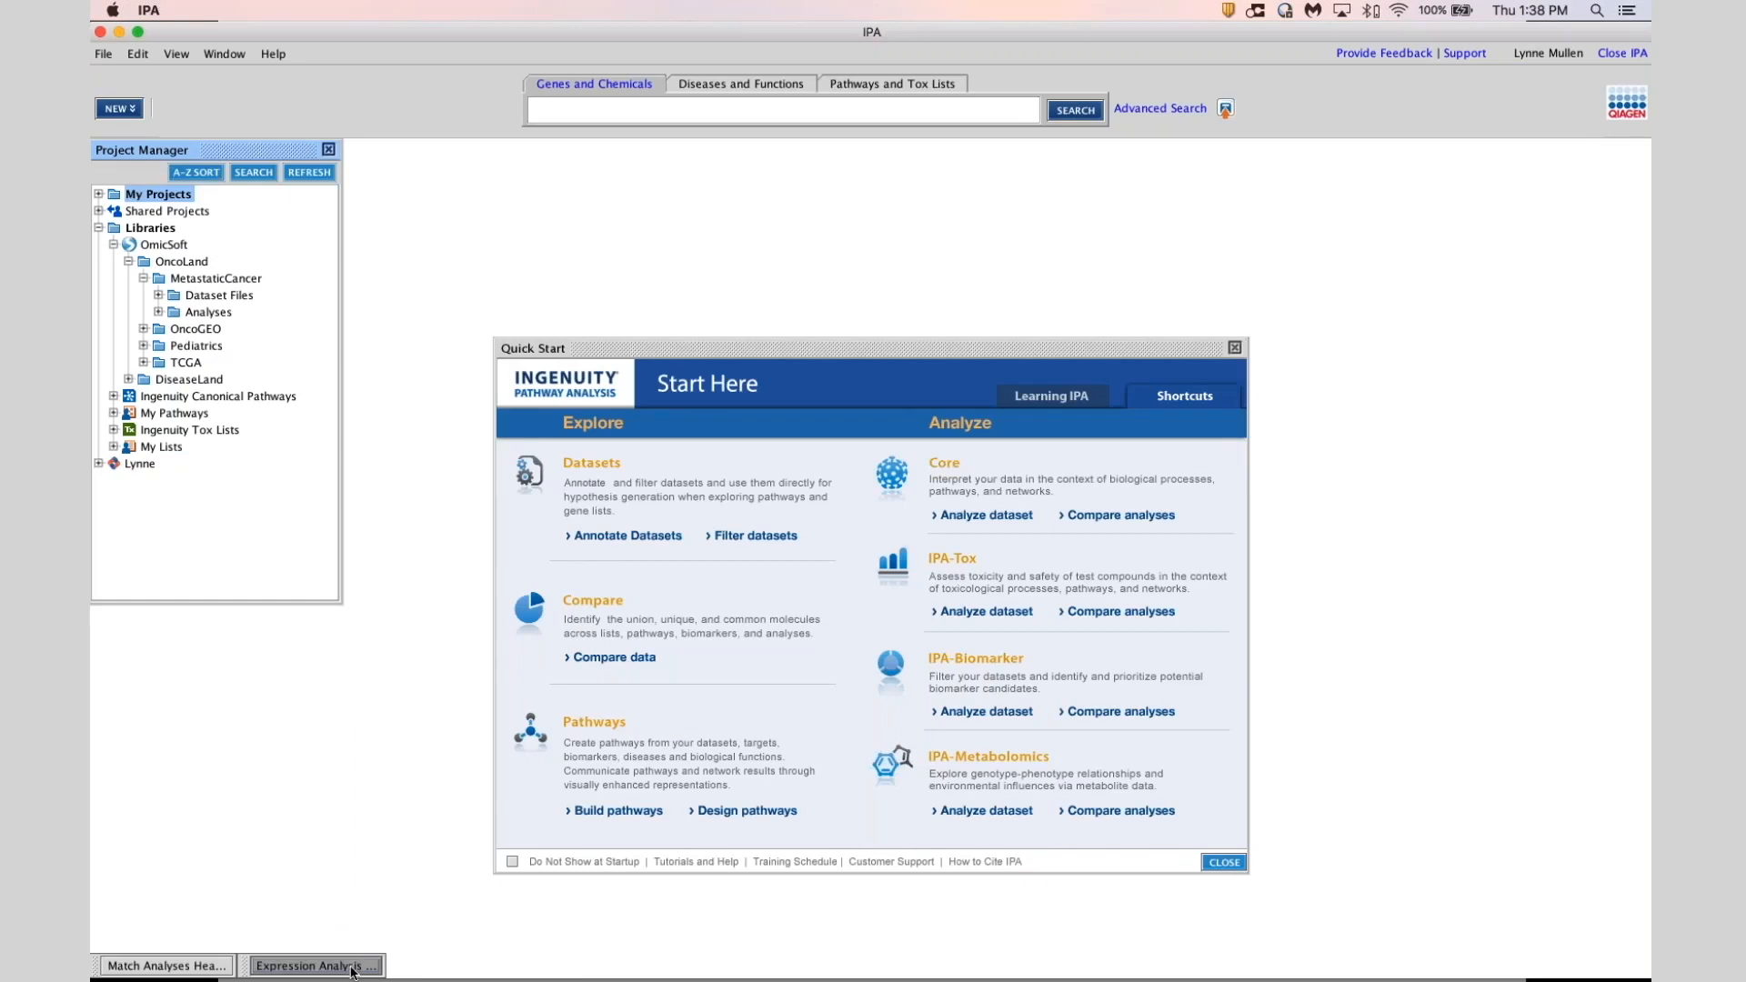
click(309, 965)
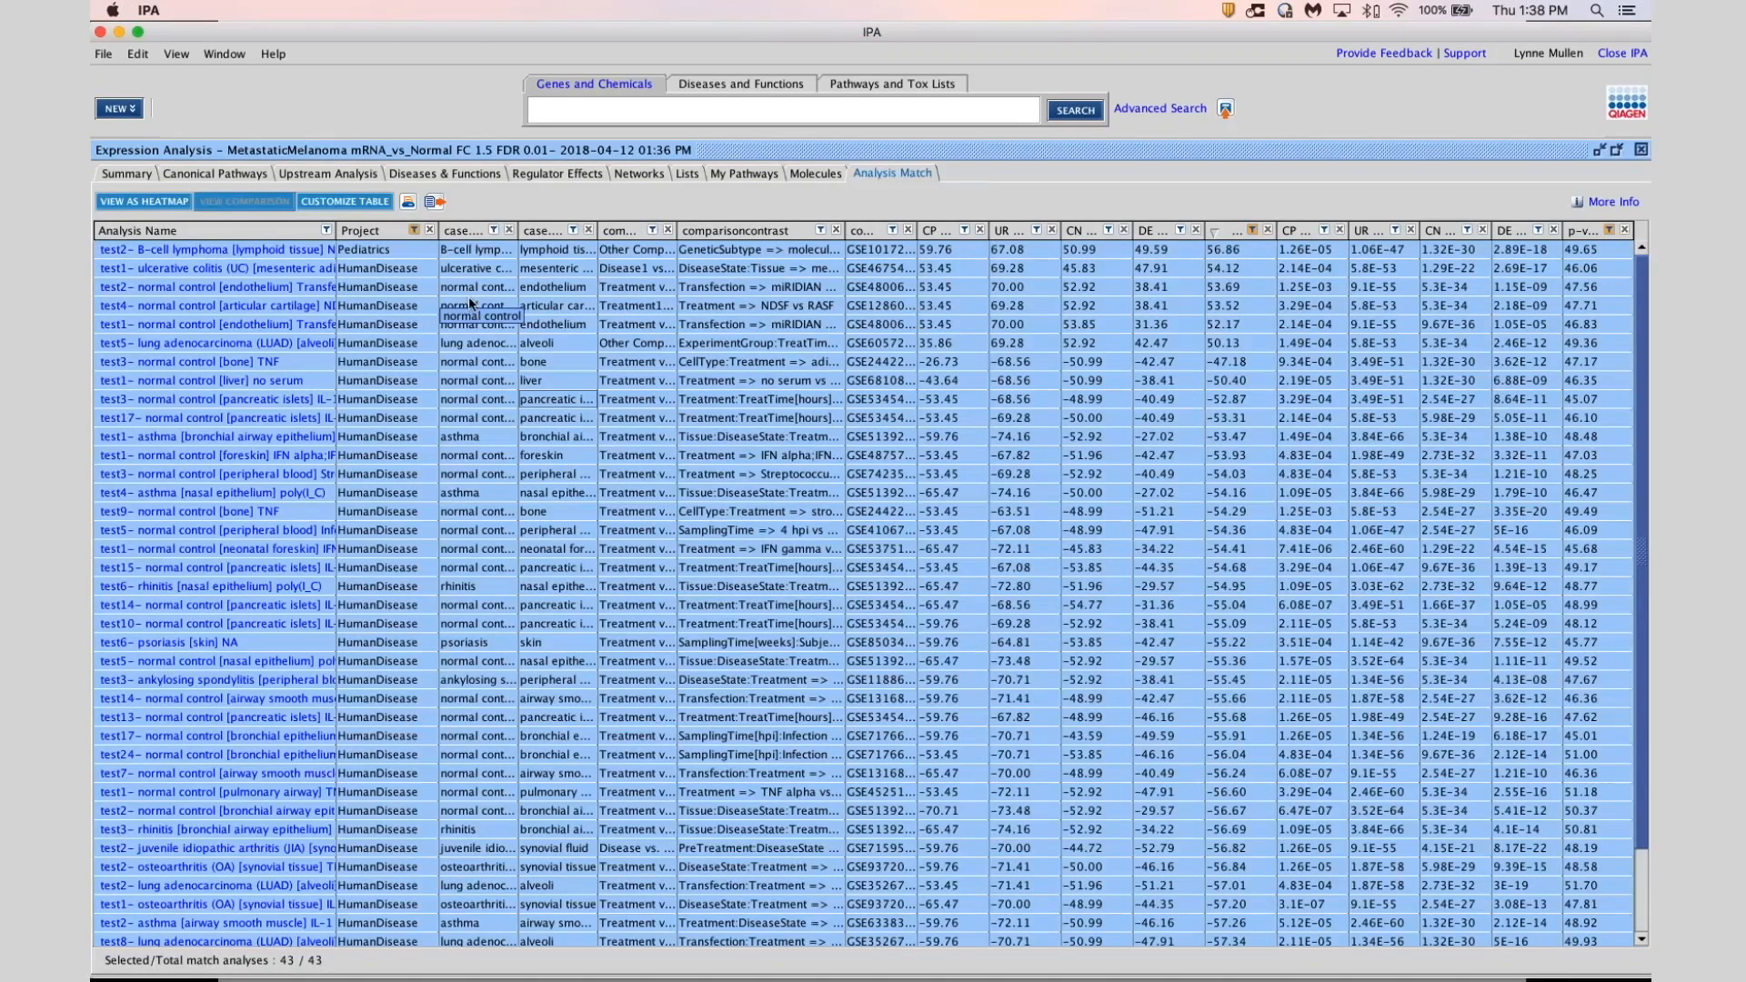
click(481, 343)
shift+click(482, 305)
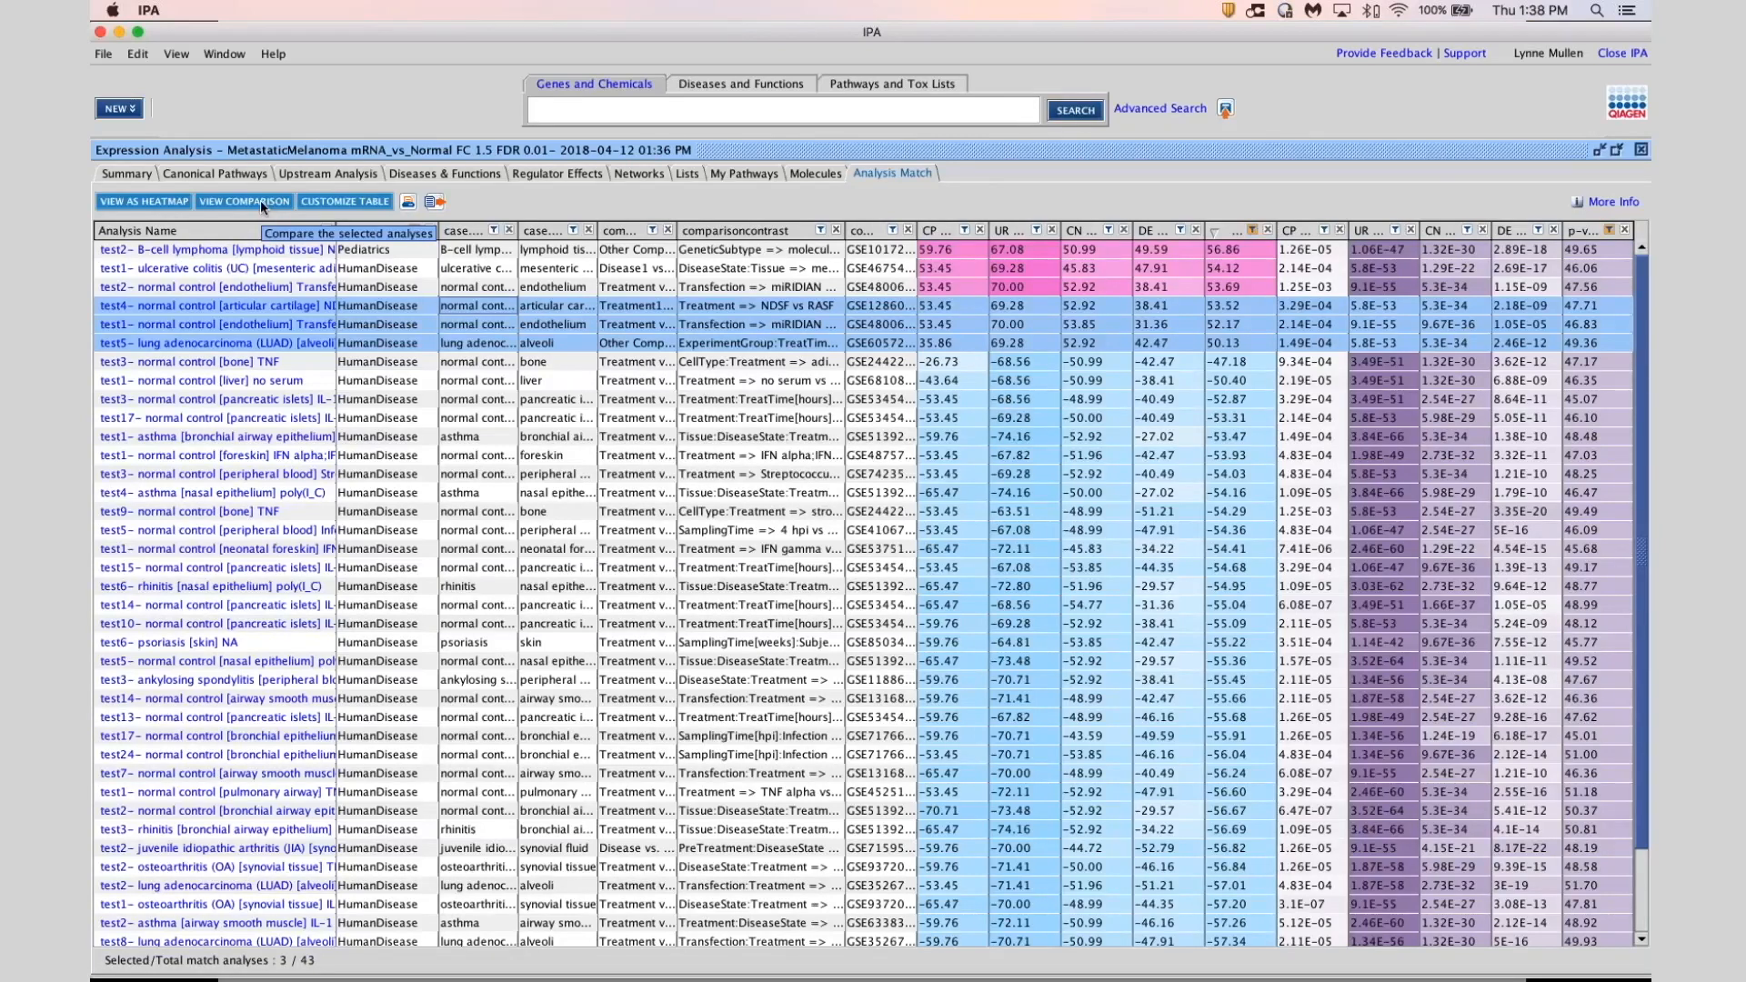
key(super+Tab)
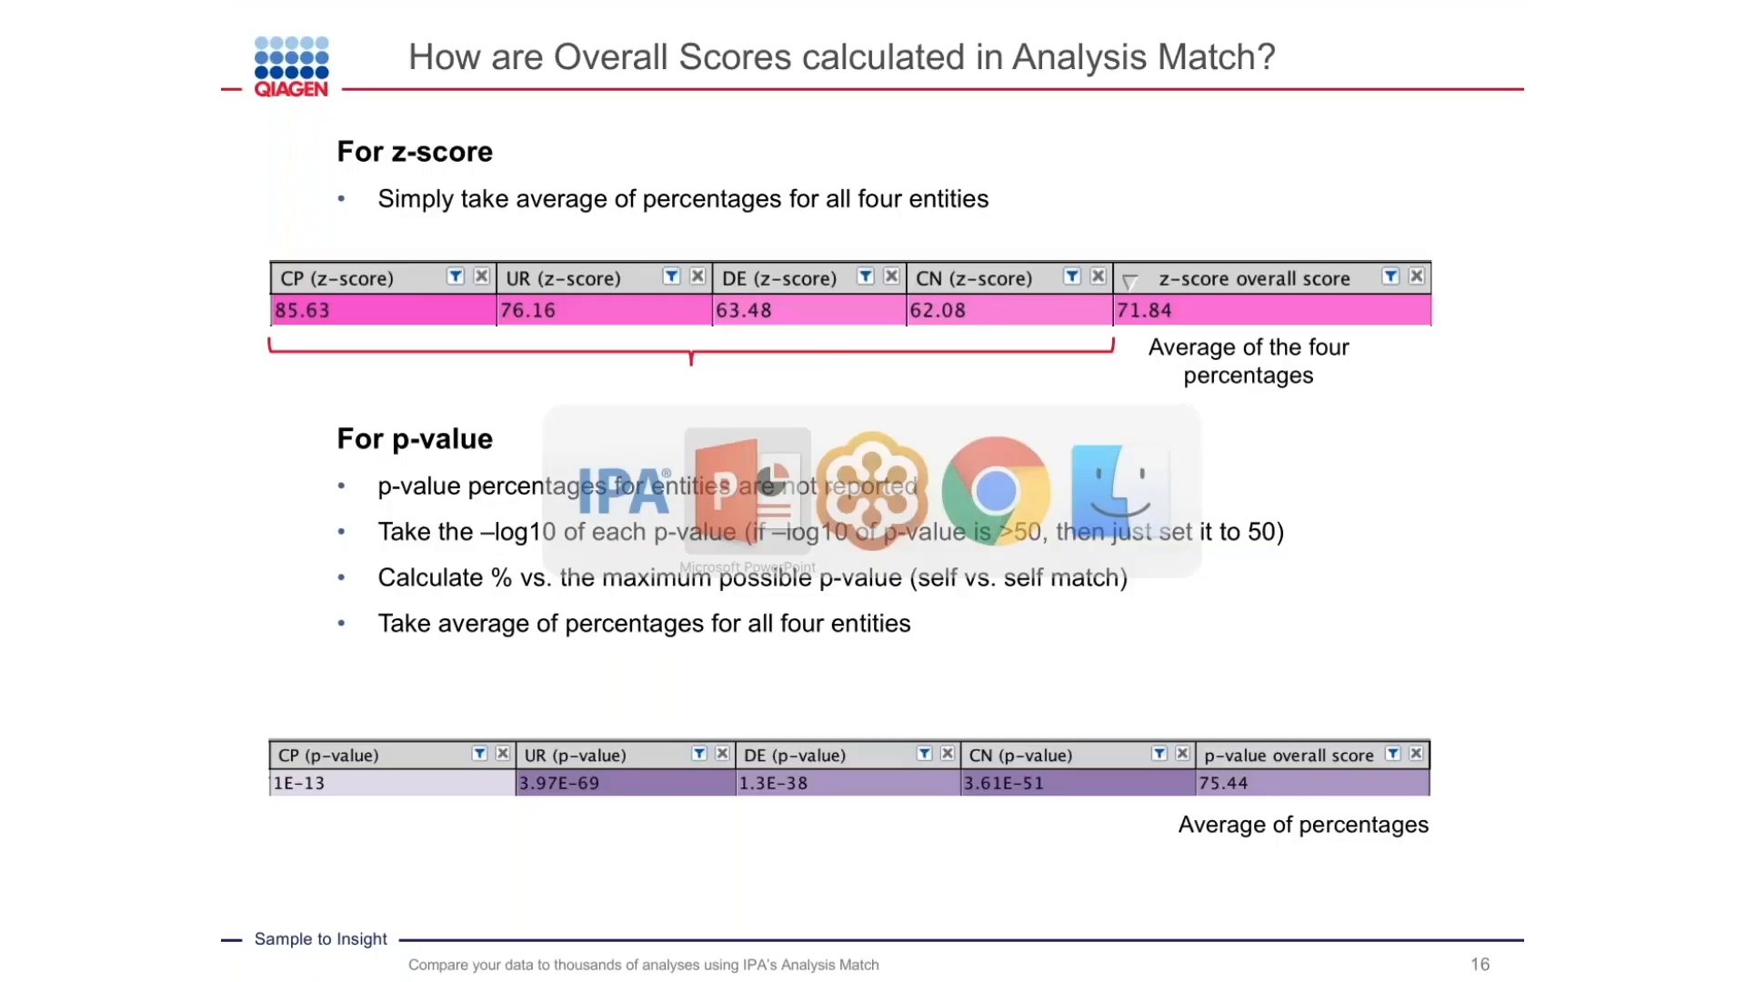
key(Right)
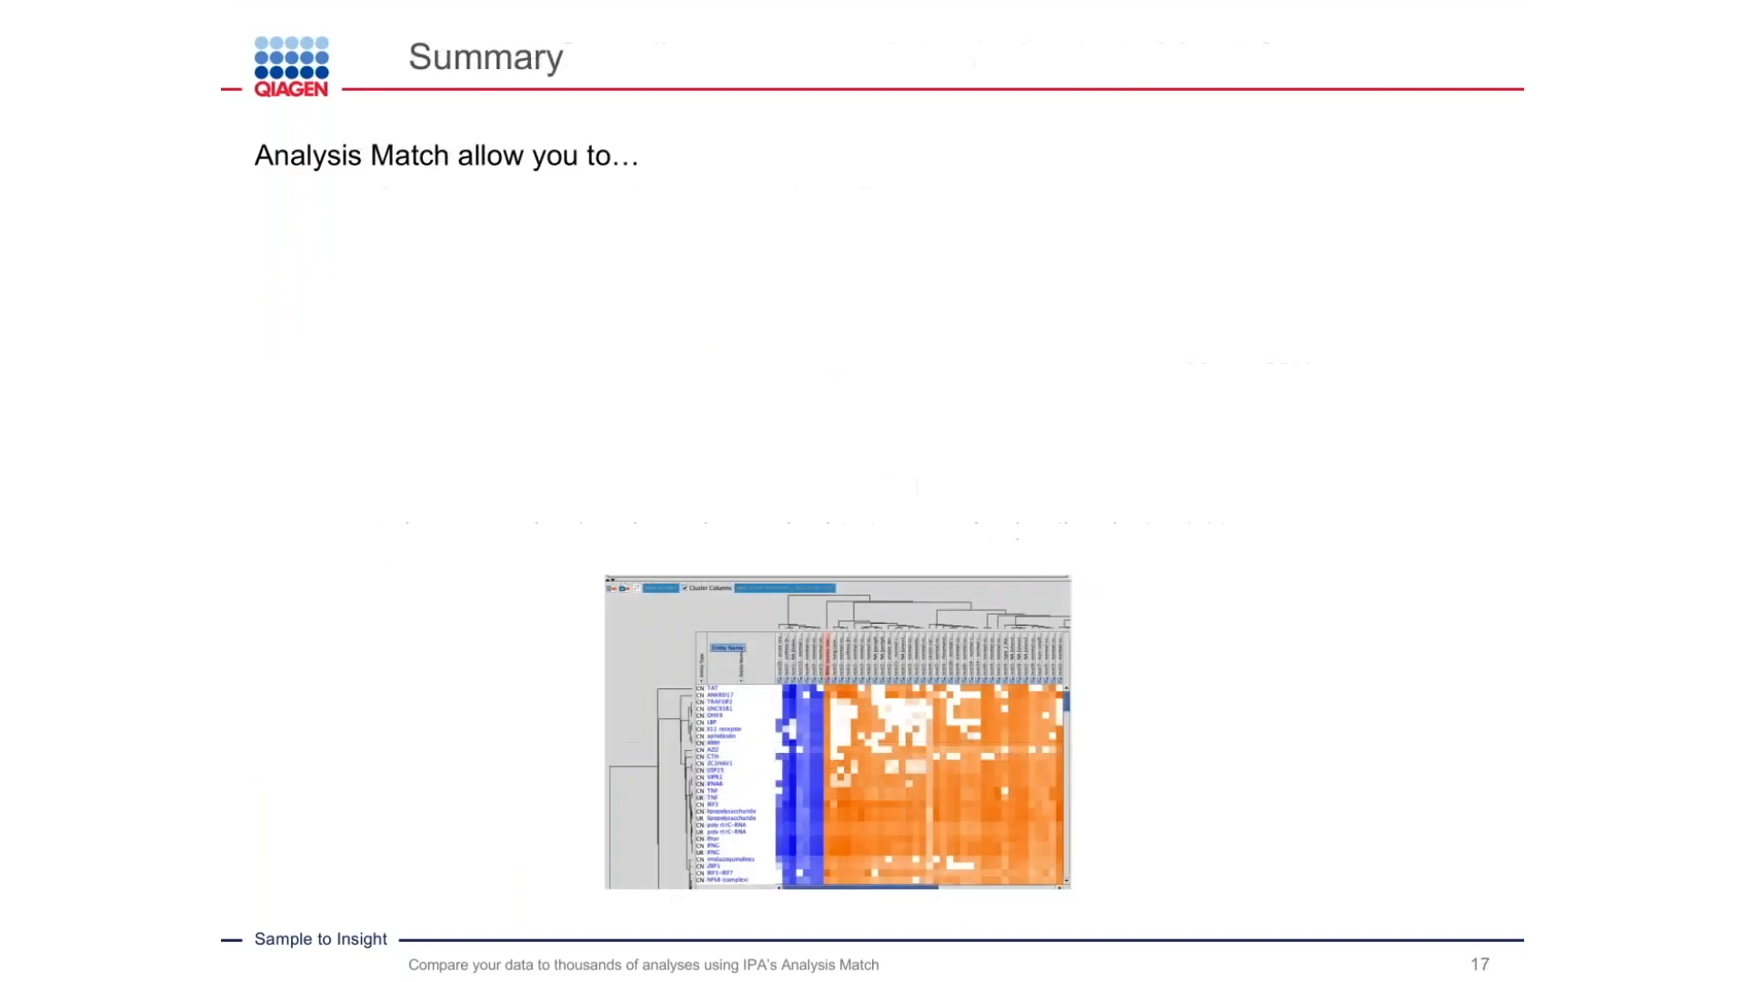
key(Right)
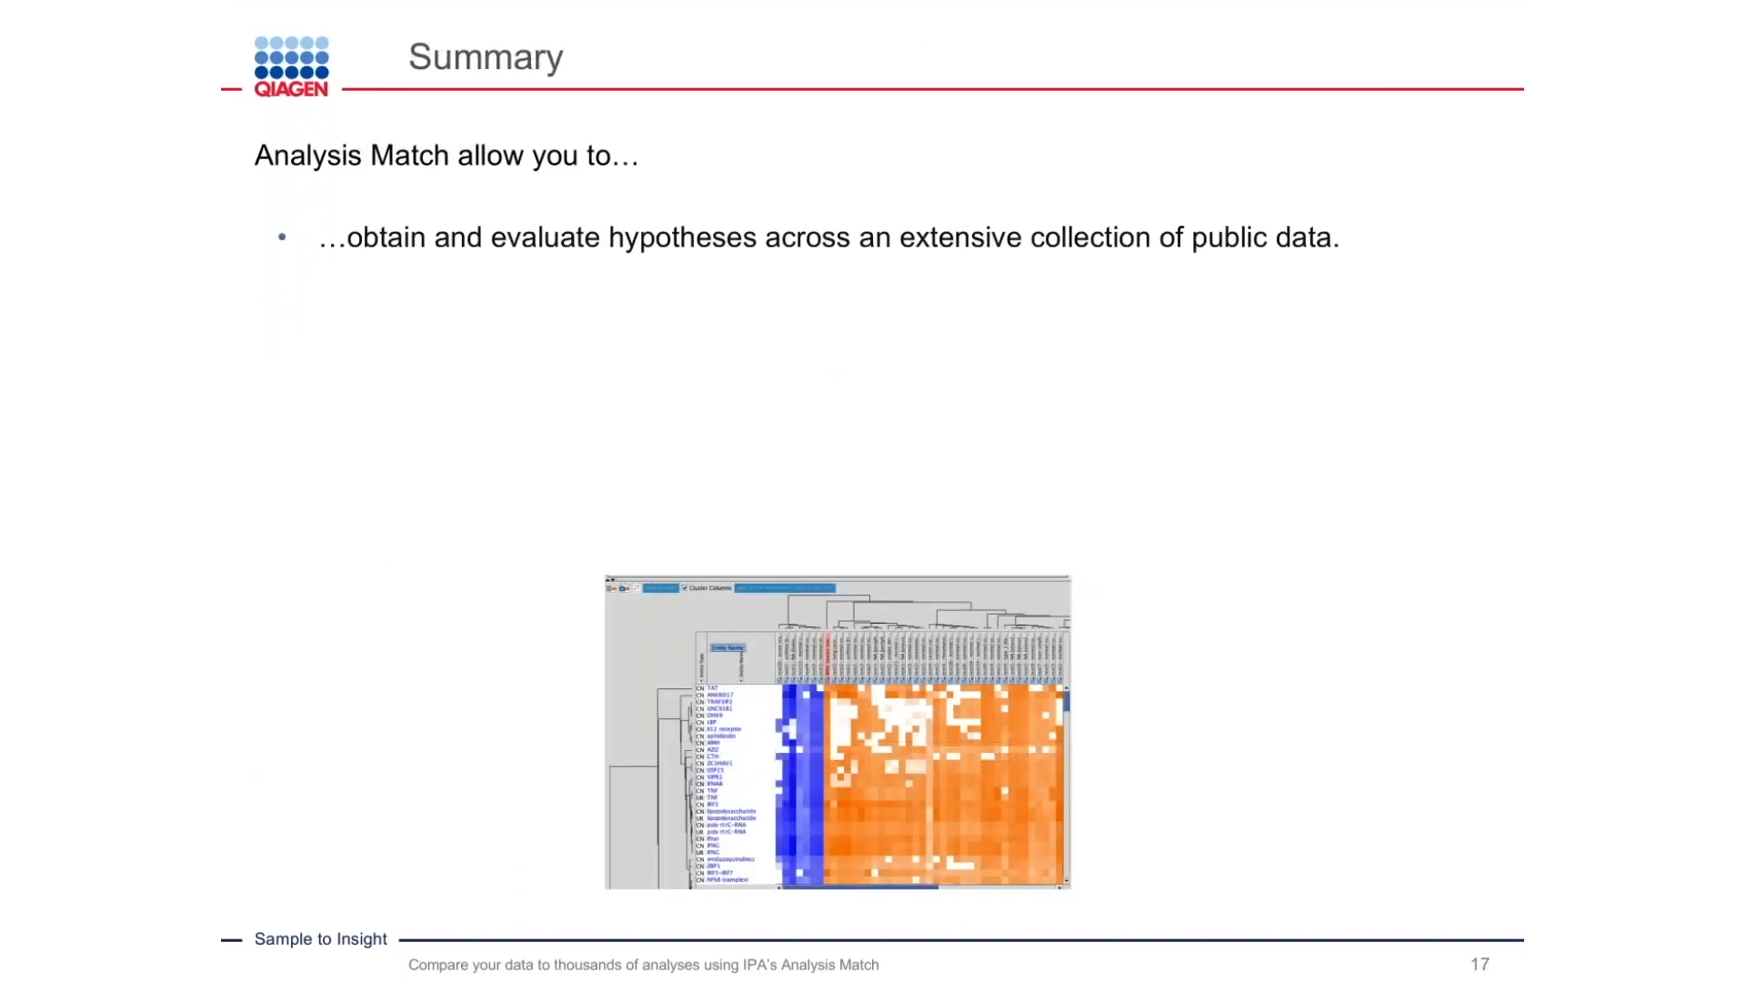